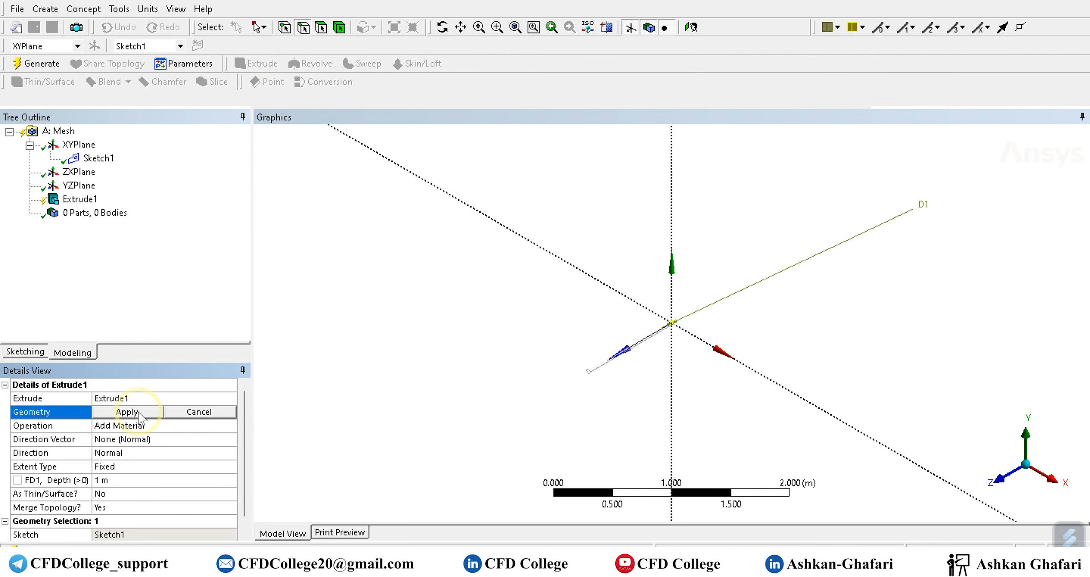
Extrude Sketch1 along its normal with a fixed depth of 0.5 m and generate the cylinder.
left_click(128, 412)
left_click(114, 479)
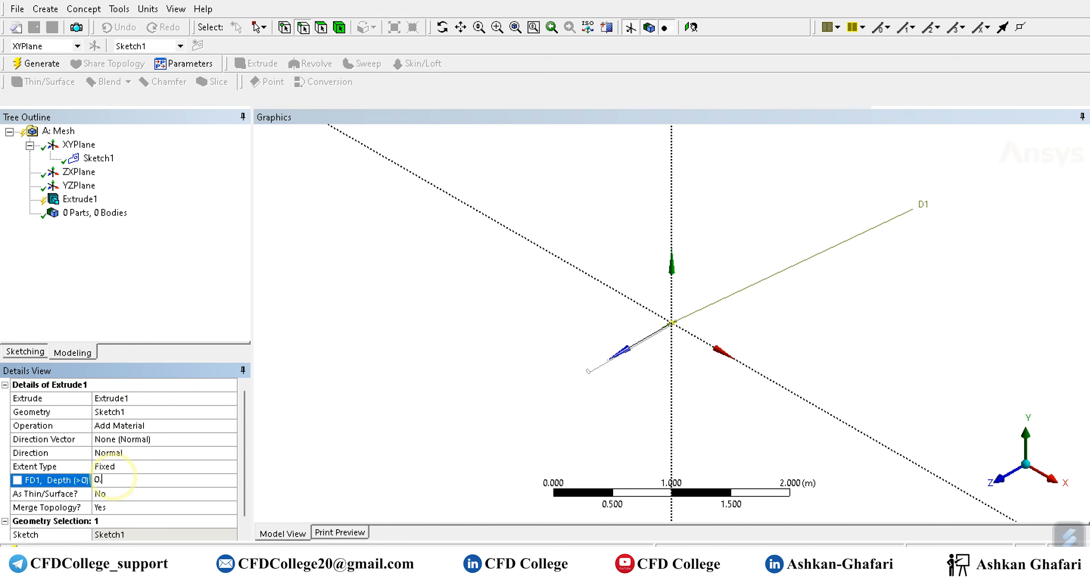
key("Return")
left_click(37, 63)
scroll(647, 370, "up", 8)
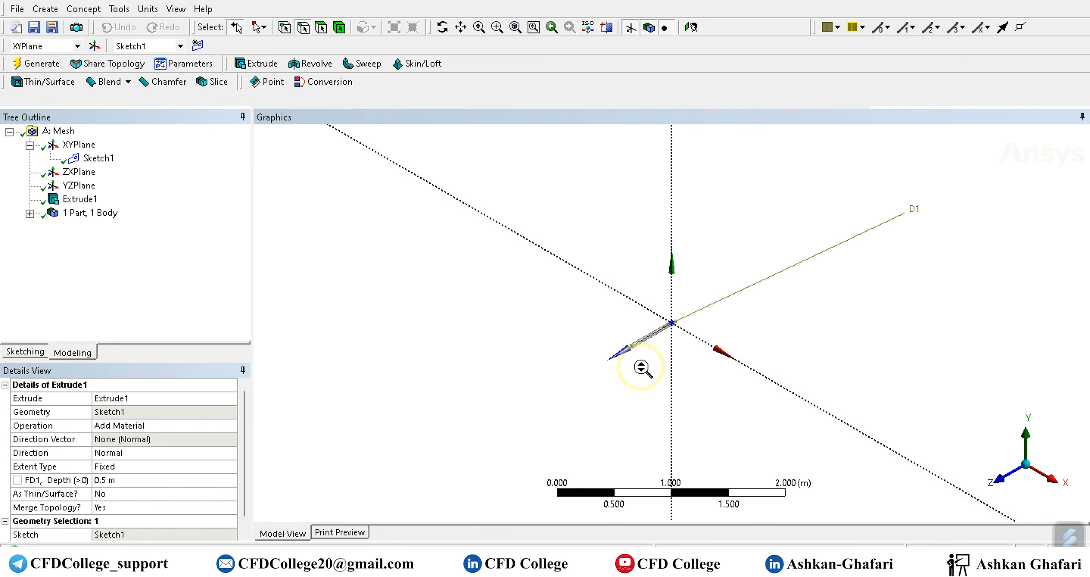
middle_click_drag(637, 372, 680, 360)
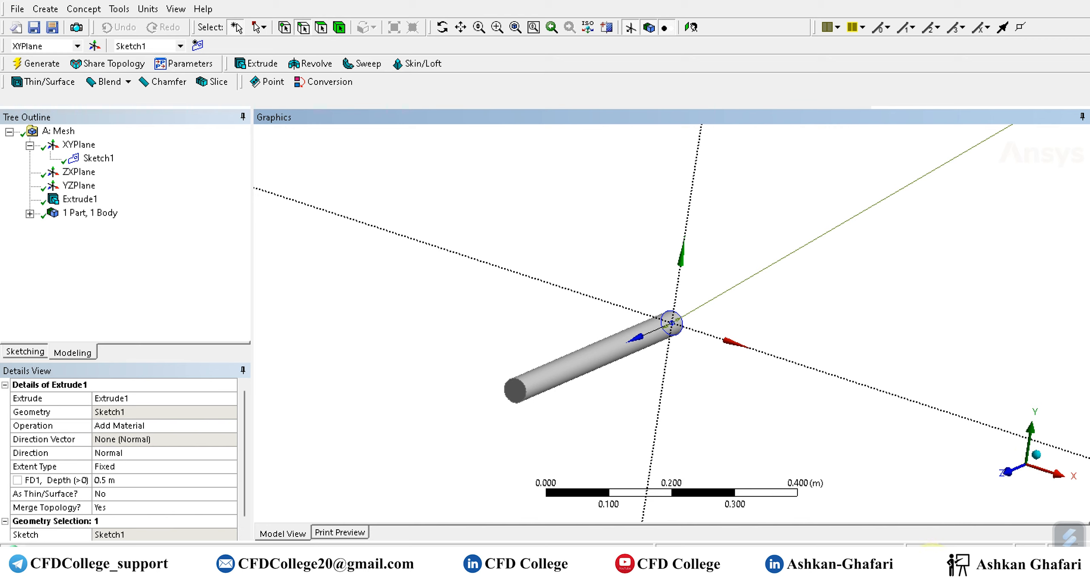
Create a new sketch on the XYPlane and draw a rectangle about 0.017 m by 0.016 m around the origin inside the circle.
left_click(900, 567)
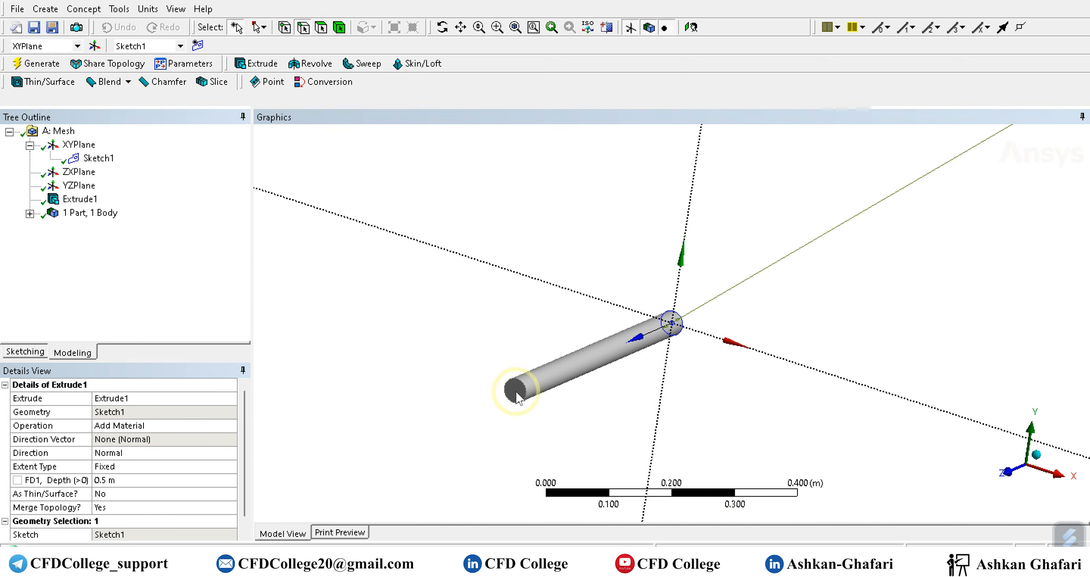
left_click(1008, 477)
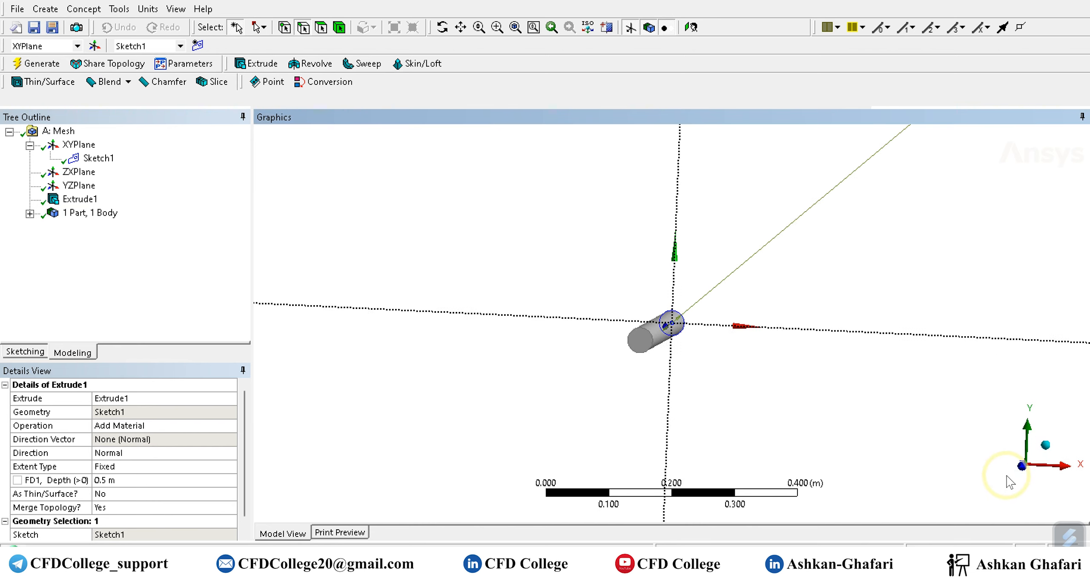
scroll(683, 368, "up", 6)
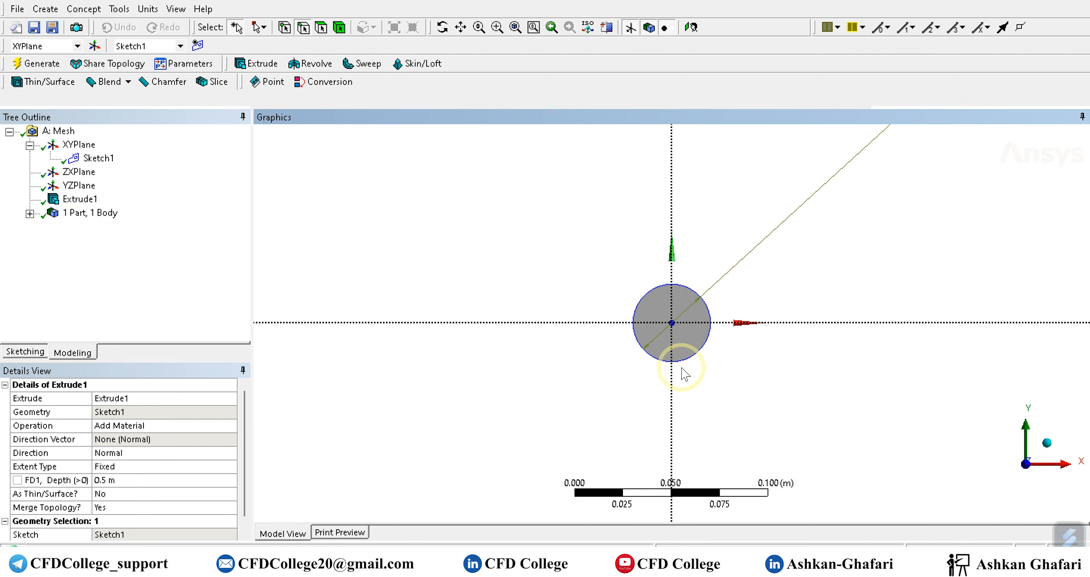
left_click(79, 144)
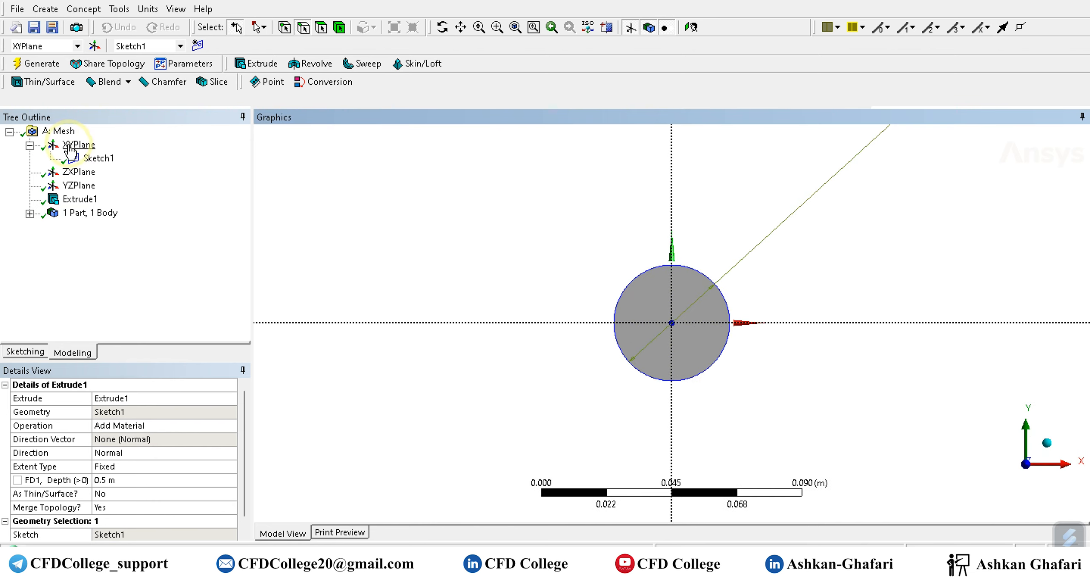
left_click(198, 45)
left_click(21, 351)
left_click(34, 219)
left_click_drag(651, 300, 698, 343)
left_click(698, 344)
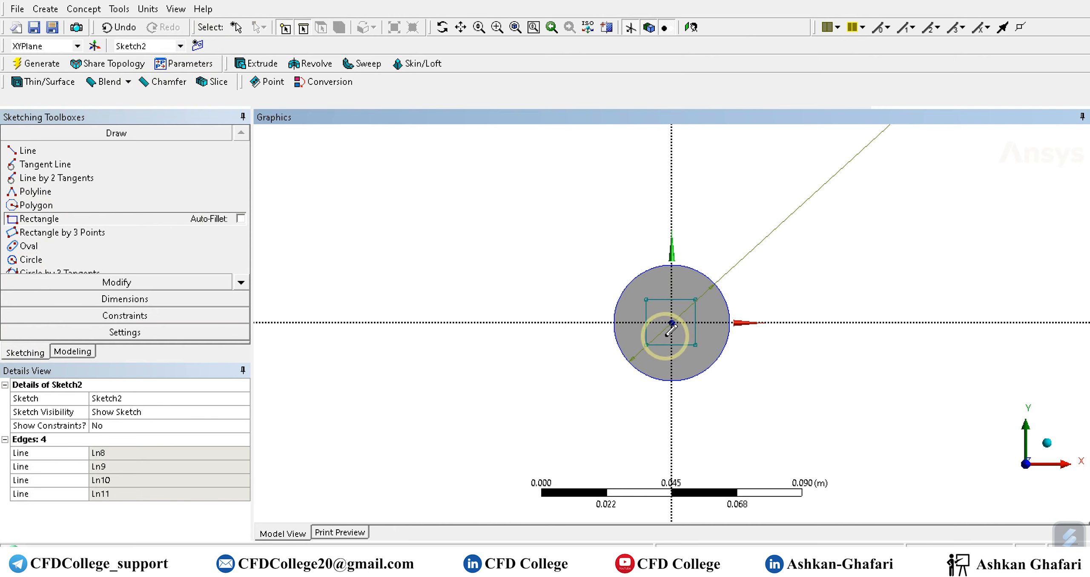
Dimension the rectangle's upper edge and its left edge with General dimensions.
left_click(125, 299)
left_click(662, 299)
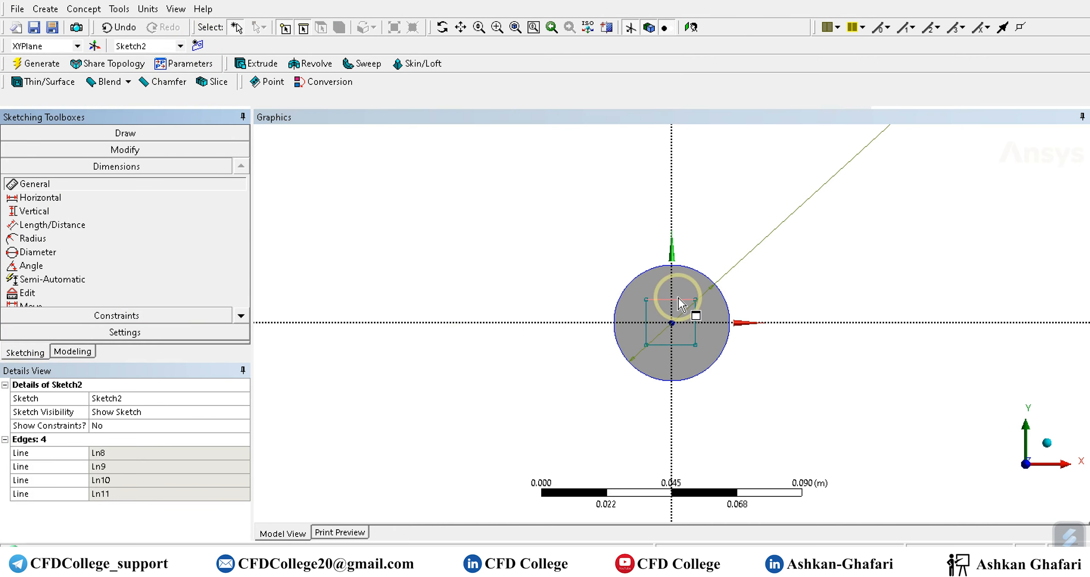
left_click(651, 290)
left_click(646, 317)
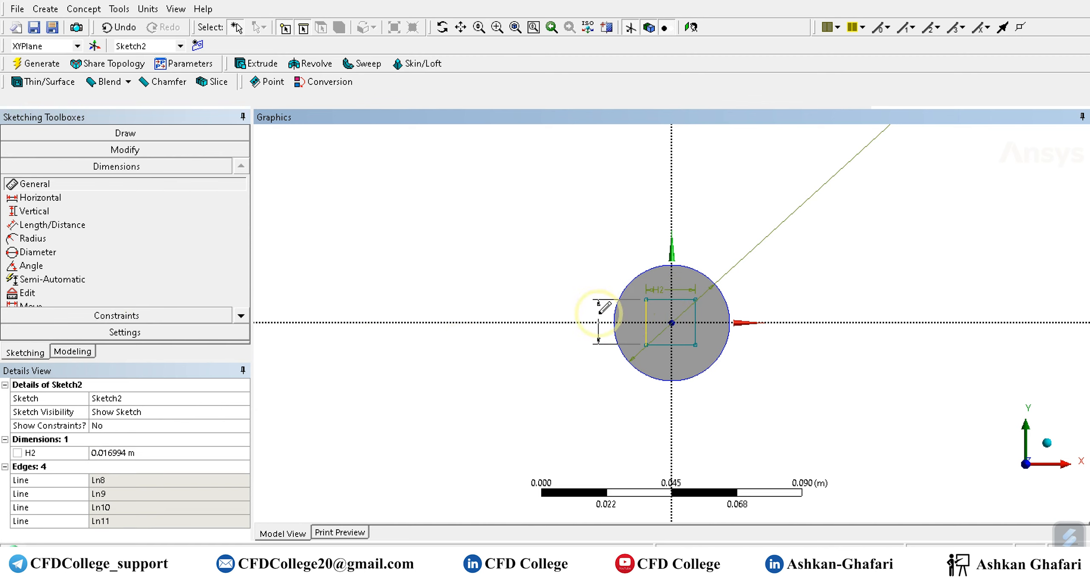
left_click(638, 309)
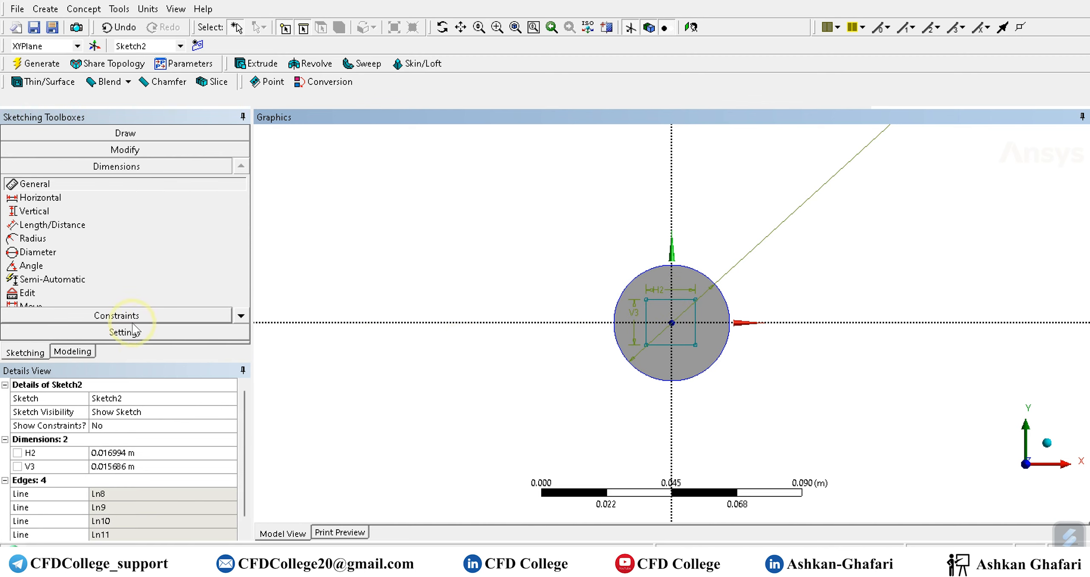
Constrain the rectangle's upper and lower edges to be symmetric about the horizontal axis.
left_click(116, 315)
left_click(50, 298)
left_click(644, 319)
left_click(709, 323)
left_click(712, 324)
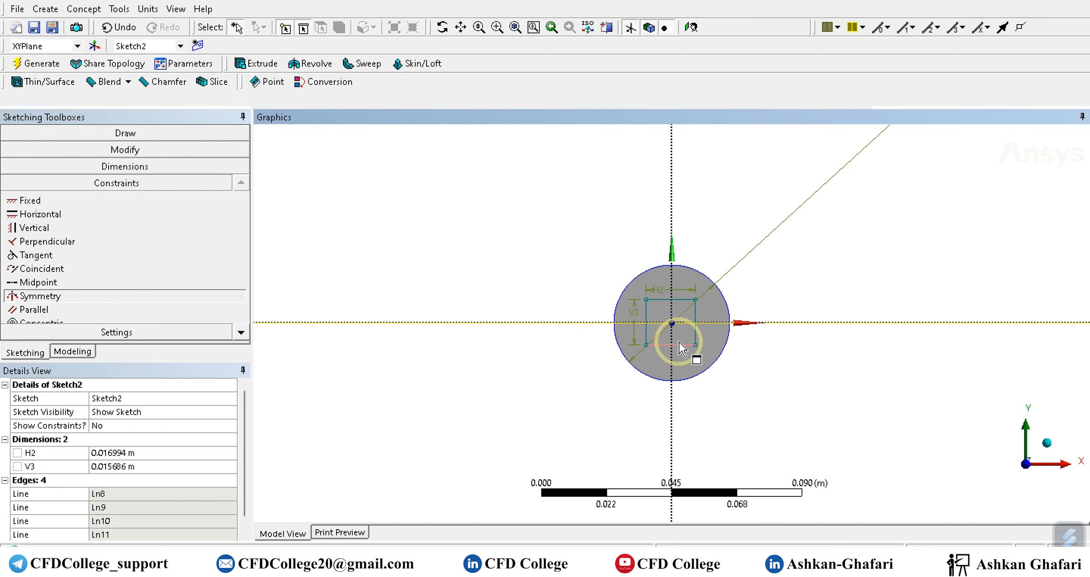
left_click(682, 301)
key("Escape")
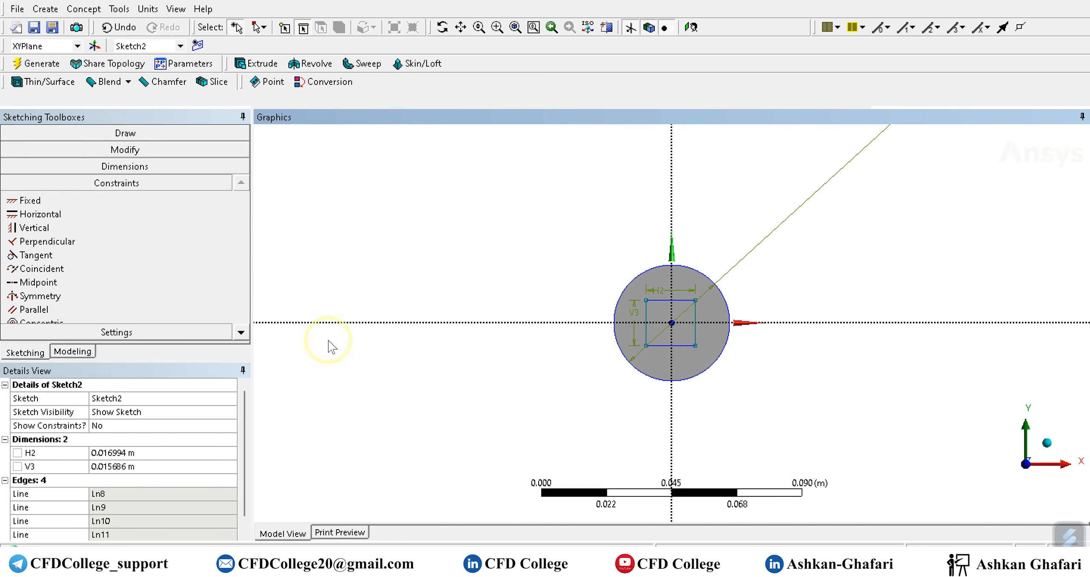
Constrain the rectangle's left and right edges to be symmetric about the vertical axis.
left_click(531, 326)
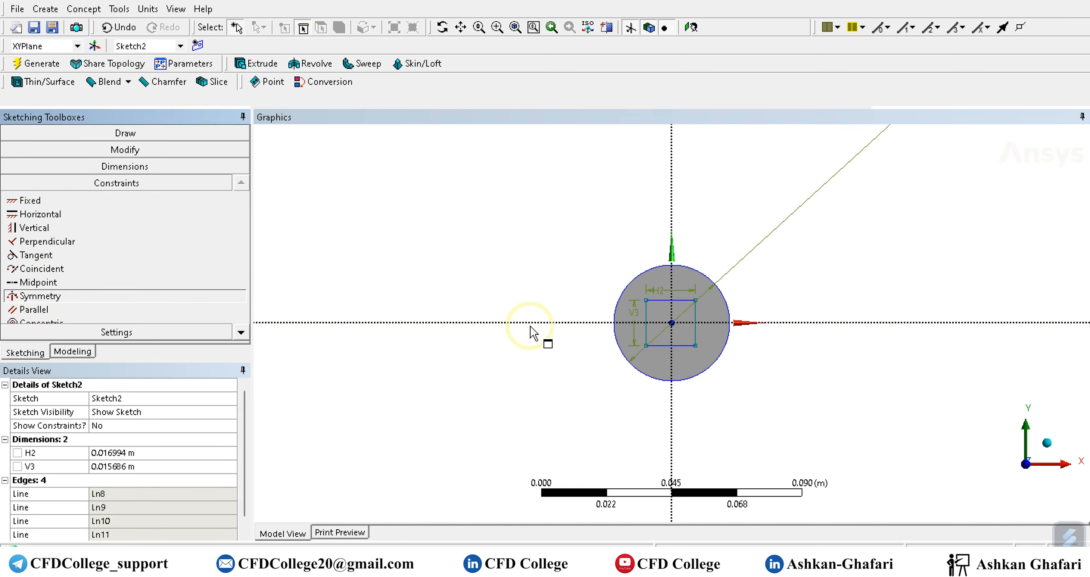
left_click(672, 357)
left_click(695, 337)
left_click(647, 332)
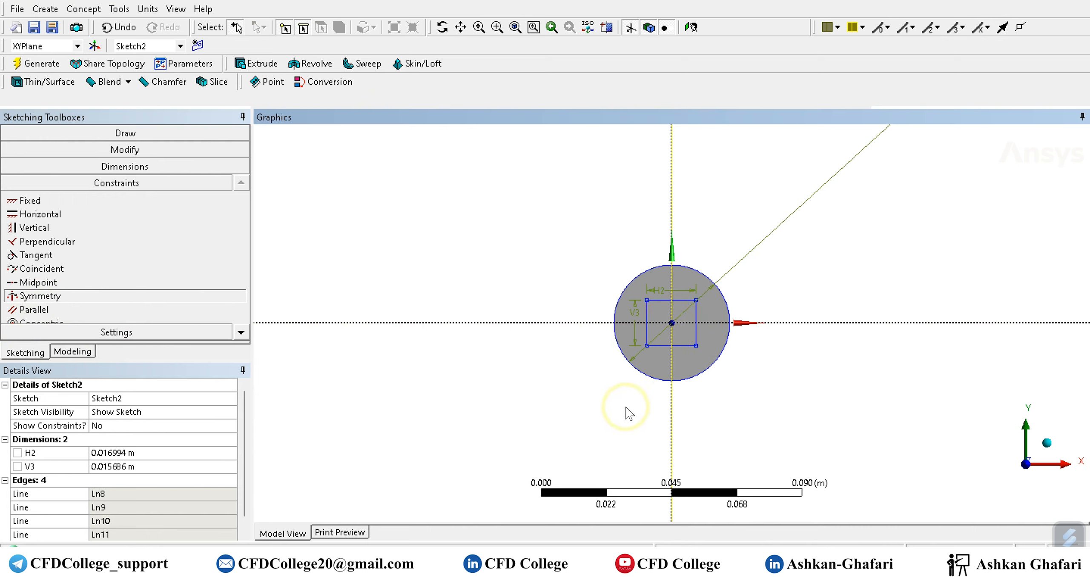
scroll(671, 326, "up", 3)
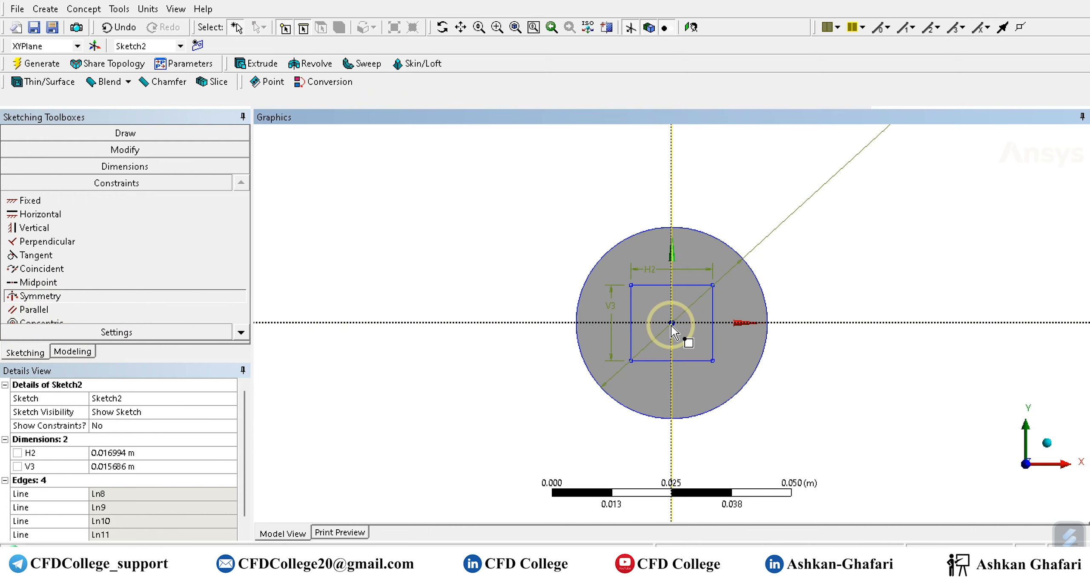
key("Escape")
key("Escape")
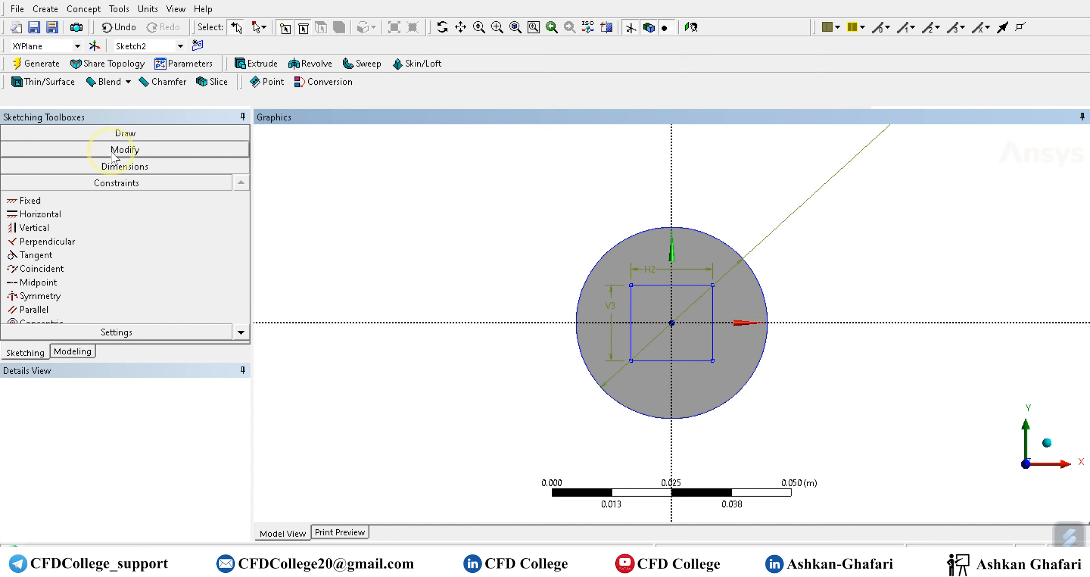
Select Sketch2 in the model tree and return to sketching with its details shown.
left_click(73, 352)
left_click(94, 171)
left_click(26, 352)
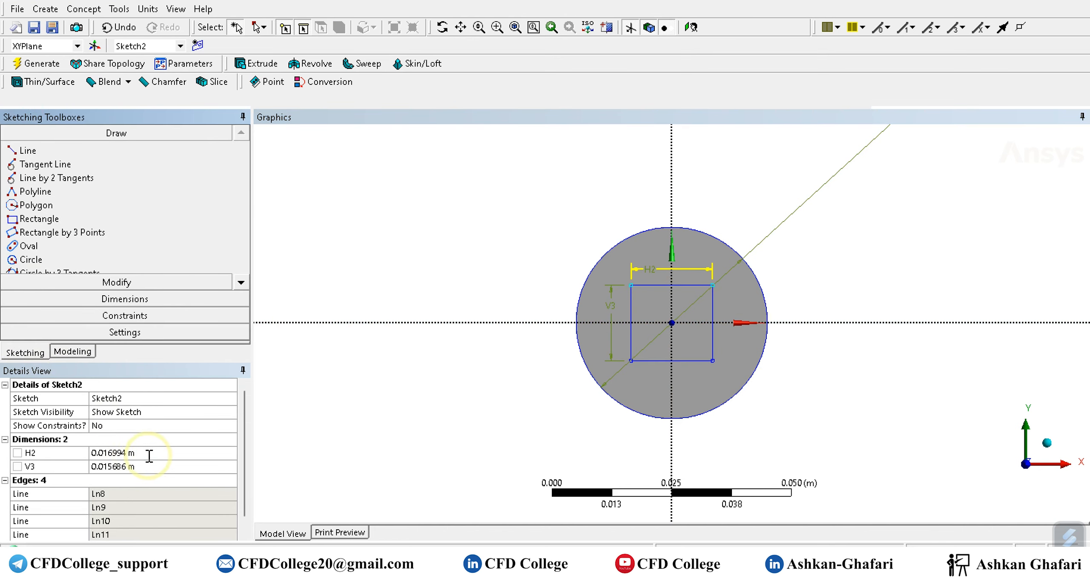
Set the rectangle's horizontal dimension H2 and vertical dimension V3 to 0.014 m each.
left_click(149, 455)
type("0")
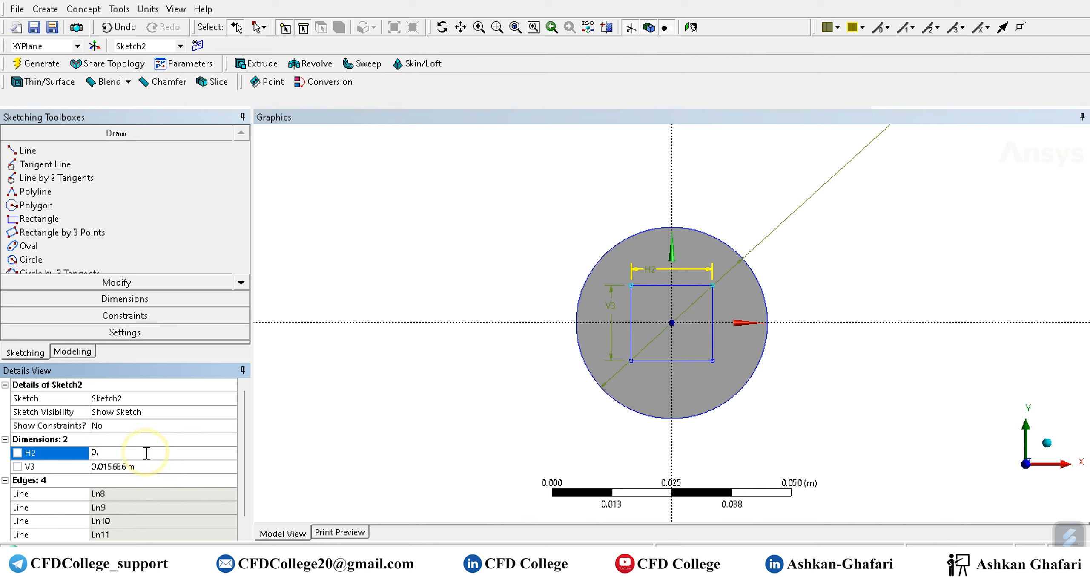
type(".014")
key("Return")
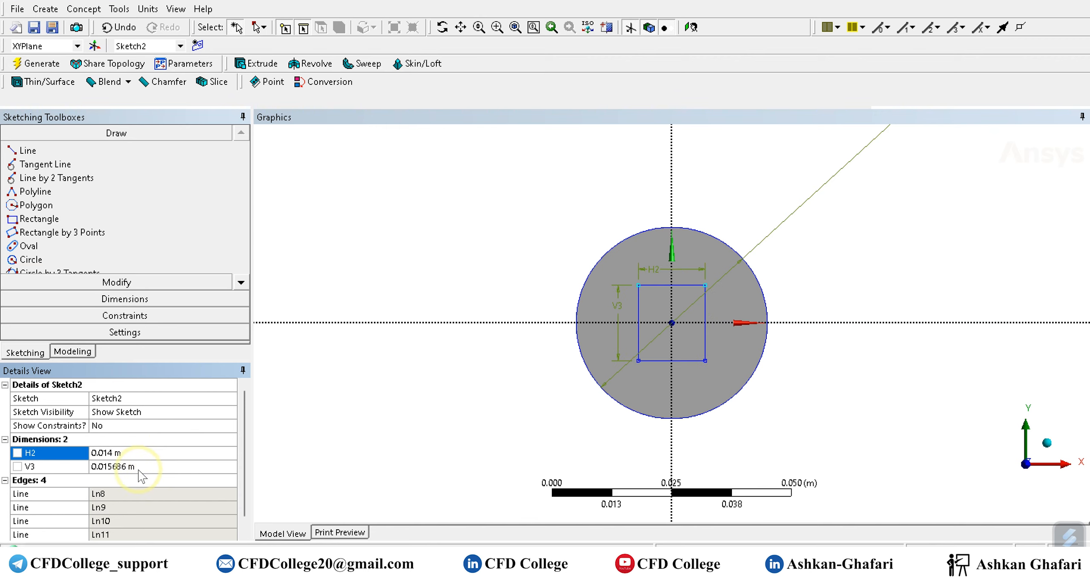
left_click(142, 466)
type("0.014")
key("Return")
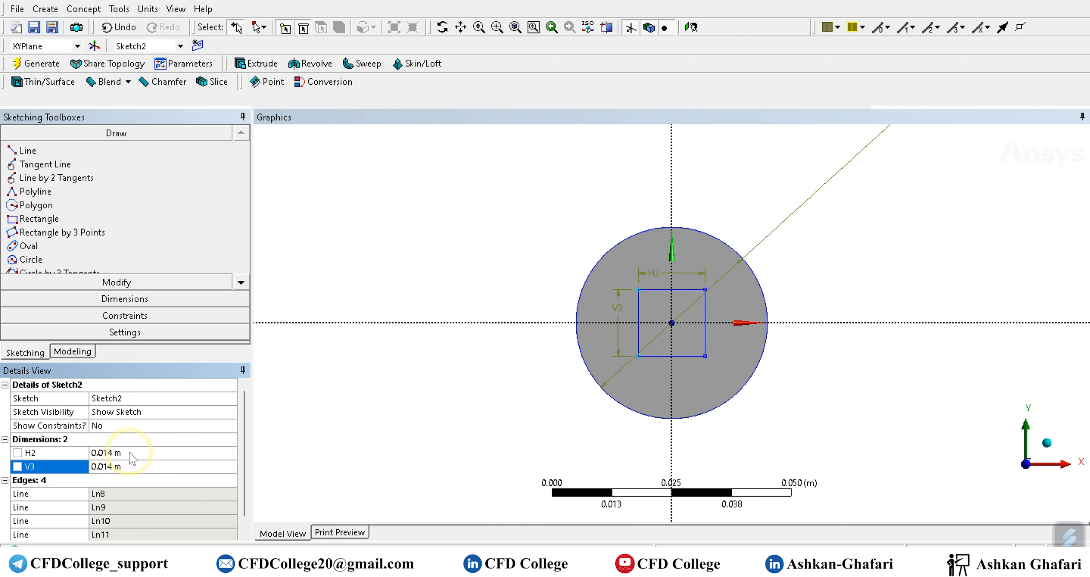
Set the rectangle's horizontal dimension H2 and vertical dimension V3 to 0.015 m each.
left_click(129, 452)
type("0.014")
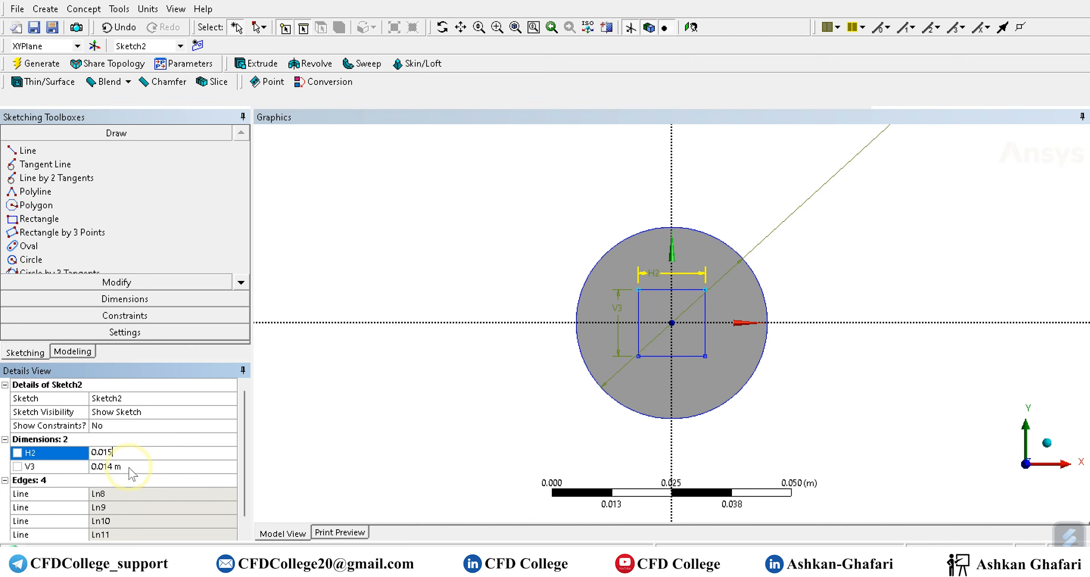
left_click(129, 466)
type("0.014")
key("Return")
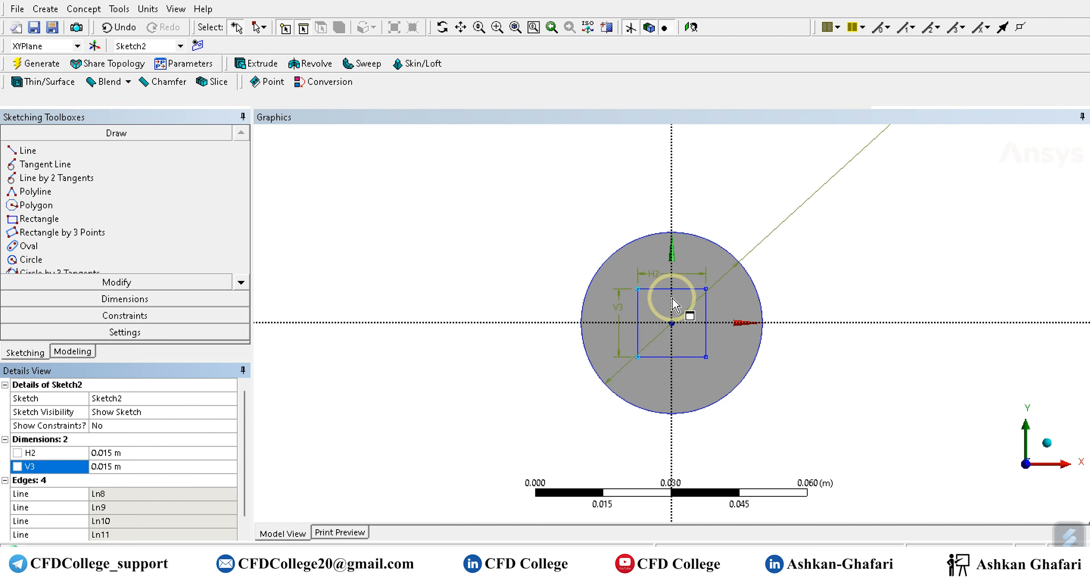
Draw a shallow three-point arc between the square's two upper corners, bulging outward and centred on the vertical axis.
scroll(654, 308, "up", 3)
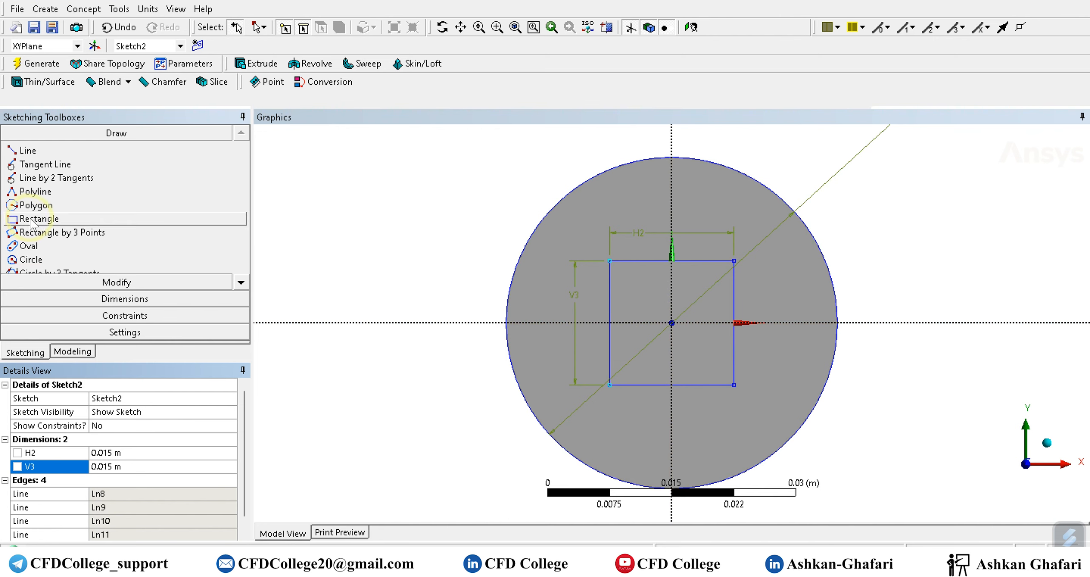
left_click(241, 282)
left_click(242, 282)
left_click(241, 282)
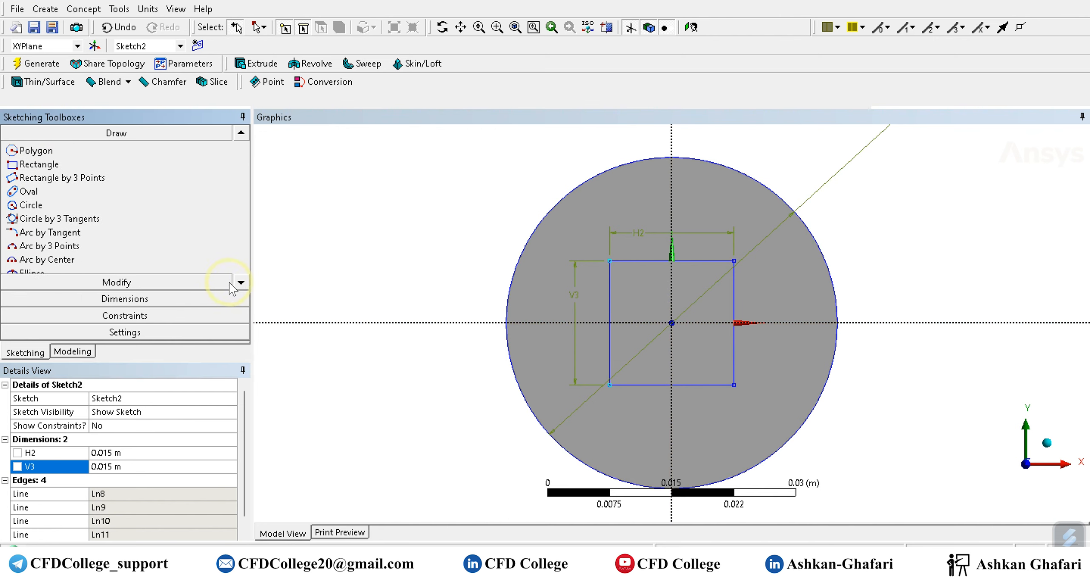
left_click(41, 246)
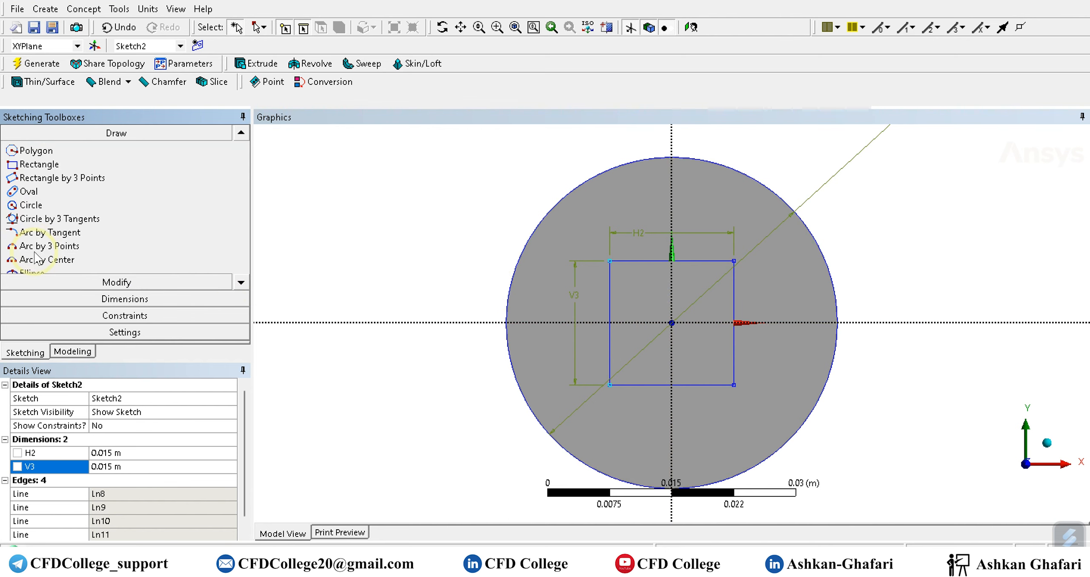
left_click(610, 258)
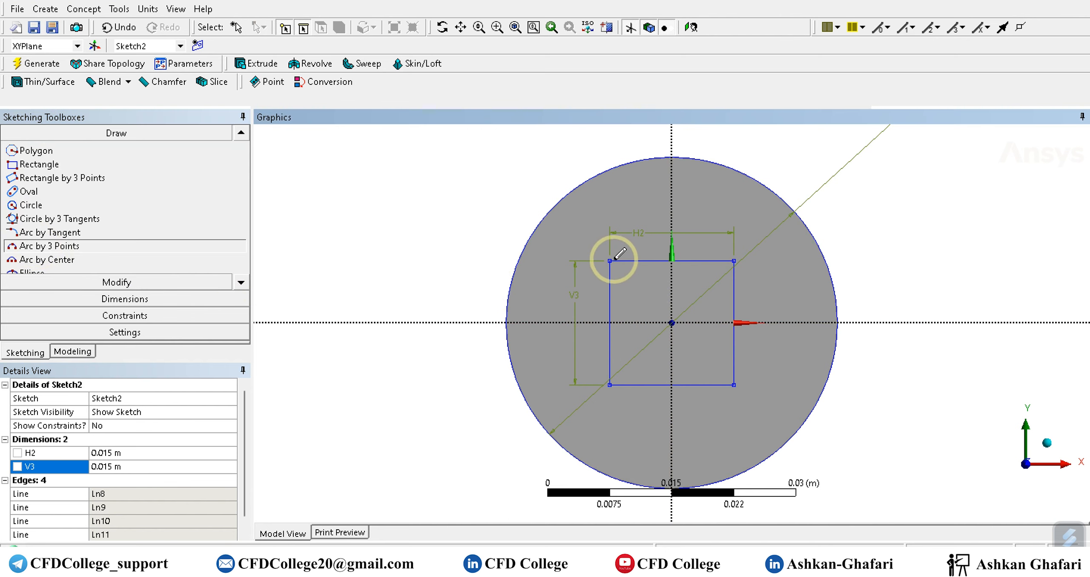
left_click(734, 260)
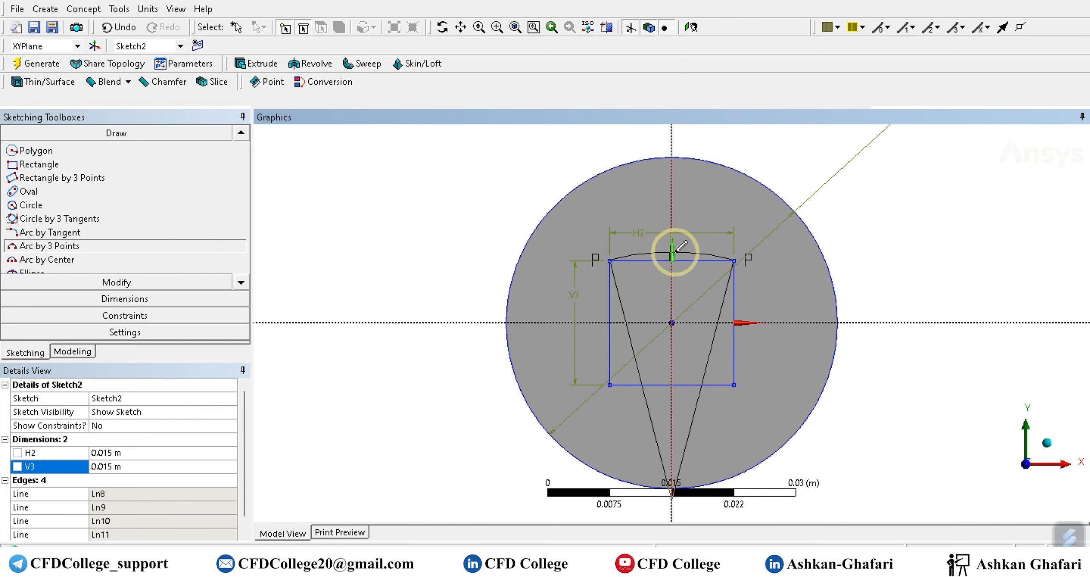
left_click(677, 251)
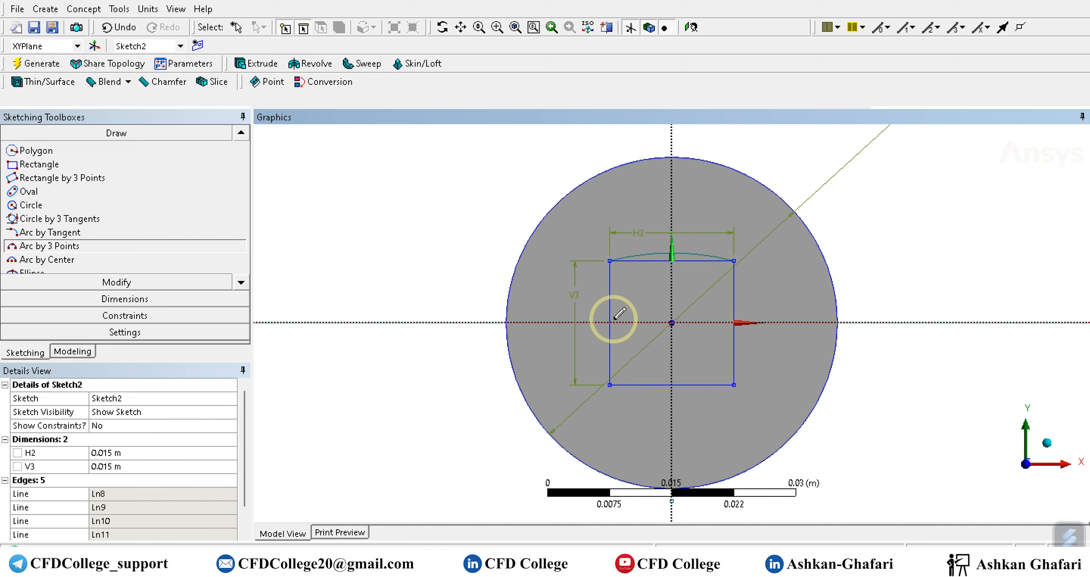
Draw a matching shallow three-point arc between the square's two lower corners, bulging outward below the edge.
scroll(670, 345, "up", 1)
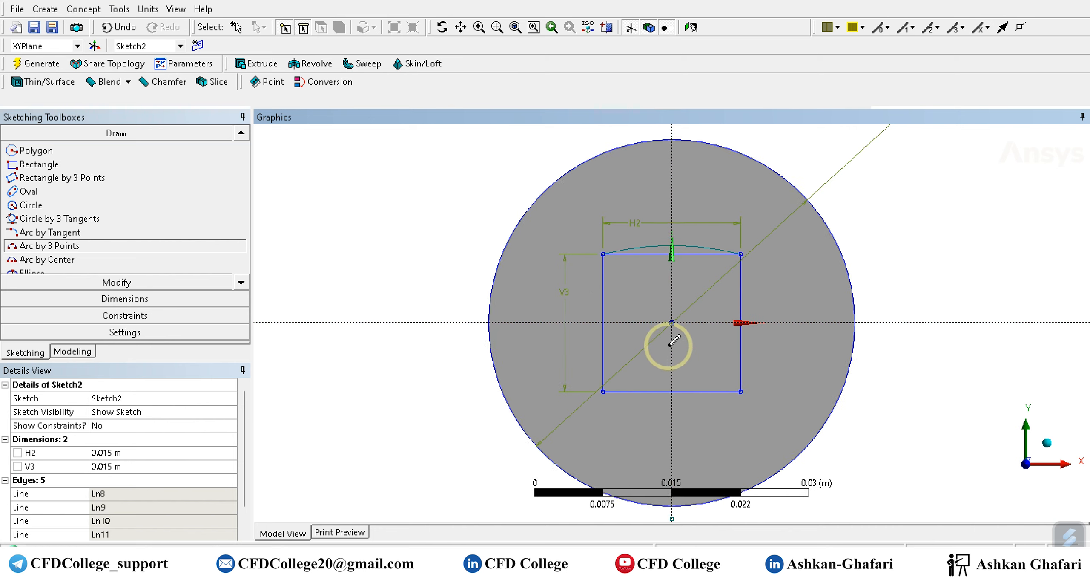
scroll(671, 343, "down", 2)
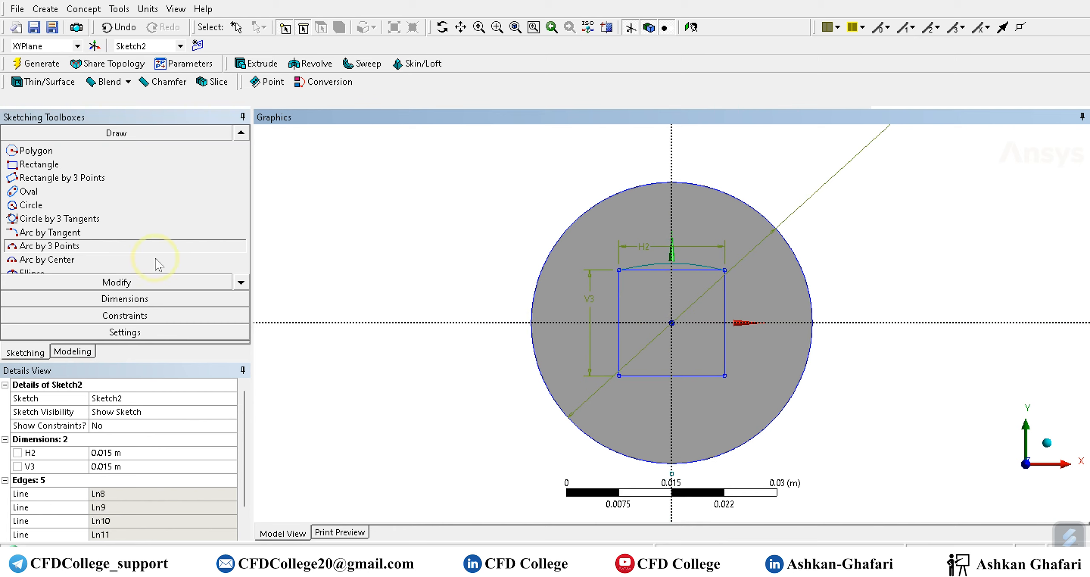
left_click(619, 375)
left_click(725, 375)
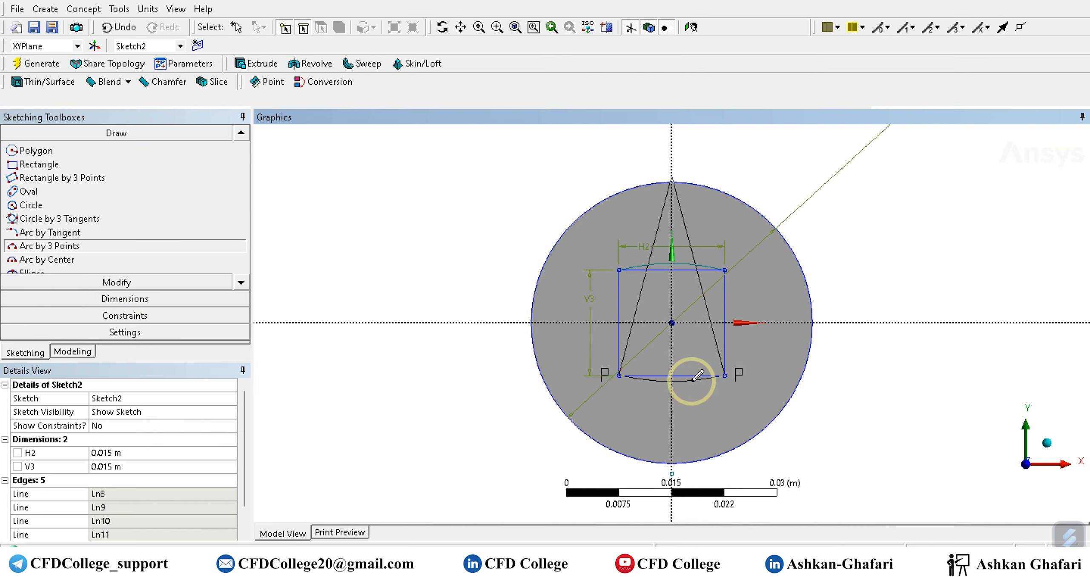
left_click(693, 379)
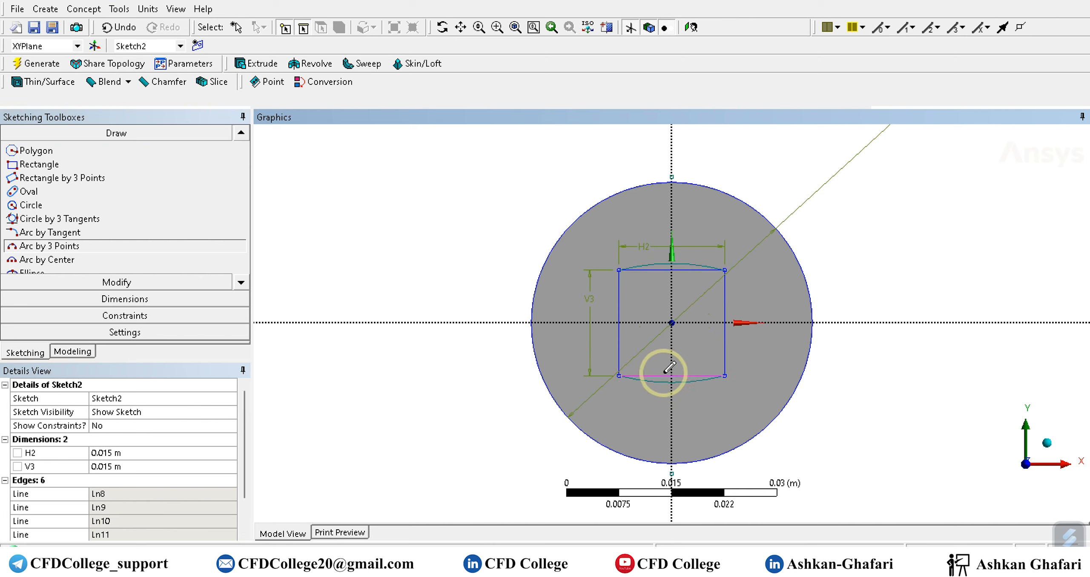
Draw shallow three-point arcs between the corners of the square's left and right sides, both bulging outward and centred on the horizontal axis.
left_click(619, 270)
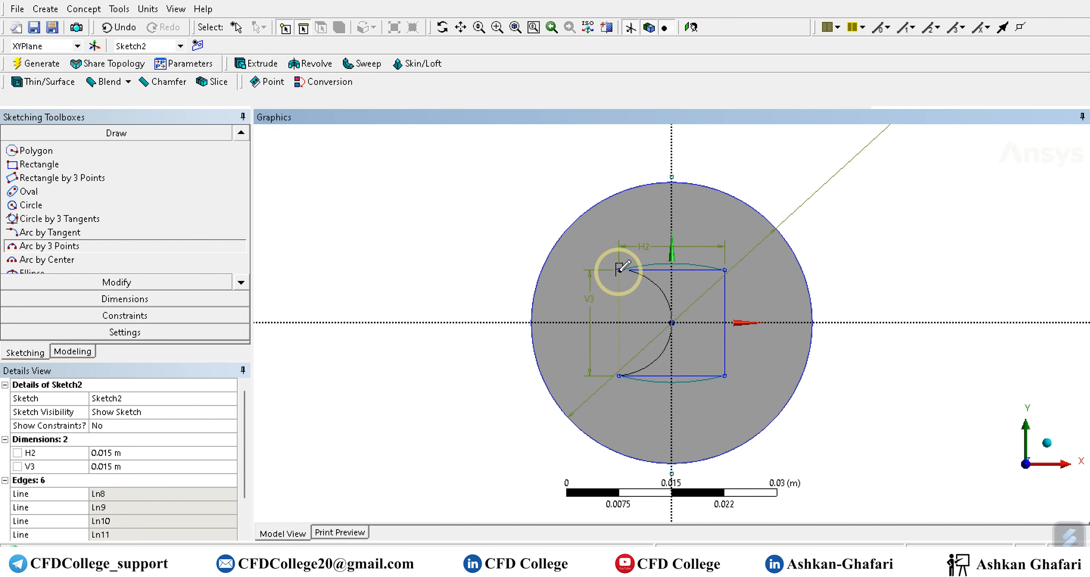
left_click(619, 375)
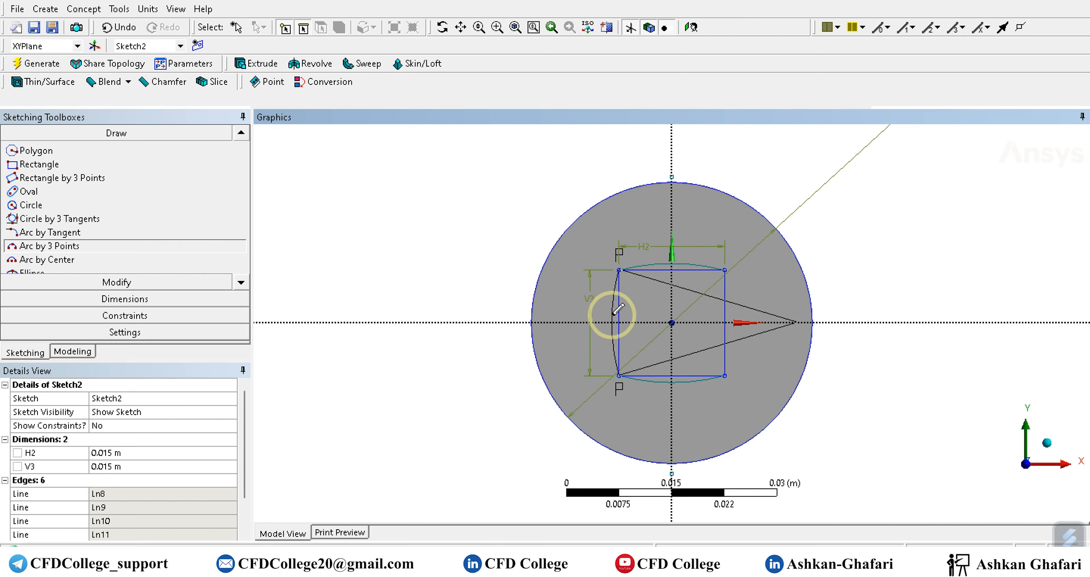
left_click(613, 314)
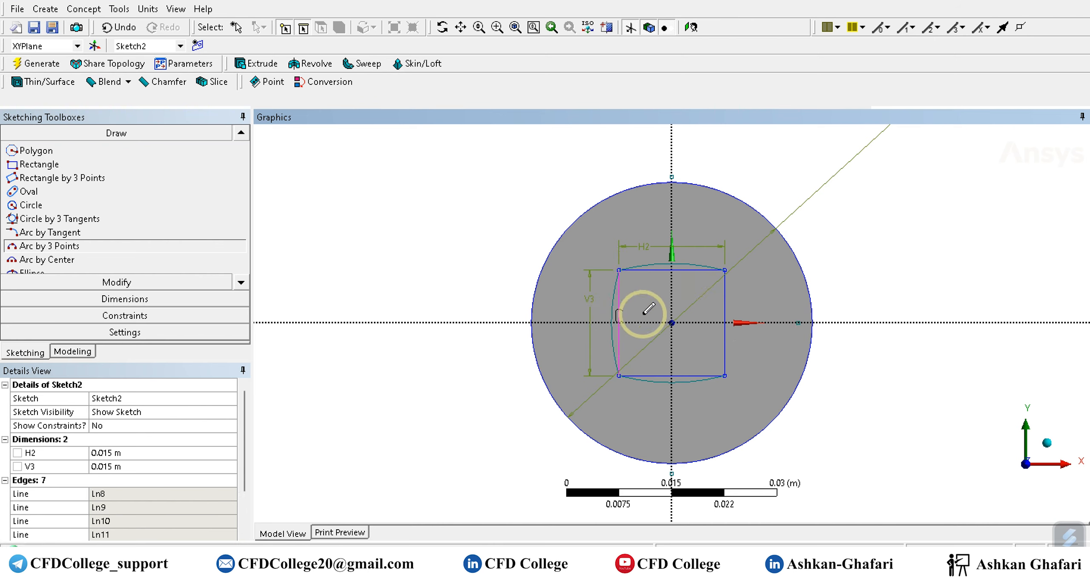
left_click(724, 270)
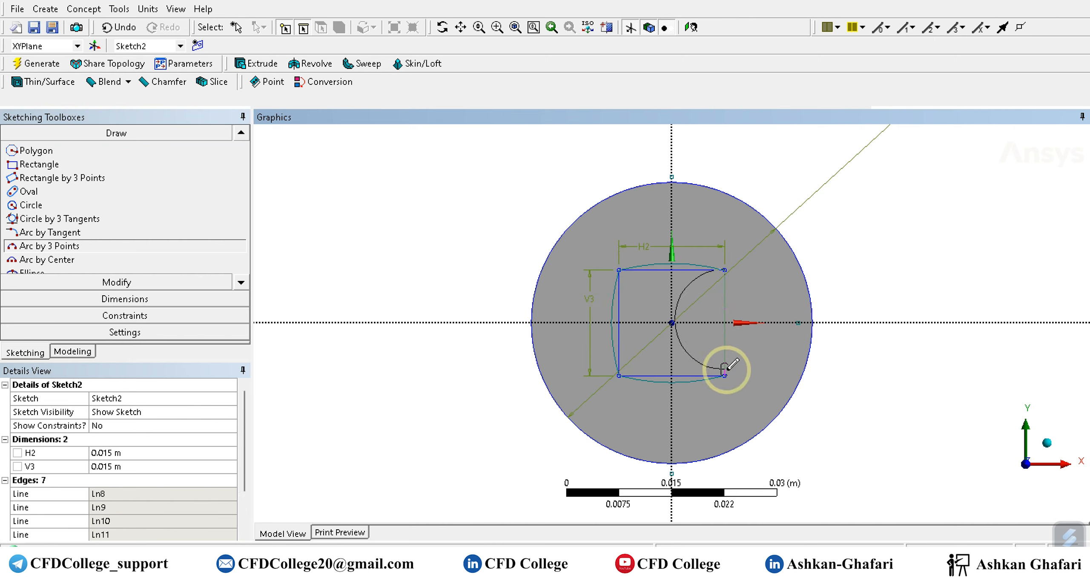
left_click(725, 376)
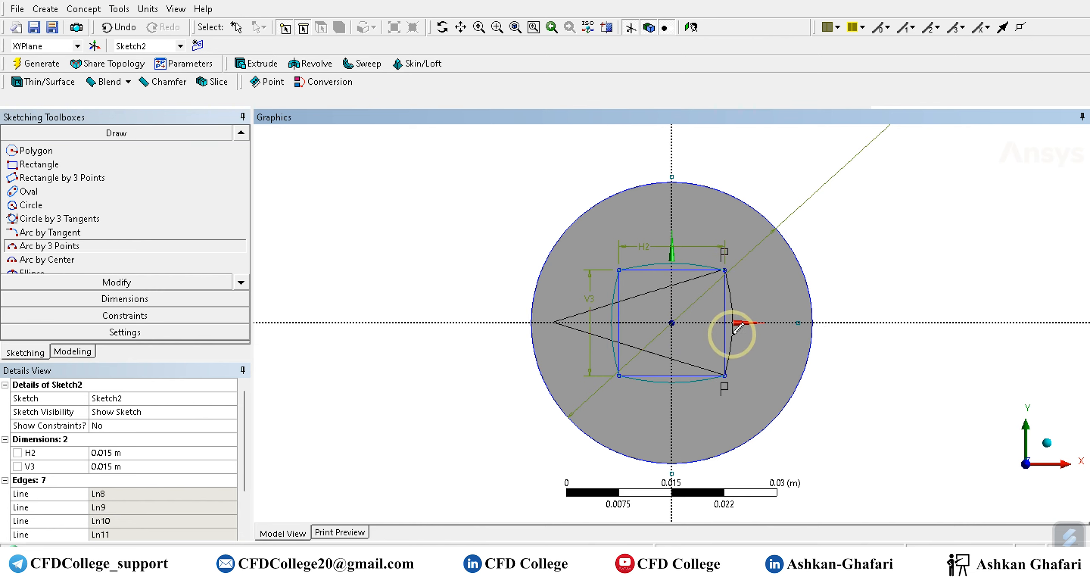
left_click(733, 331)
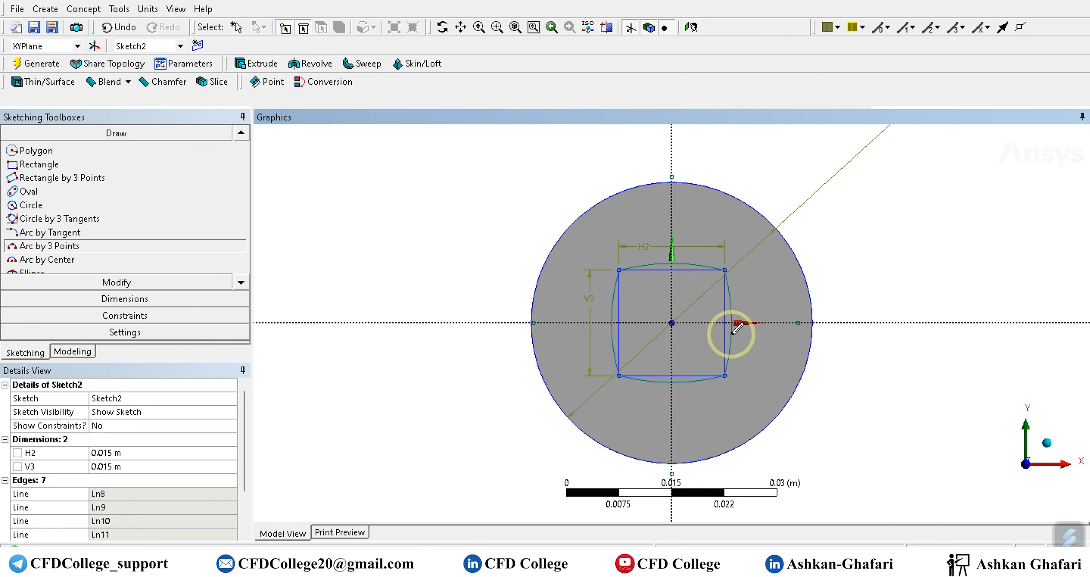
Add Coincident constraints placing the centre points of the left and right arcs on the outer circle.
scroll(618, 326, "up", 2)
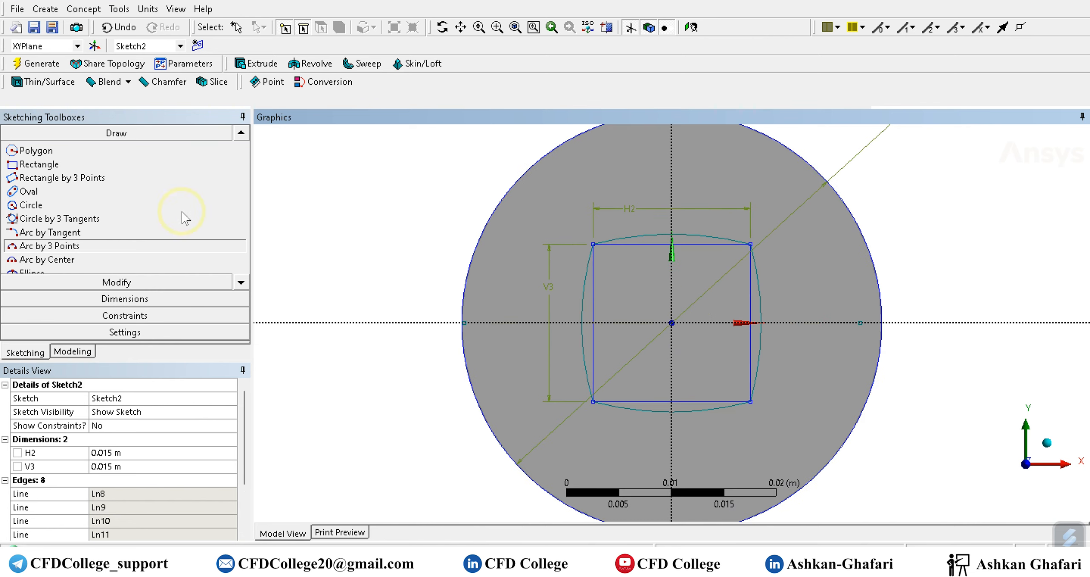
left_click(118, 298)
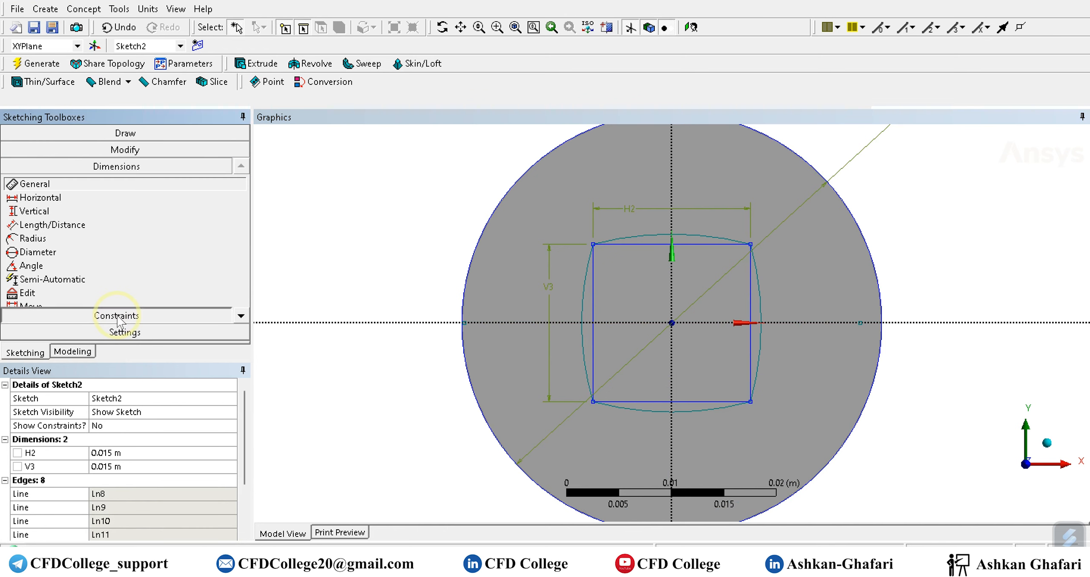
left_click(77, 313)
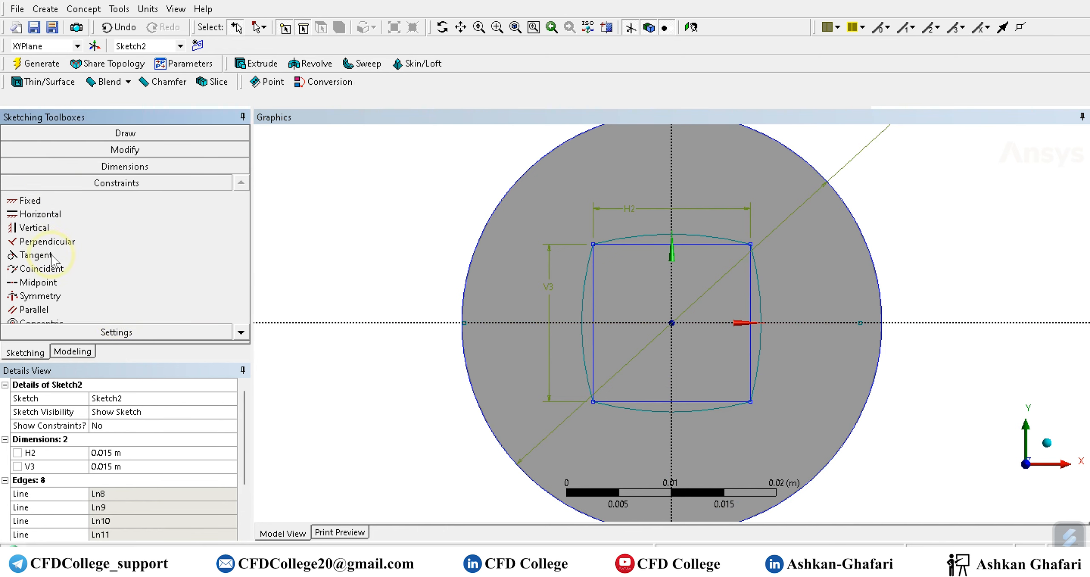
left_click(40, 269)
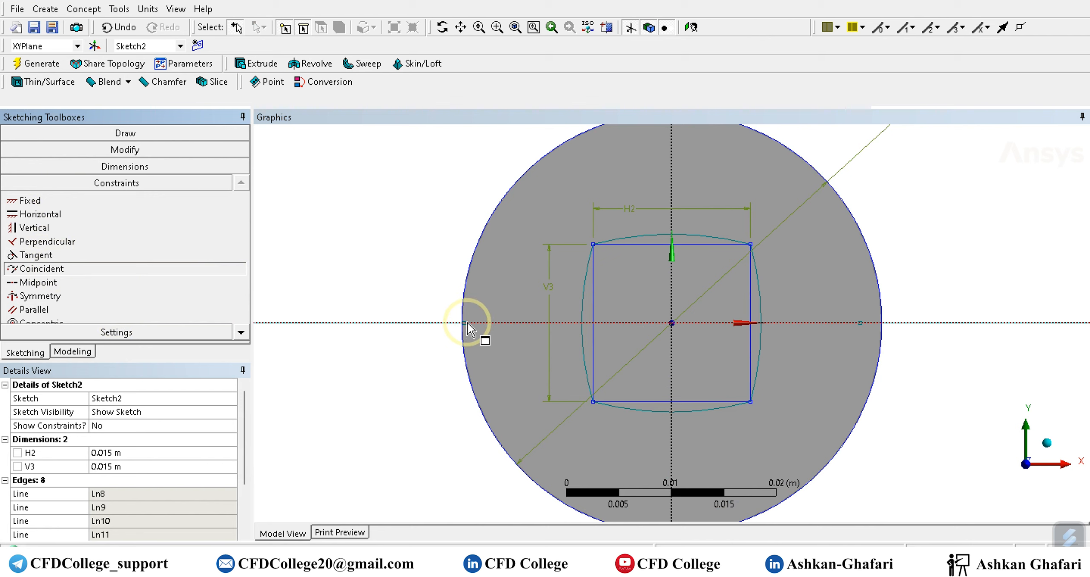
left_click(861, 324)
left_click(883, 328)
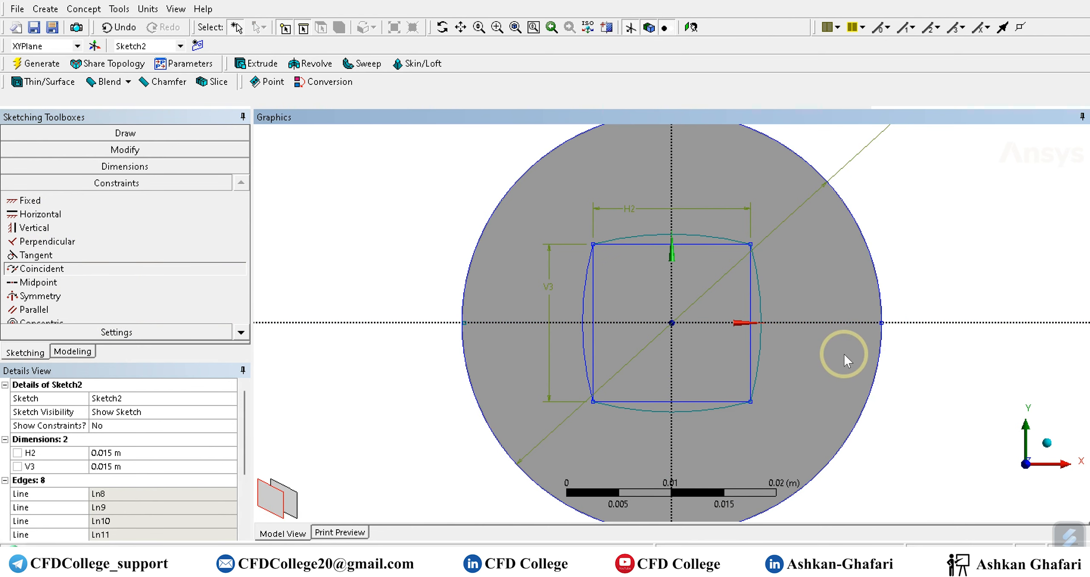
left_click(465, 325)
left_click(464, 331)
Constrain the centre points of the upper and lower arcs to be coincident with the outer circle.
scroll(534, 298, "up", 3)
scroll(542, 286, "down", 4)
scroll(545, 293, "down", 3)
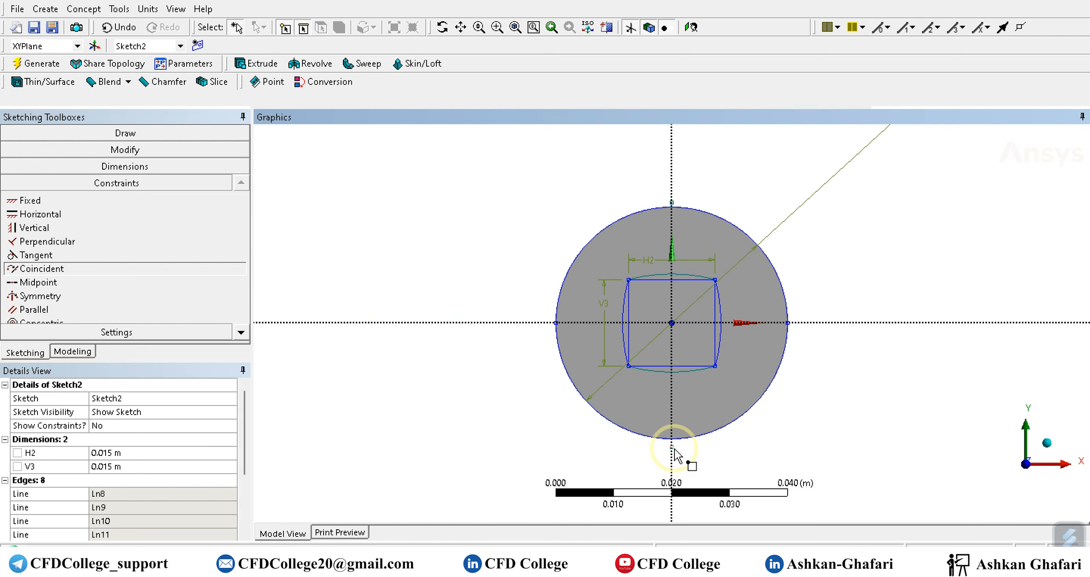
left_click(674, 437)
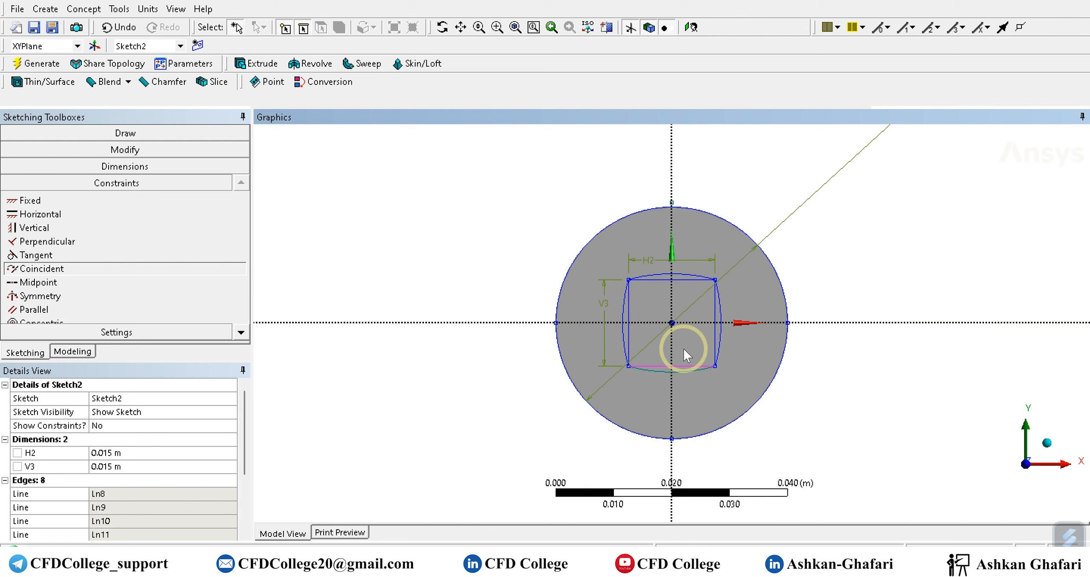
left_click(674, 204)
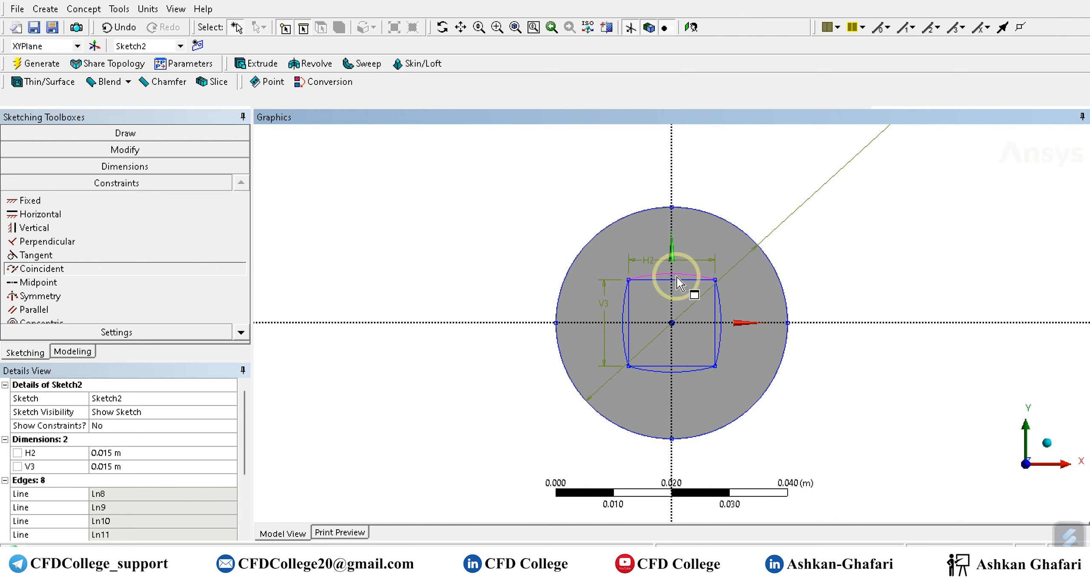
key("Escape")
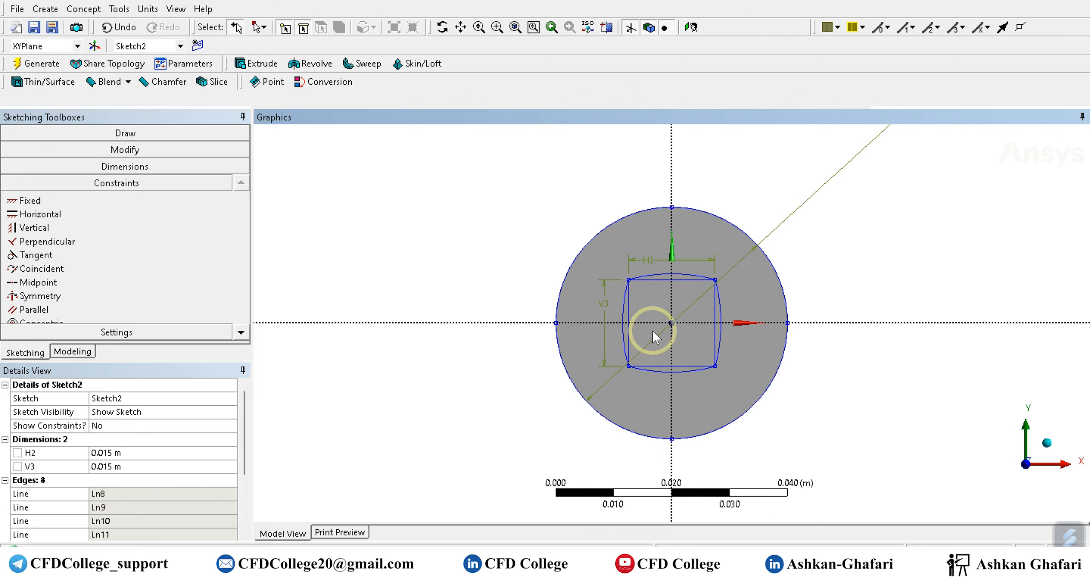
Delete the square's four straight sides, keeping only the four arcs.
scroll(652, 329, "up", 3)
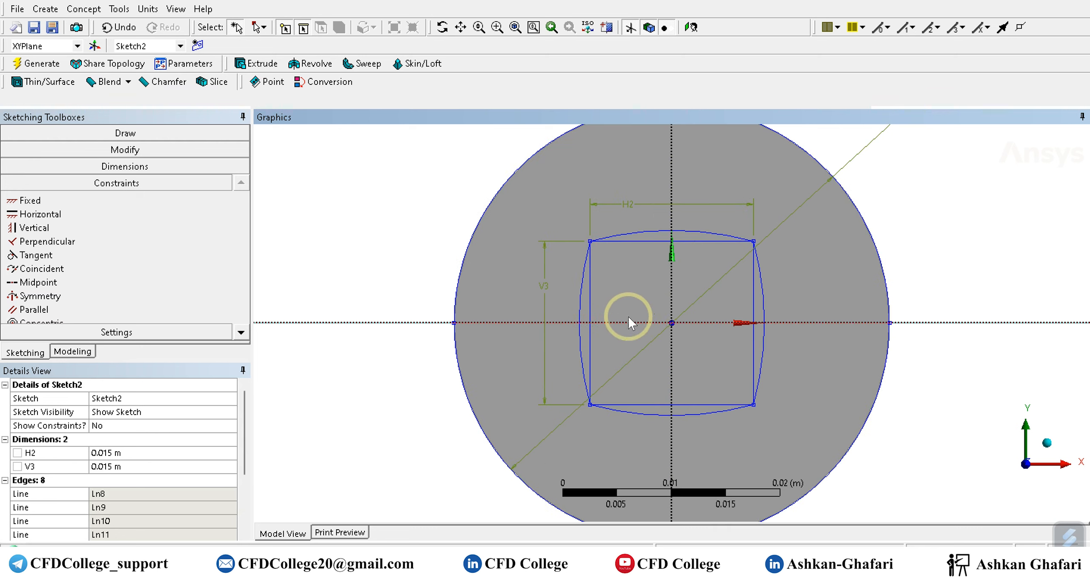
left_click(591, 305)
left_click(626, 247)
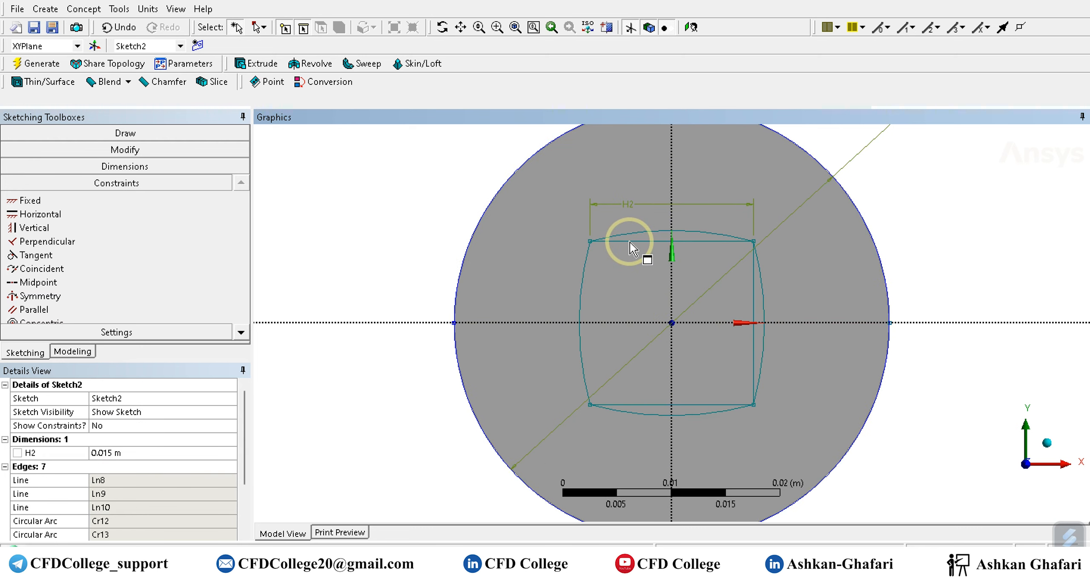
left_click(633, 242)
key("Delete")
left_click(754, 279)
key("Delete")
left_click(697, 404)
key("Delete")
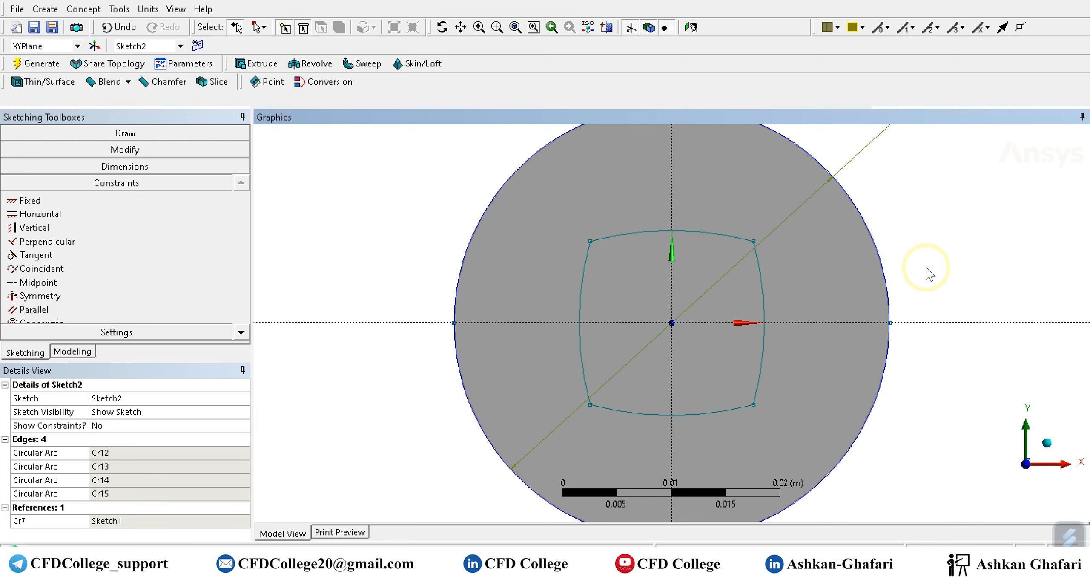
Create a new sketch on the XYPlane and open it for sketching.
scroll(935, 272, "down", 2)
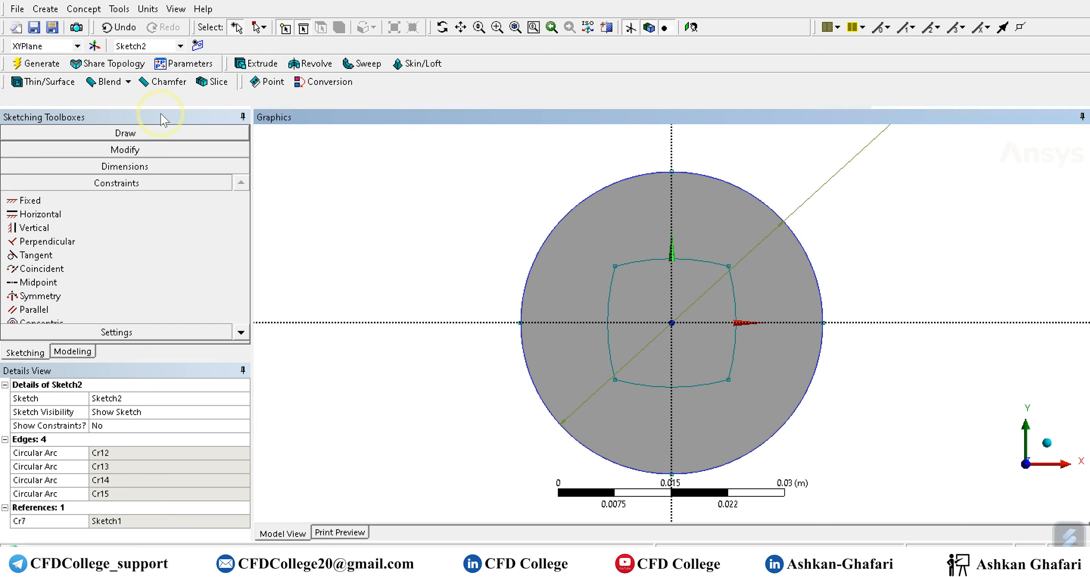
left_click(72, 352)
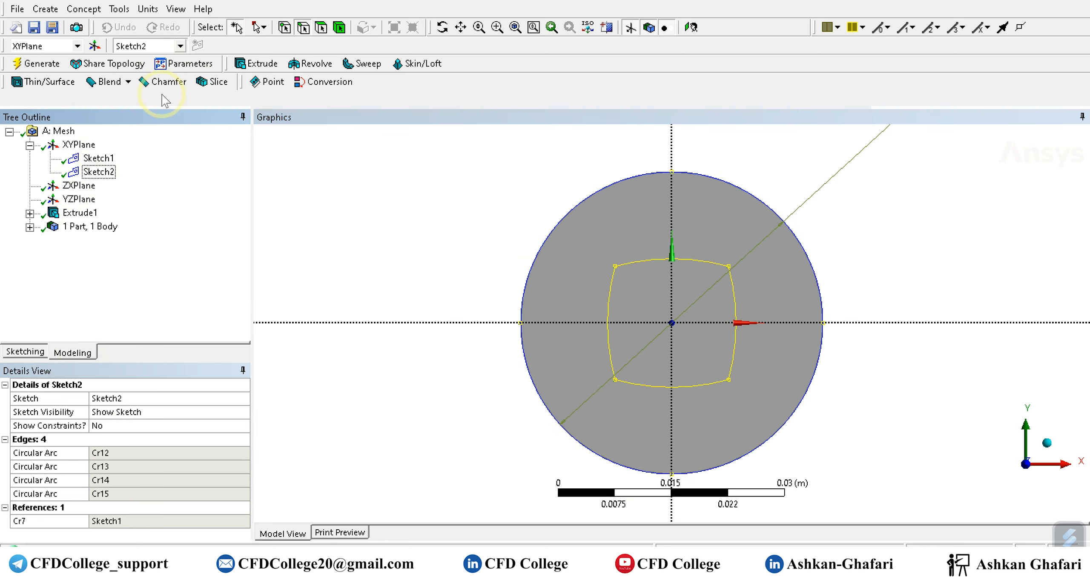
left_click(79, 144)
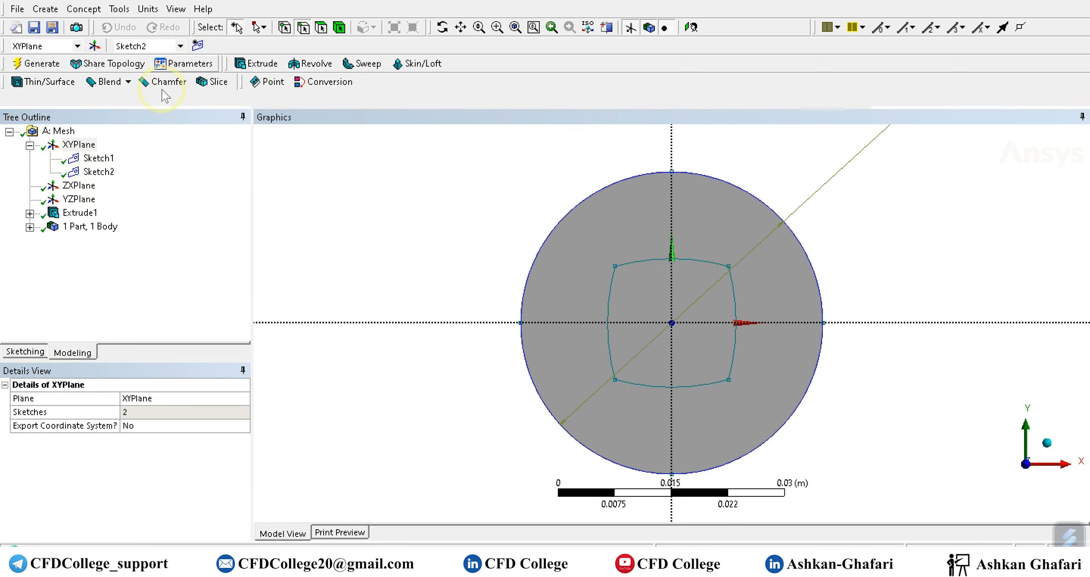
left_click(197, 45)
left_click(25, 351)
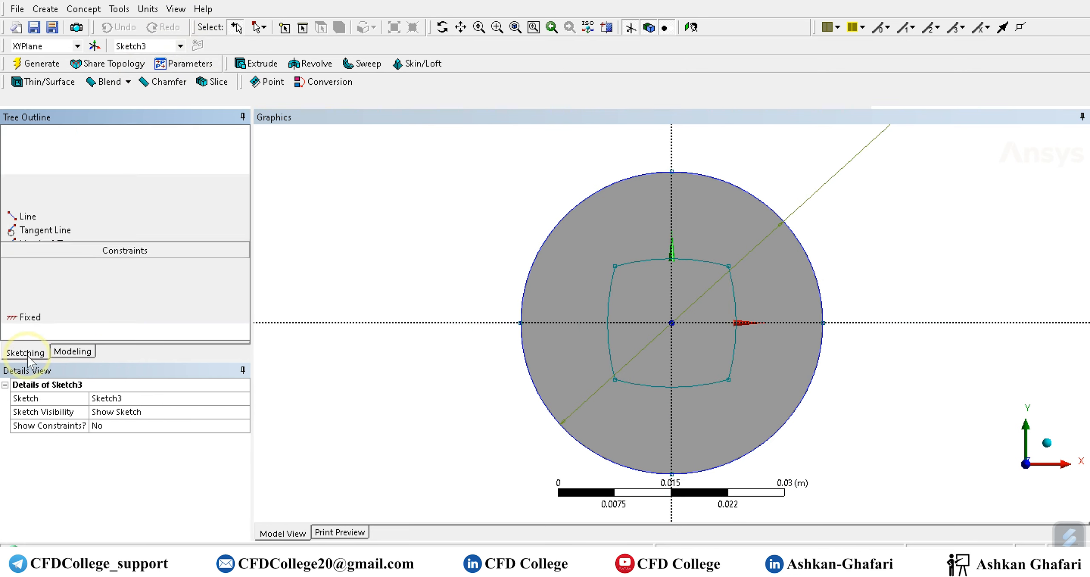
Draw diagonal lines from the curved square's four corners outward past the circle, and join their outer ends with one line on each side.
scroll(524, 316, "up", 2)
scroll(514, 319, "down", 4)
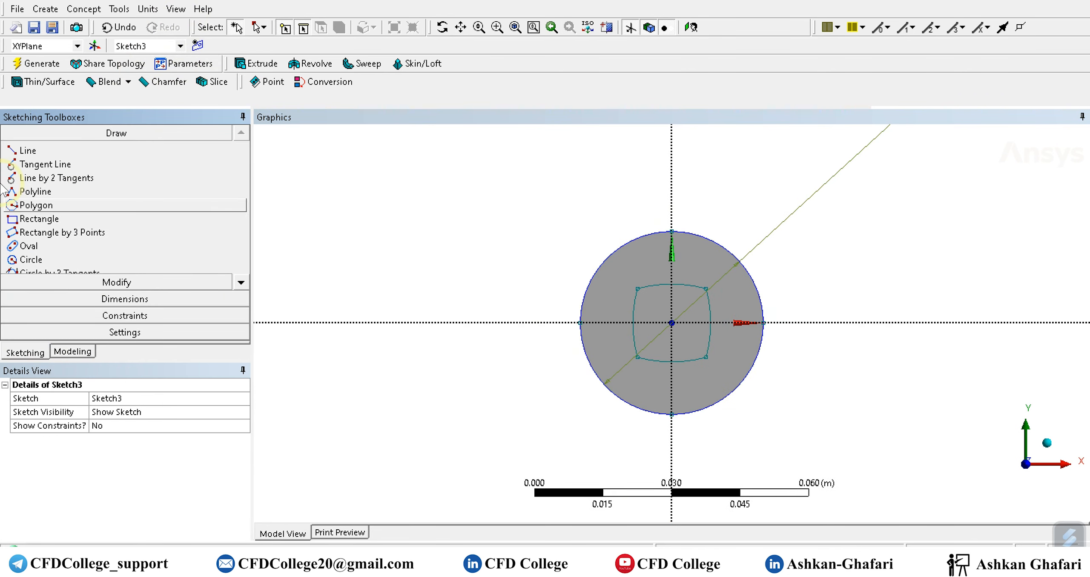
left_click(27, 150)
mouse_move(706, 286)
left_mouse_down()
mouse_move(842, 175)
mouse_move(825, 178)
left_mouse_up()
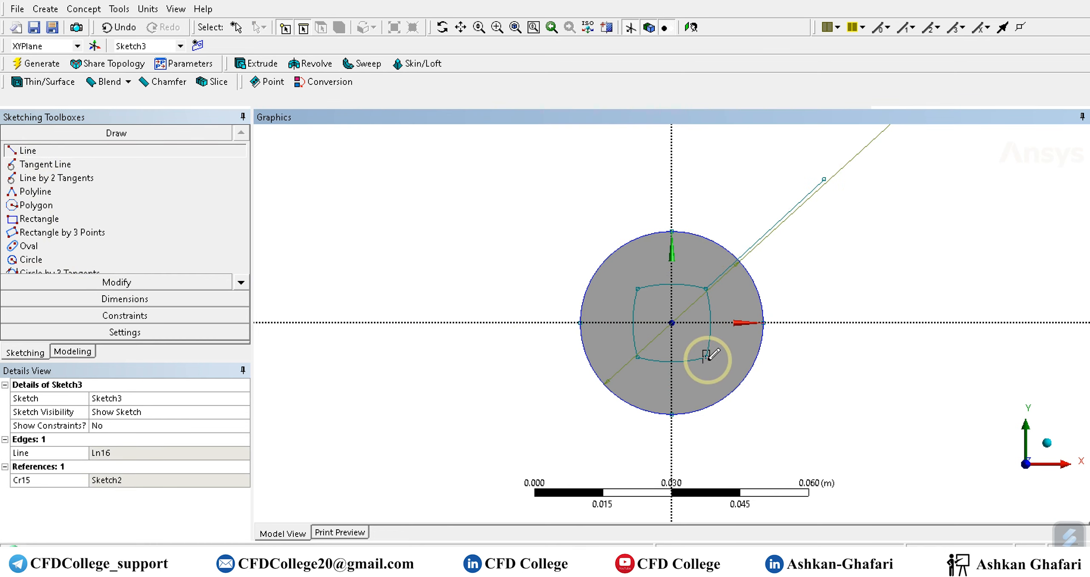
left_click_drag(708, 357, 808, 444)
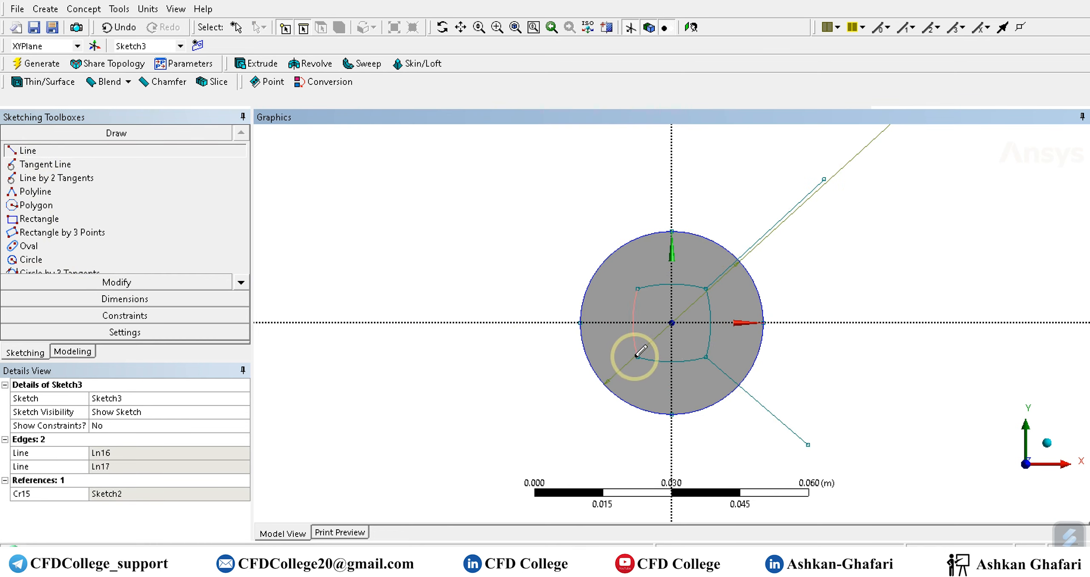
left_click_drag(638, 353, 519, 468)
left_click_drag(638, 289, 528, 195)
left_click_drag(531, 297, 520, 468)
left_click_drag(813, 439, 823, 178)
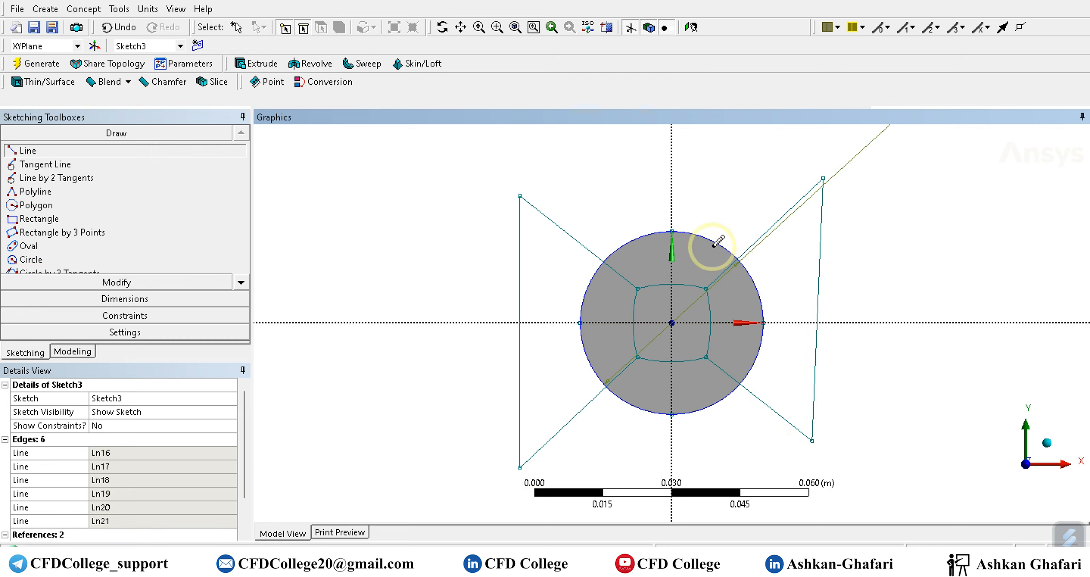
Add an angle dimension between the upper-right diagonal line and the horizontal axis, switching alternate angles until it spans the acute angle.
left_click(119, 299)
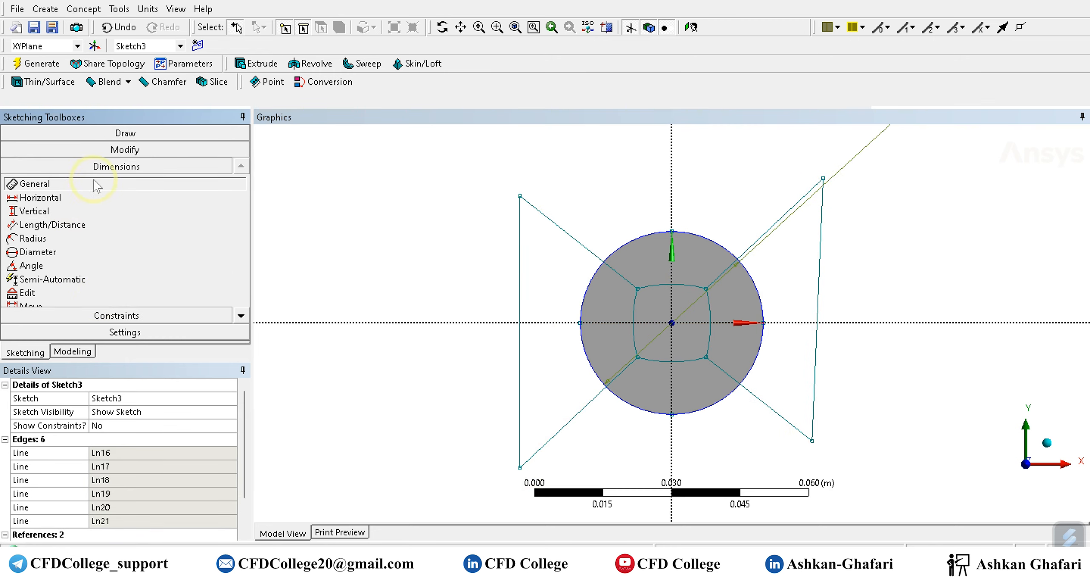
left_click(36, 266)
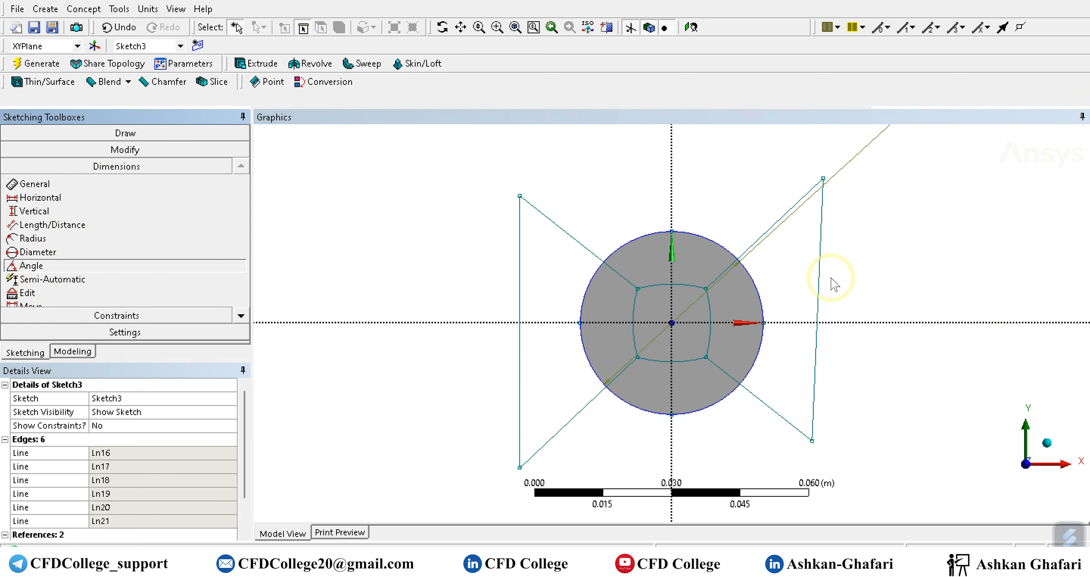
left_click(765, 239)
left_click(796, 322)
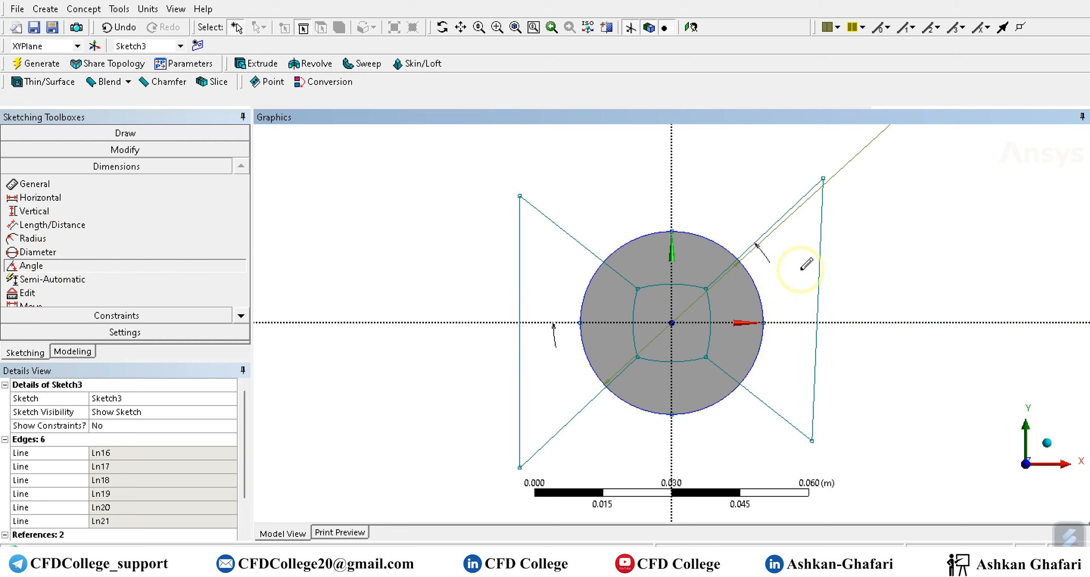
right_click(795, 284)
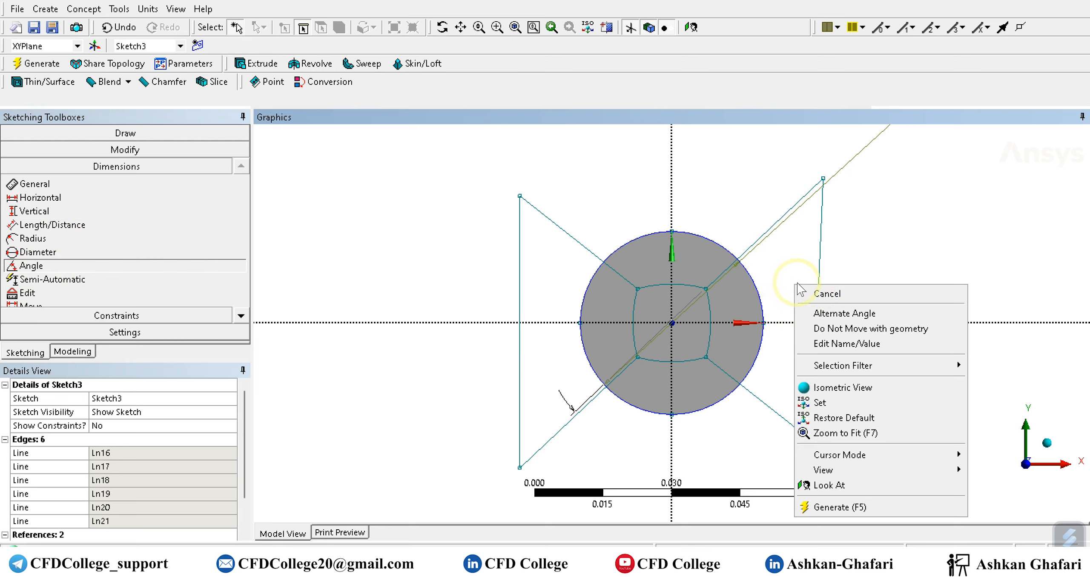
left_click(828, 317)
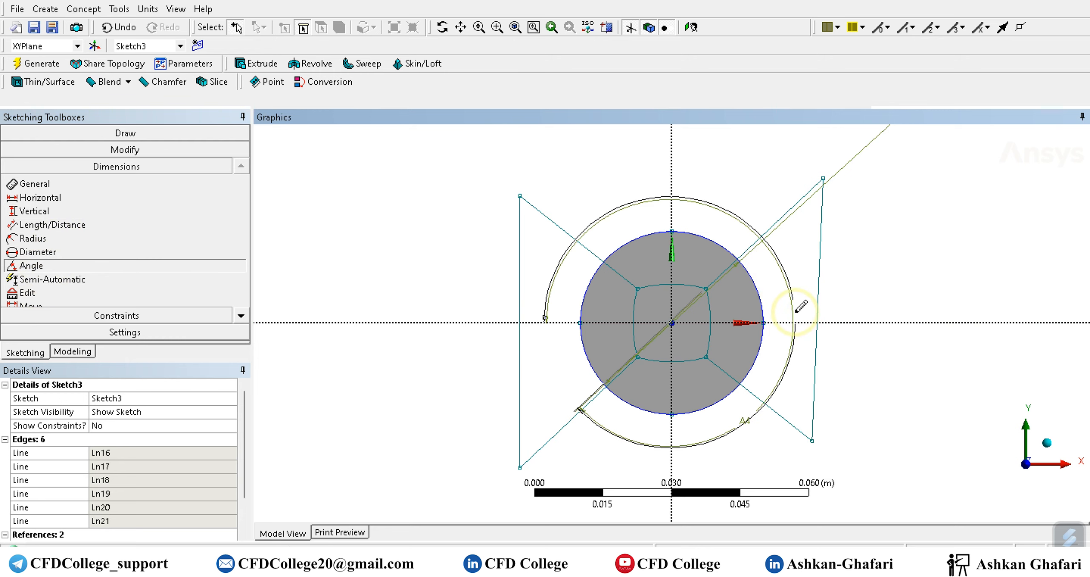
right_click(809, 301)
left_click(838, 323)
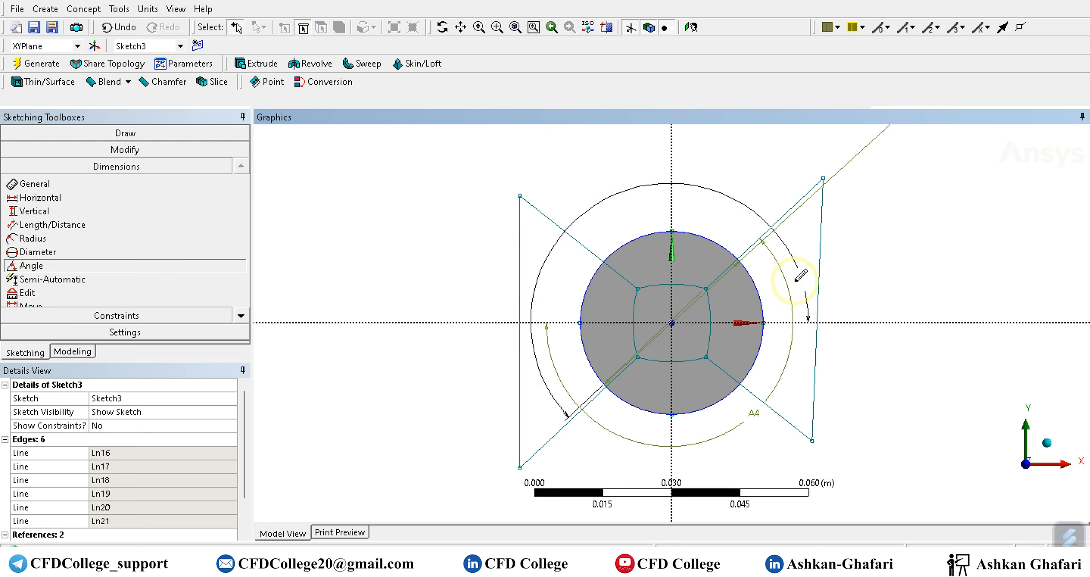
right_click(795, 283)
left_click(828, 311)
left_click(787, 296)
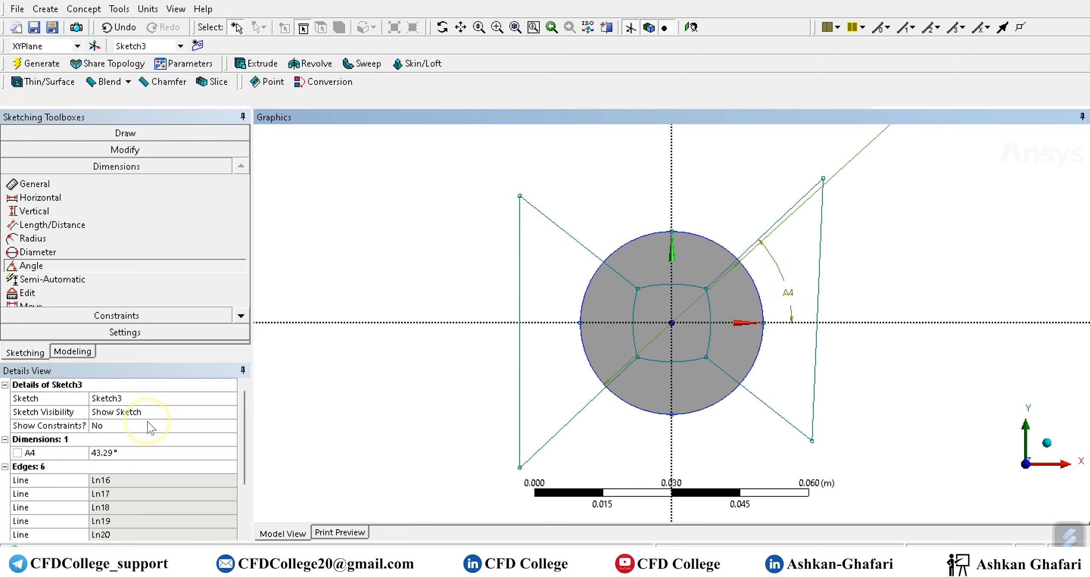
Set the upper-right diagonal's angle dimension A4 to 45°.
left_click(128, 453)
type("45")
key("Return")
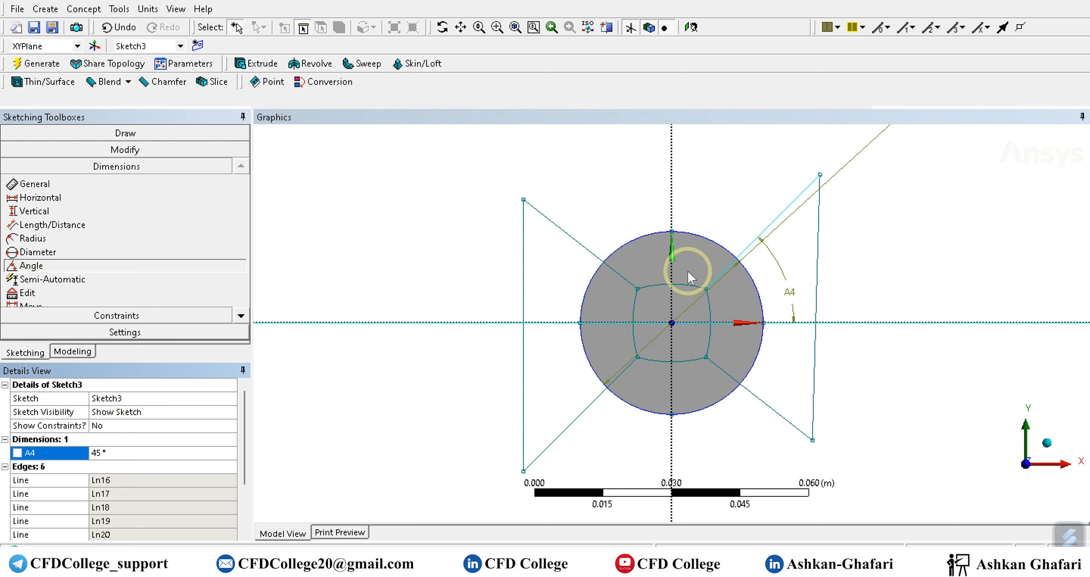
Add an angle dimension between the upper-left diagonal line and the horizontal axis, switching alternate angles until it spans the acute angle.
left_click(575, 240)
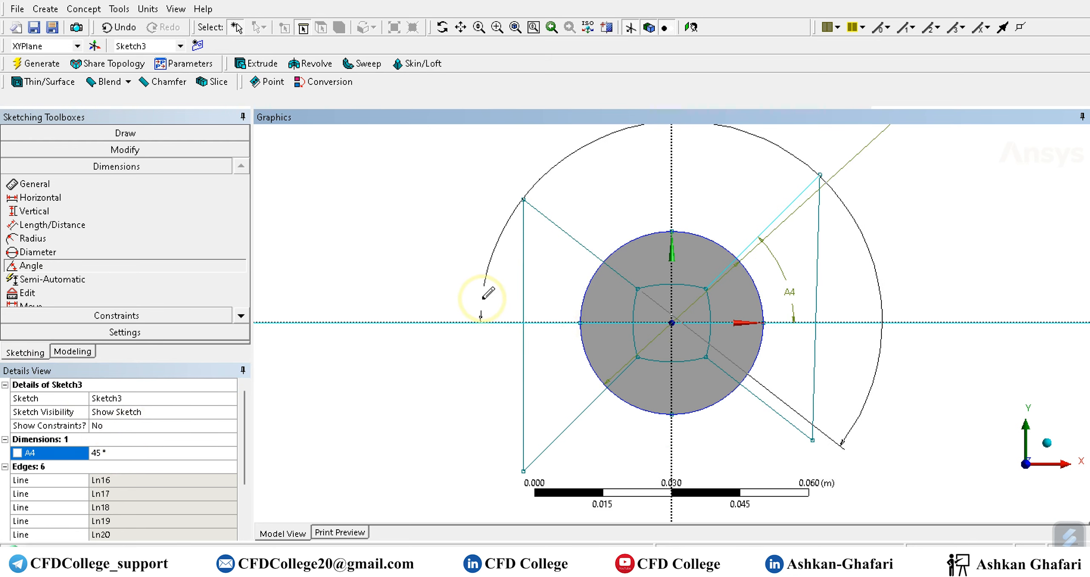
right_click(468, 298)
left_click(531, 323)
right_click(542, 281)
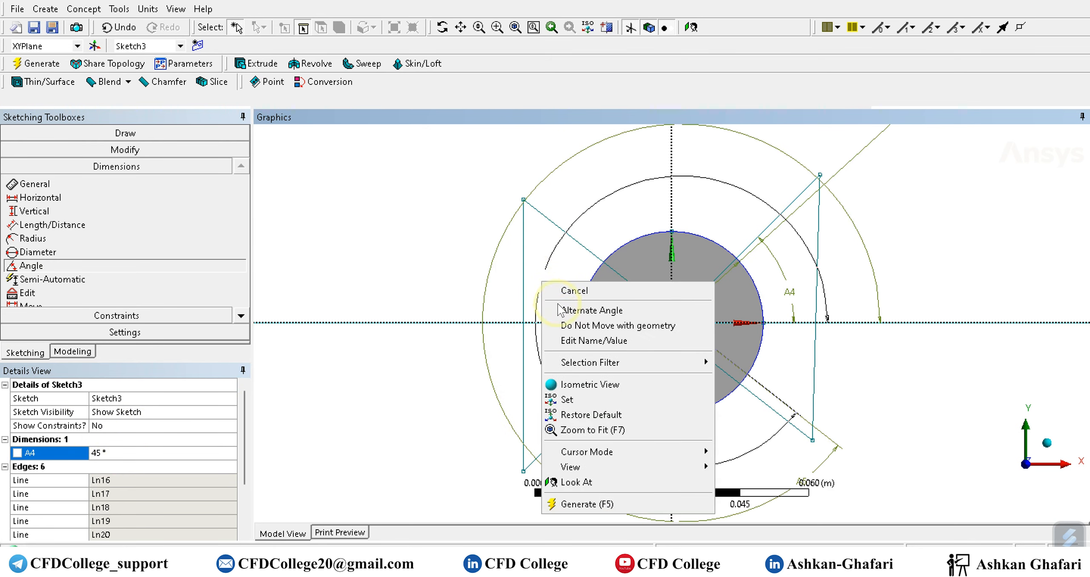
left_click(568, 310)
right_click(548, 294)
left_click(570, 324)
left_click(498, 280)
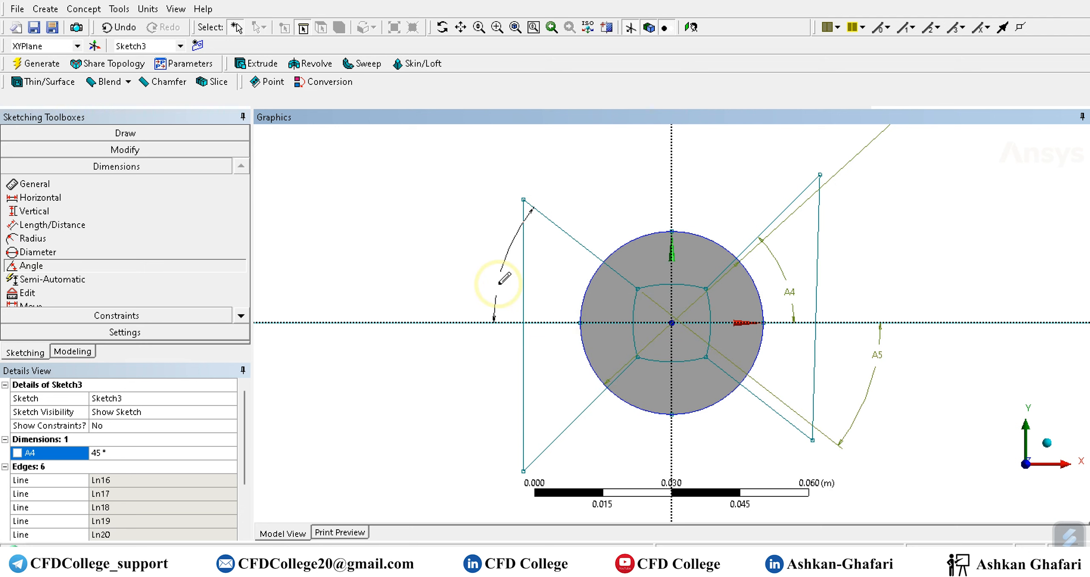
Try setting the upper-left diagonal's angle dimension A5 to 45°, and undo the change.
left_click(132, 465)
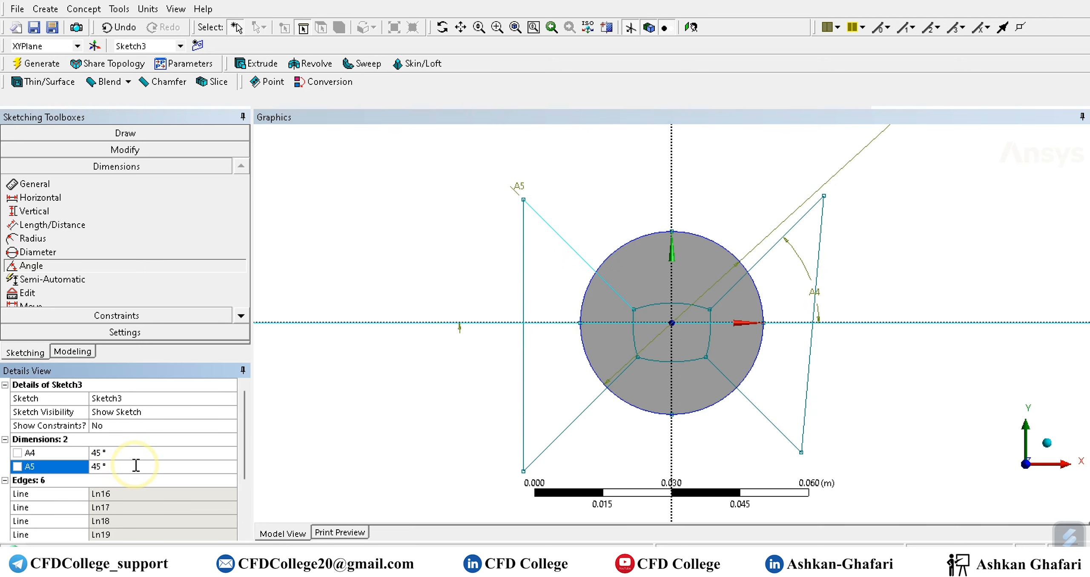
key("ctrl+z")
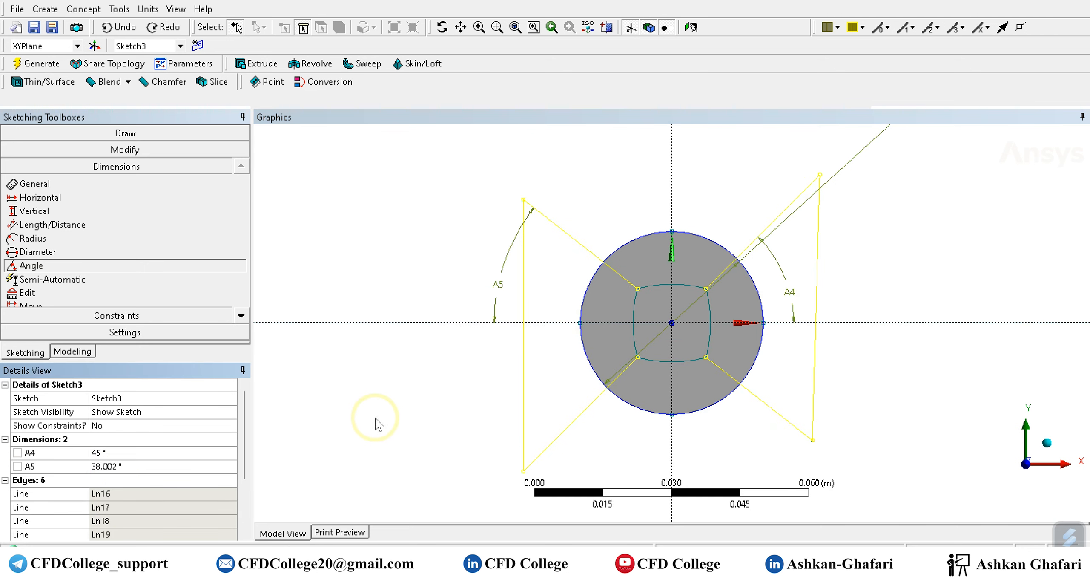
left_click(431, 397)
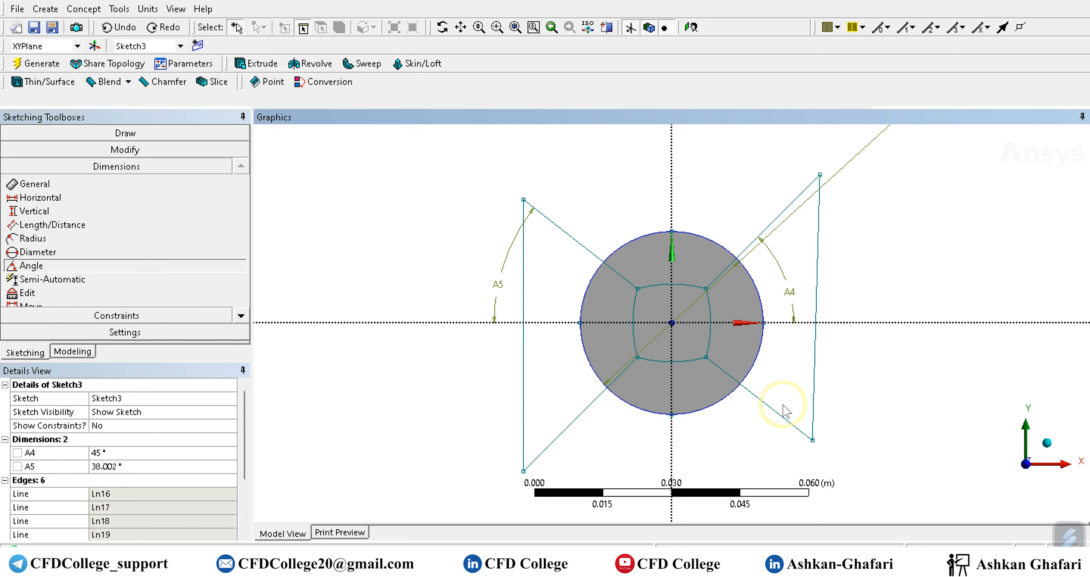
Apply a Fixed constraint to all four arcs of the central curved square.
left_click(122, 316)
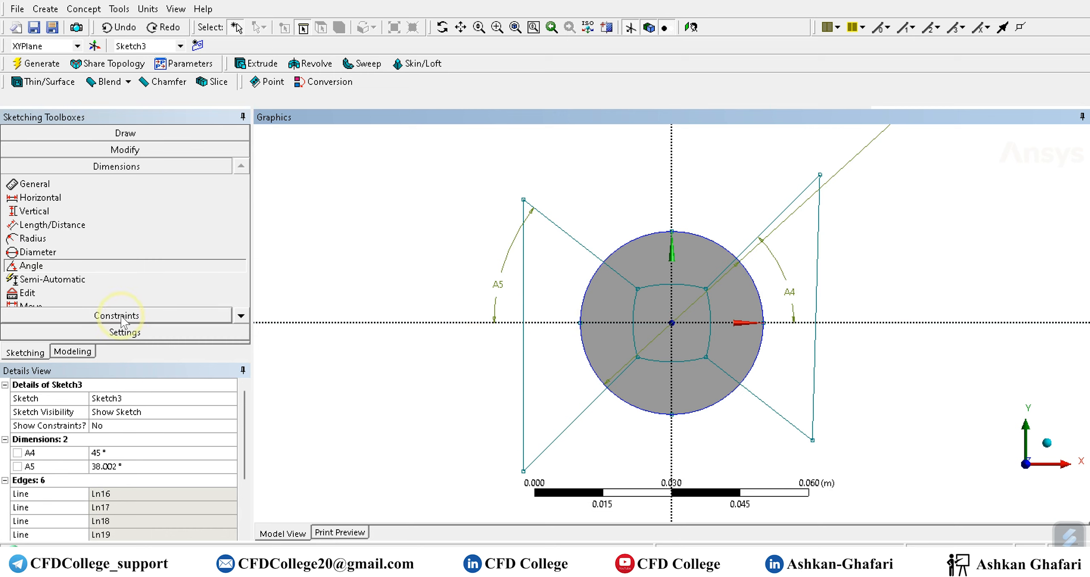
left_click(82, 316)
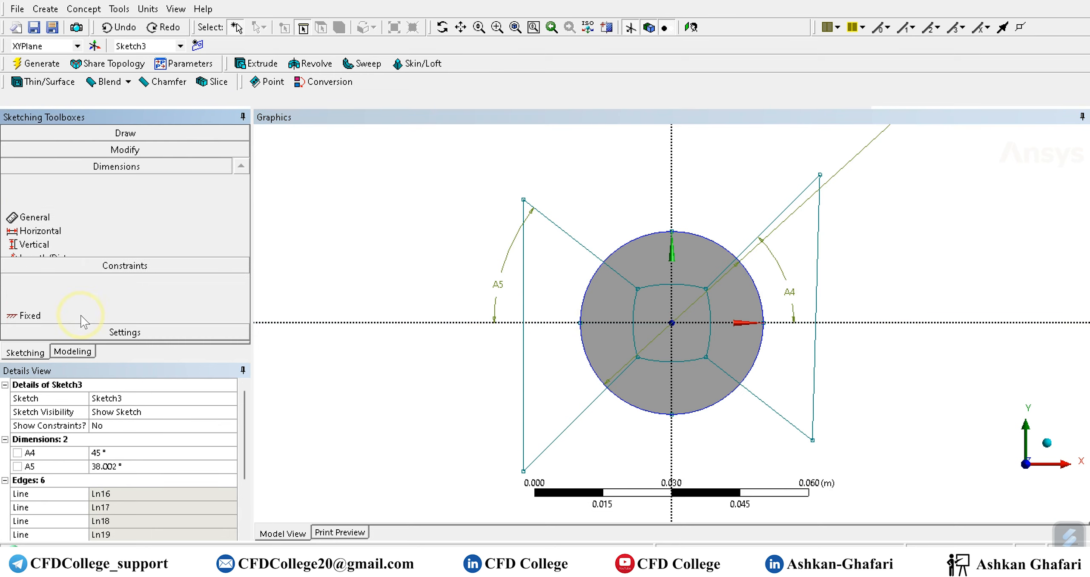
left_click(634, 315)
left_click(666, 286)
left_click(708, 317)
left_click(688, 361)
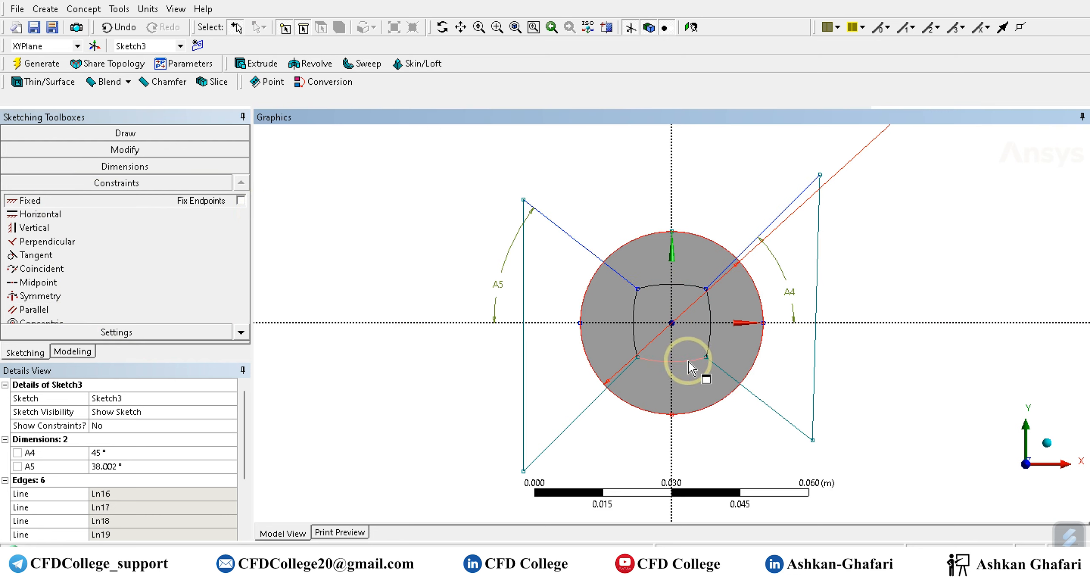
left_click(459, 387)
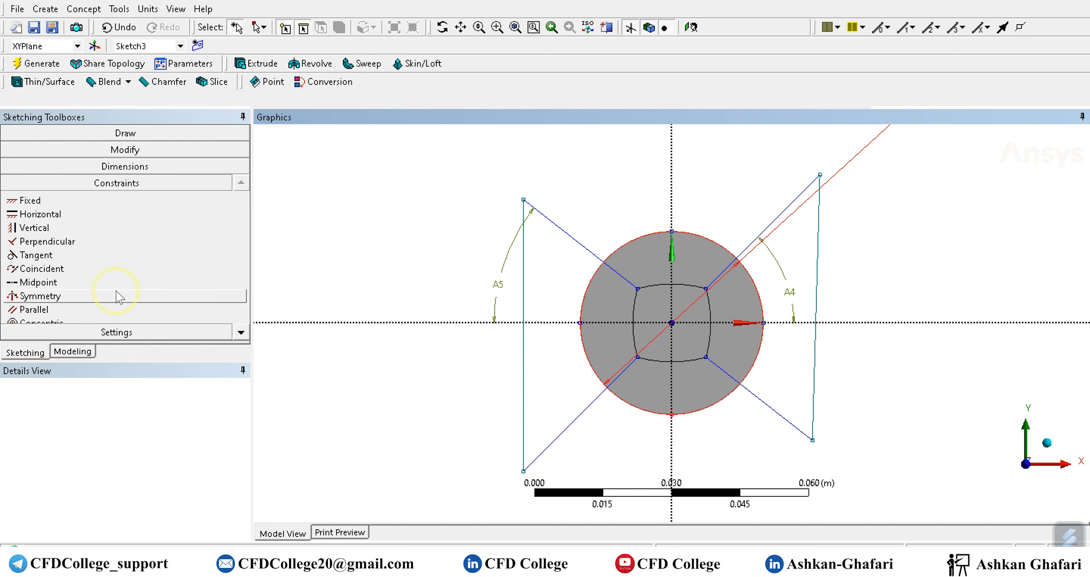
Try adding an angle dimension between the lower-right diagonal line and the horizontal axis, and delete that dimension.
left_click(92, 162)
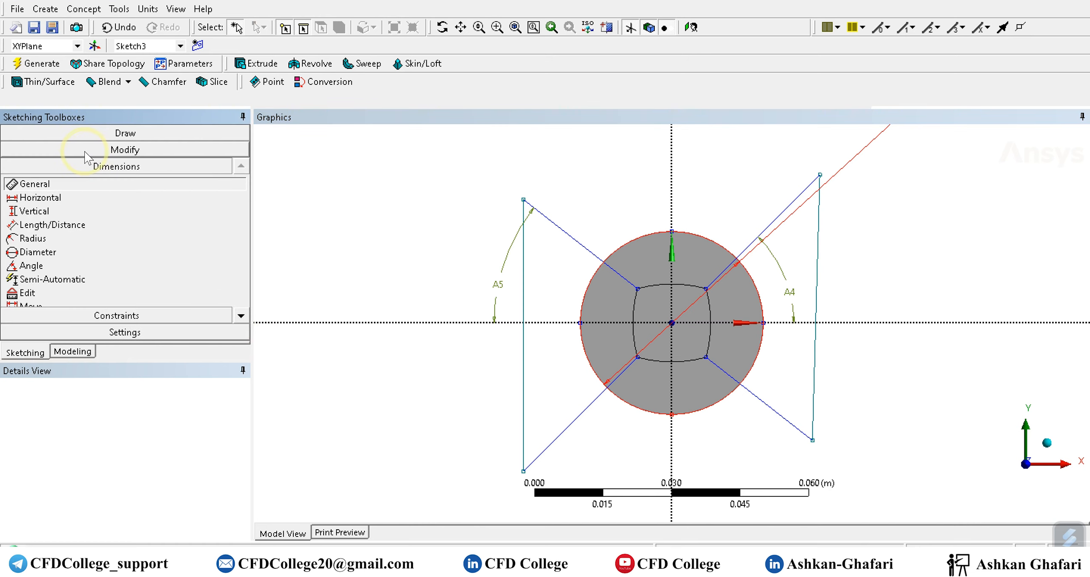
left_click(32, 265)
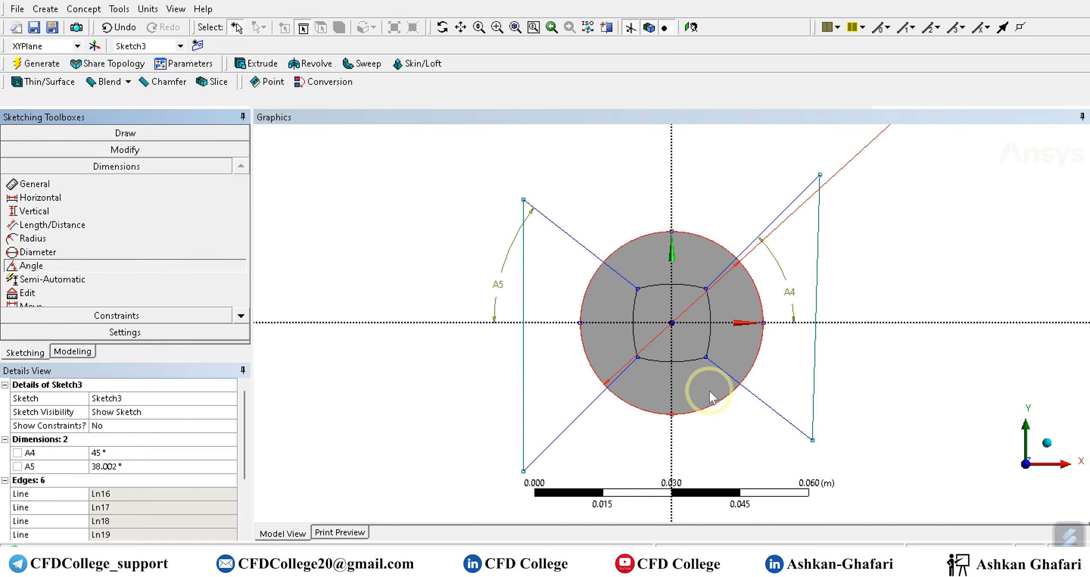
left_click(800, 362)
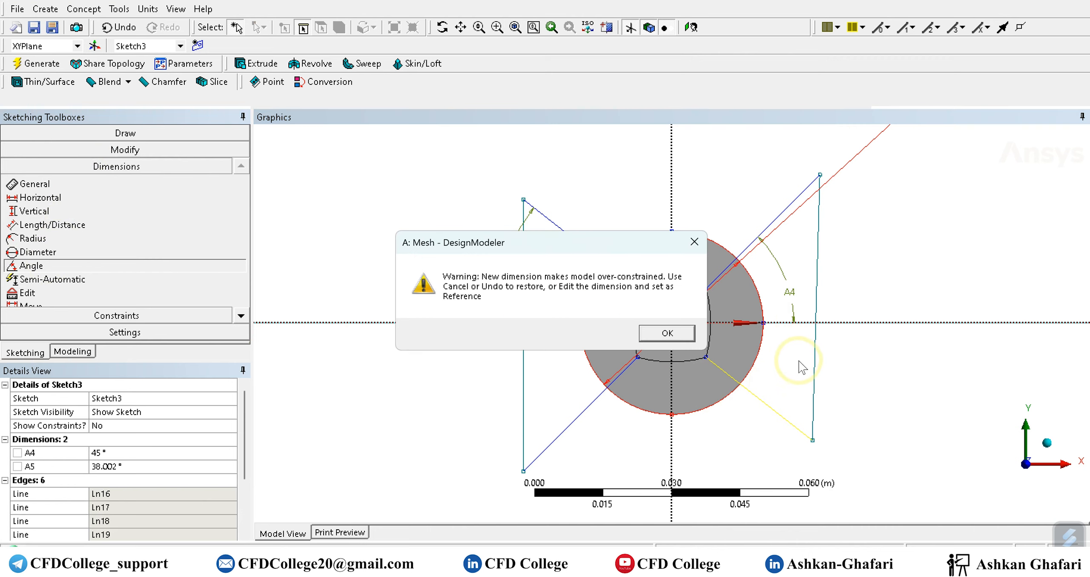
left_click(667, 333)
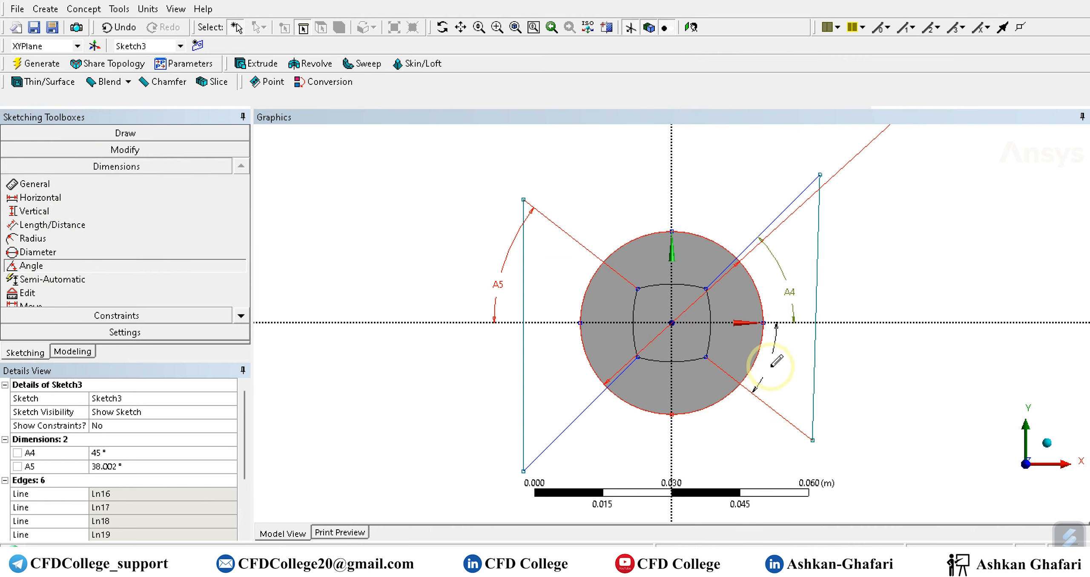
left_click(135, 467)
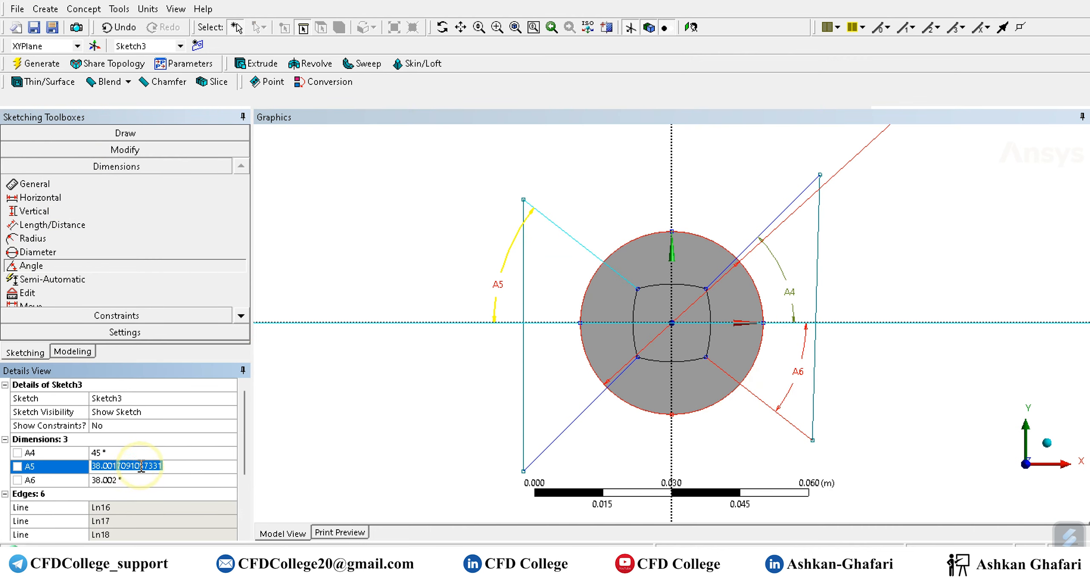
key("Return")
left_click(647, 297)
left_click(64, 493)
left_click(68, 481)
key("Delete")
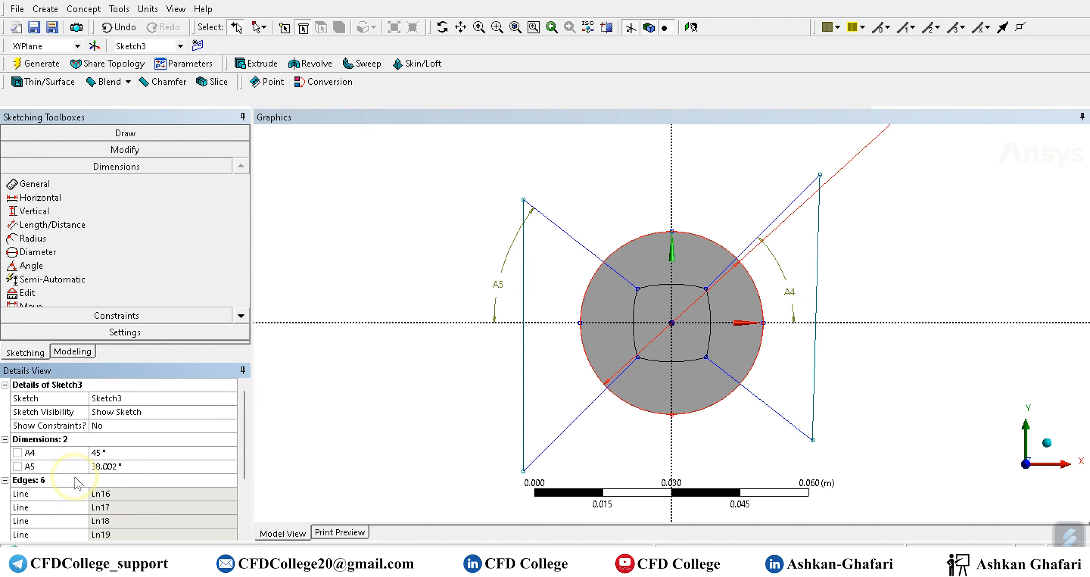
Set the upper-left diagonal's angle dimension A5 to 45°.
left_click(127, 466)
type("45")
key("Return")
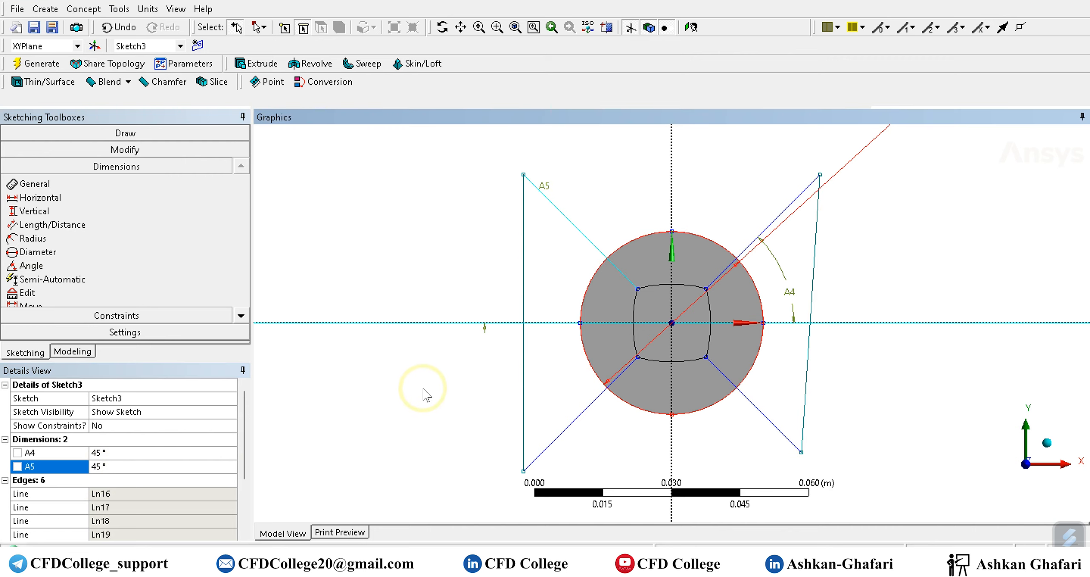
Extrude the curved square in Sketch2 with the Slice Material operation and generate it to split the cylinder's core.
scroll(423, 389, "down", 3)
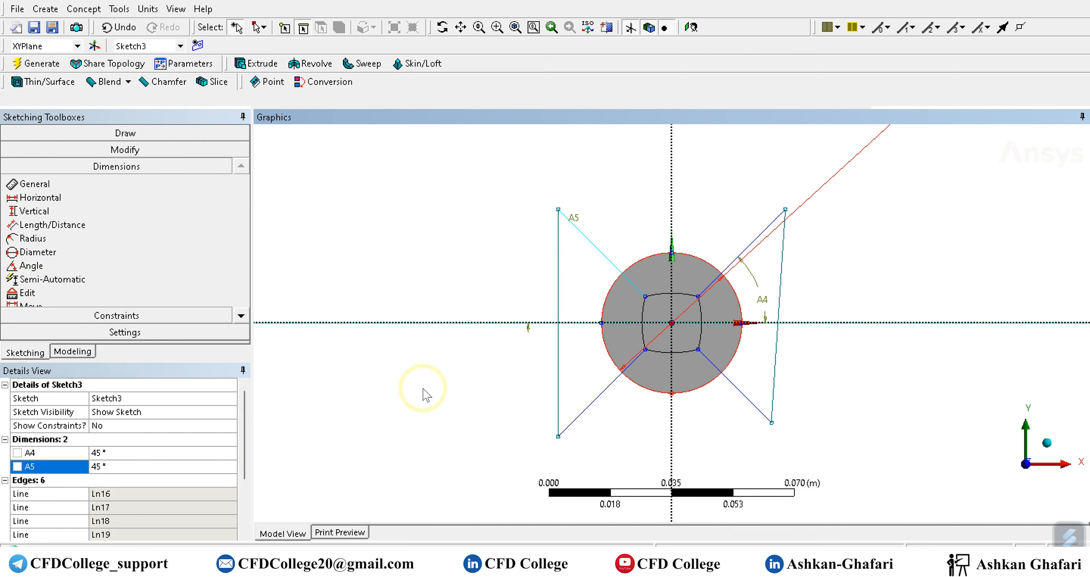
left_click(72, 352)
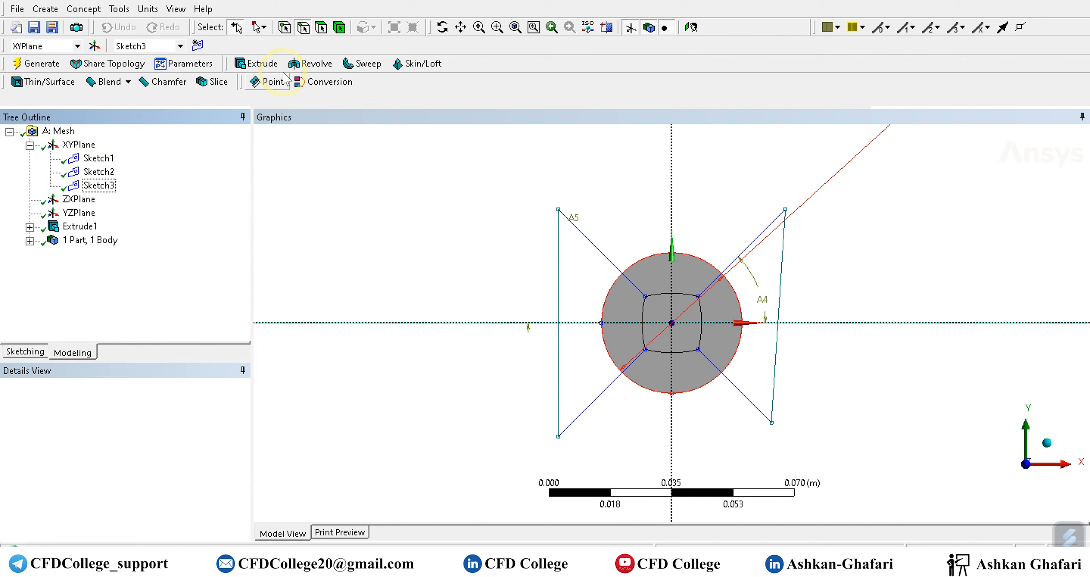
left_click(257, 63)
middle_click_drag(618, 304, 570, 300)
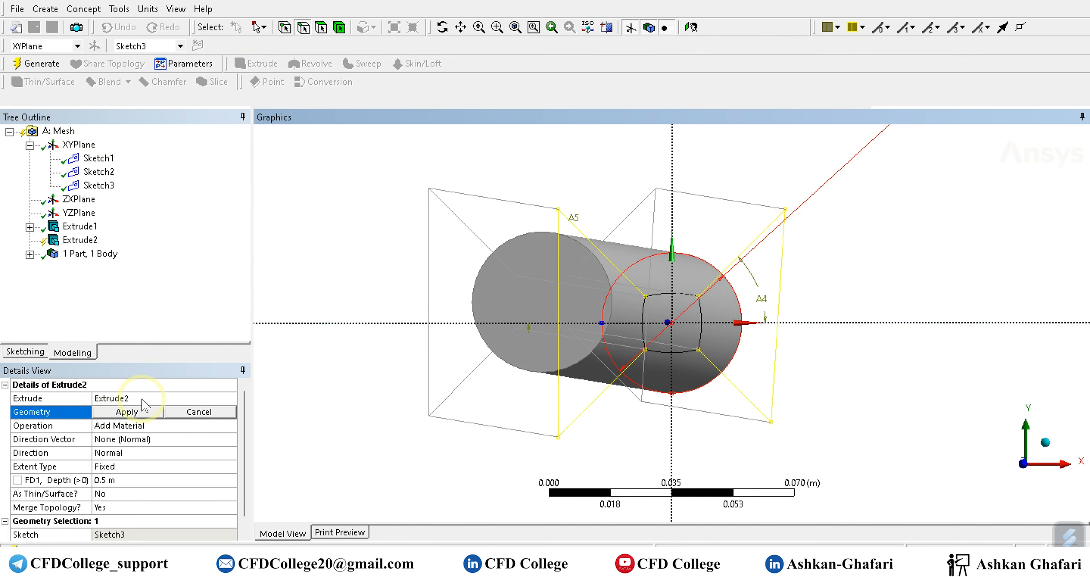
left_click(107, 172)
left_click(129, 412)
double_click(131, 425)
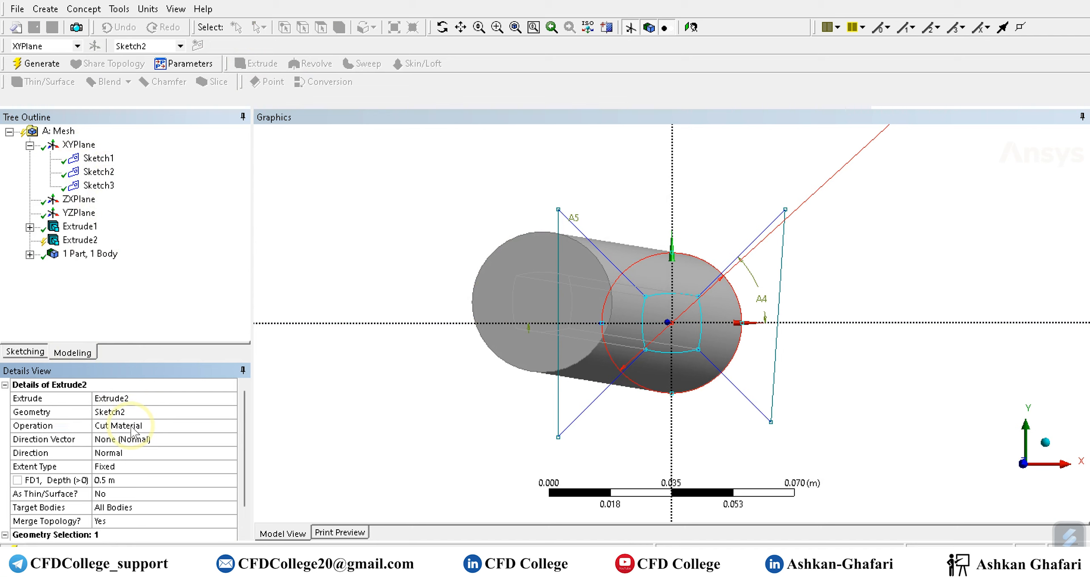
double_click(131, 426)
double_click(131, 426)
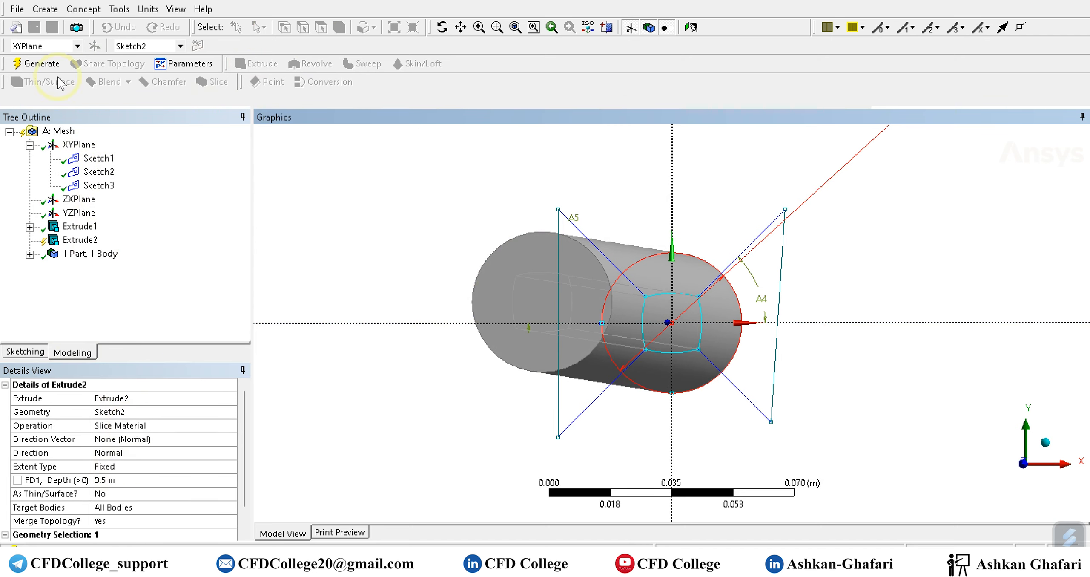
left_click(43, 64)
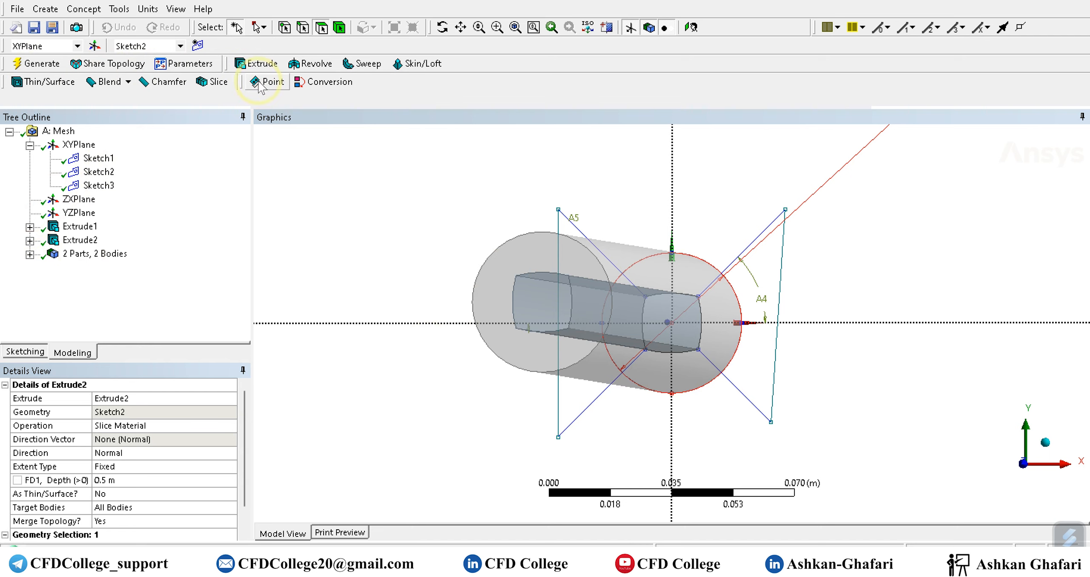
Extrude the diagonal lines in Sketch3 with the Slice Material operation and generate it to divide the outer ring.
left_click(257, 63)
left_click(99, 186)
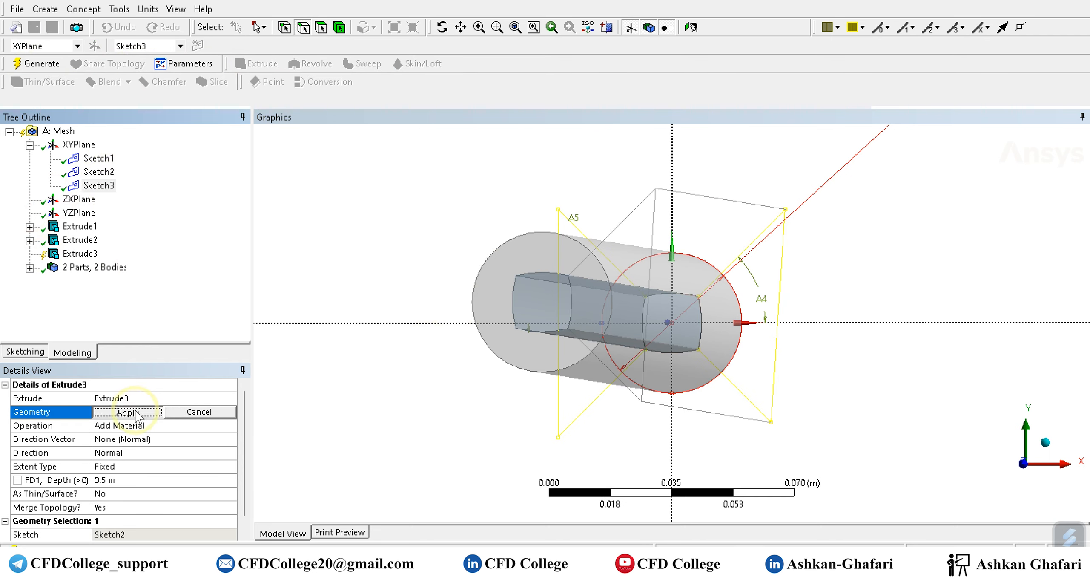
left_click(135, 412)
double_click(134, 427)
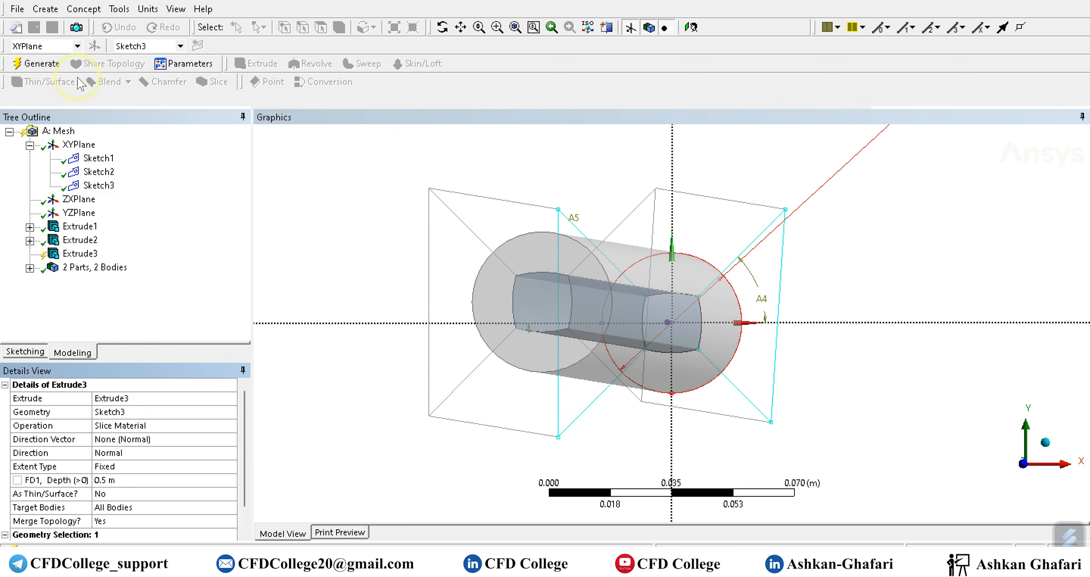
left_click(408, 320)
Combine all five solid bodies into one new part and set the part's material type to Fluid.
left_click(30, 268)
left_click(93, 267)
left_click(93, 322, "shift")
right_click(93, 324)
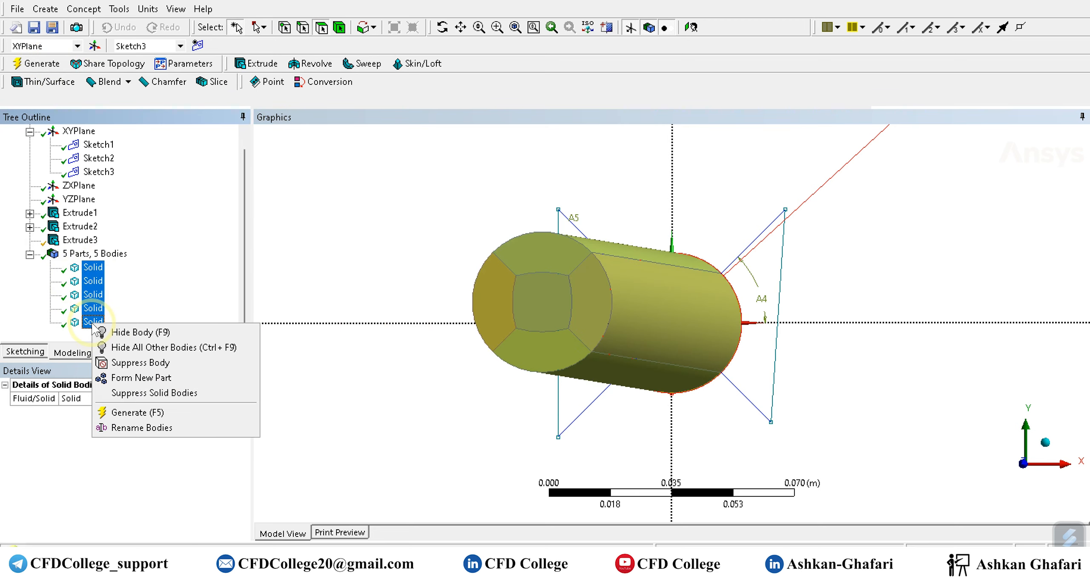
left_click(414, 277)
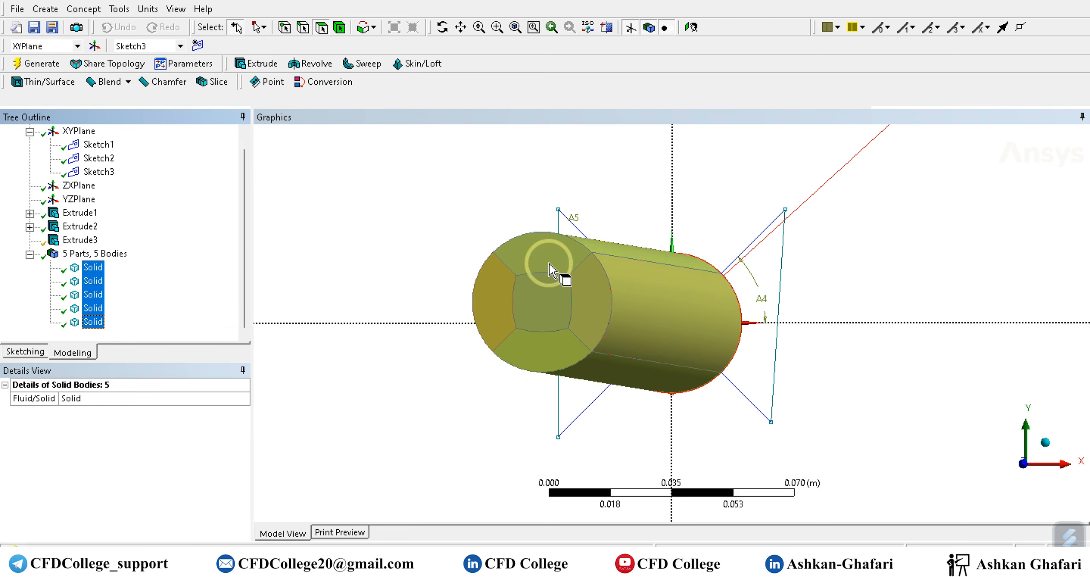
right_click(92, 301)
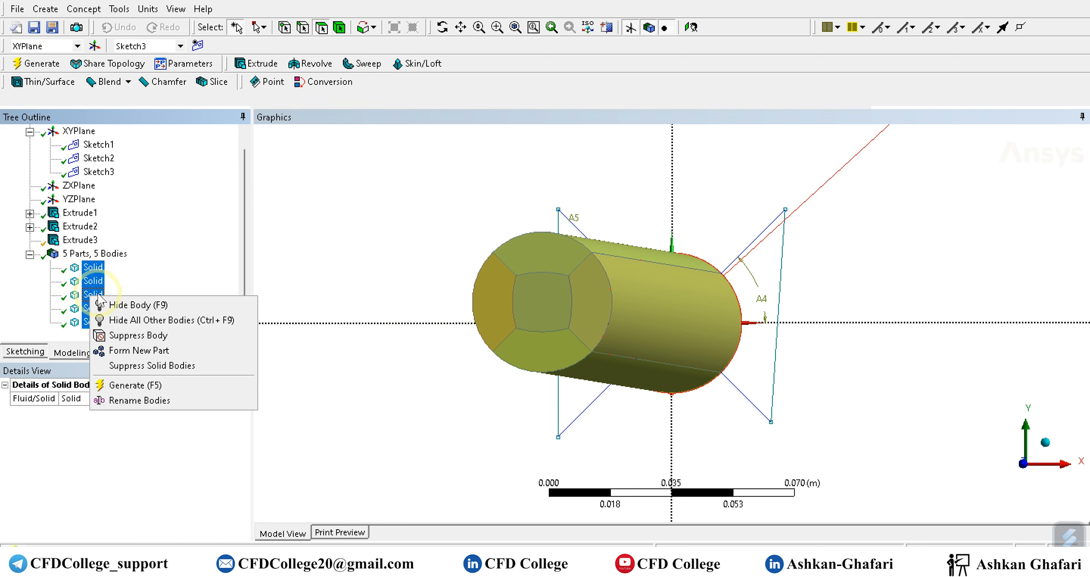
left_click(115, 356)
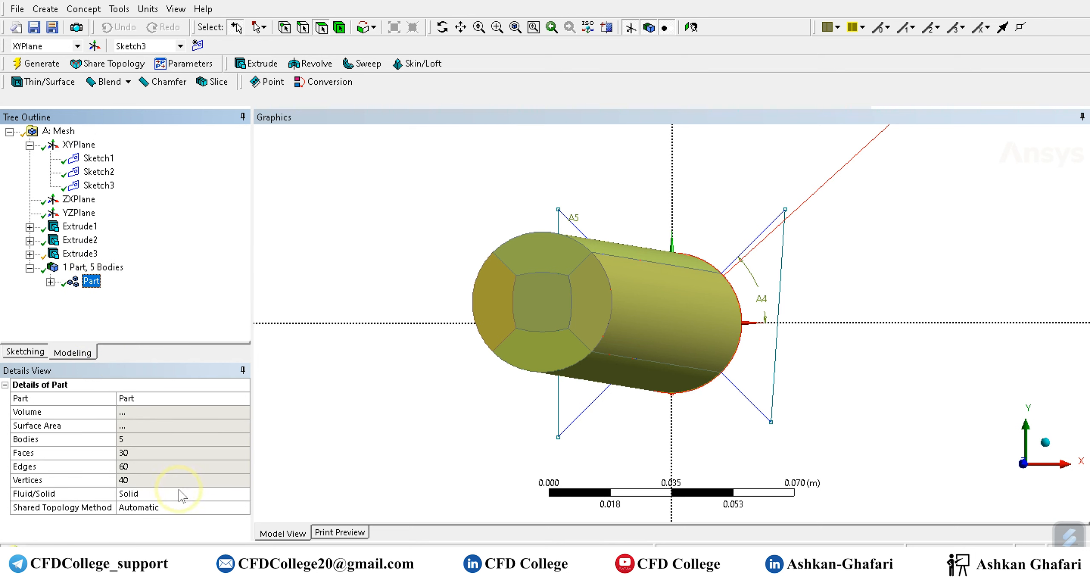
double_click(167, 495)
left_click(355, 422)
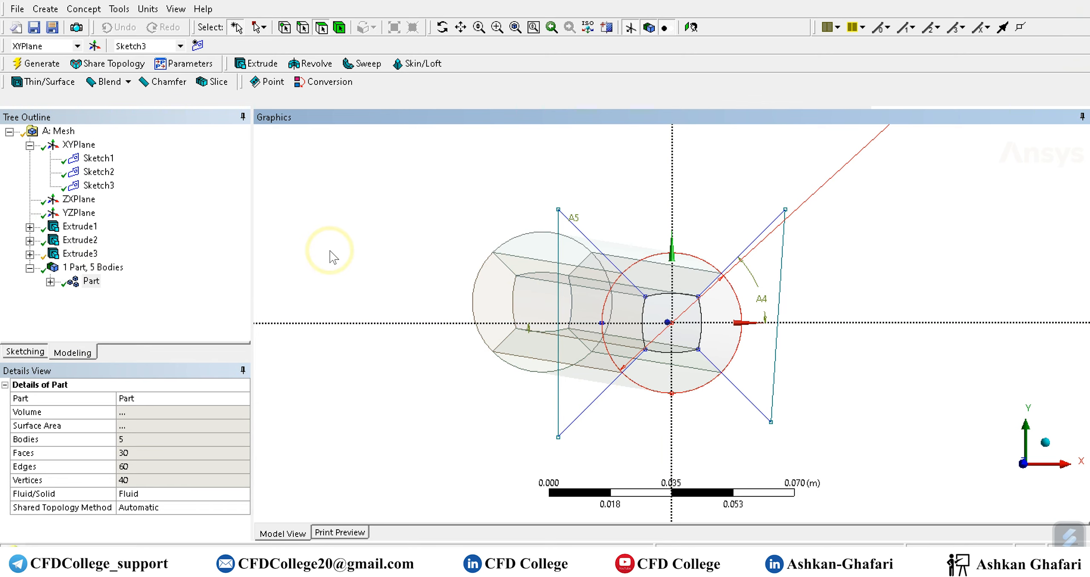
Open the geometry in Ansys Meshing and insert a mesh Method control scoped to all five bodies.
key("alt+Tab")
double_click(212, 103)
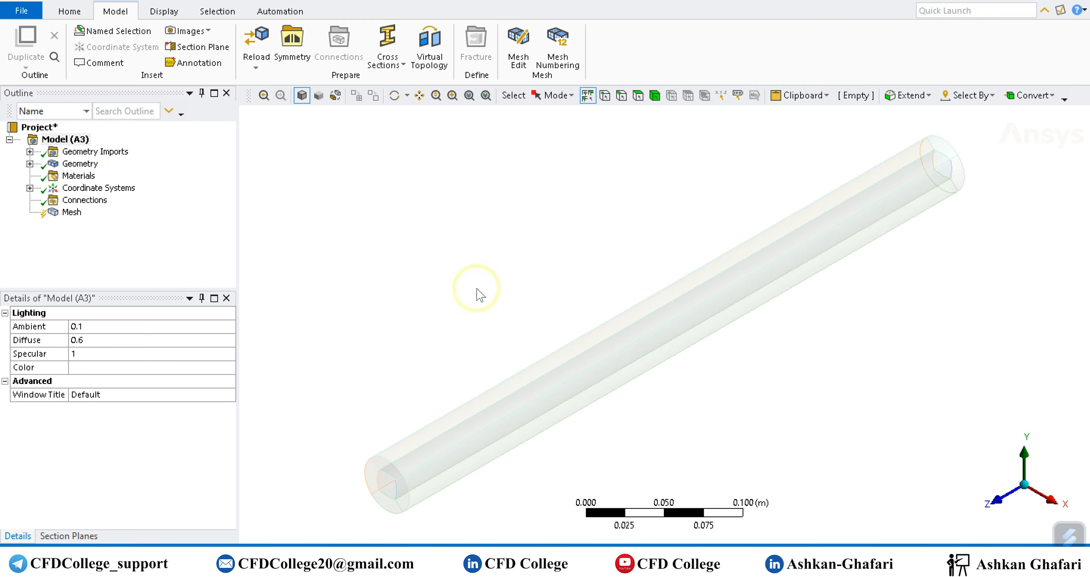
right_click(70, 213)
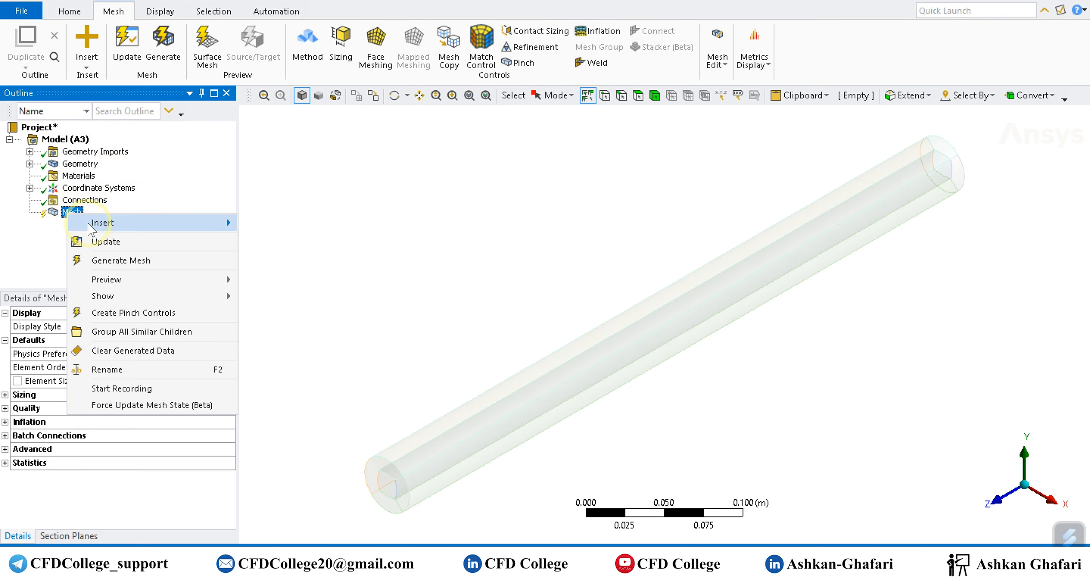
mouse_move(143, 225)
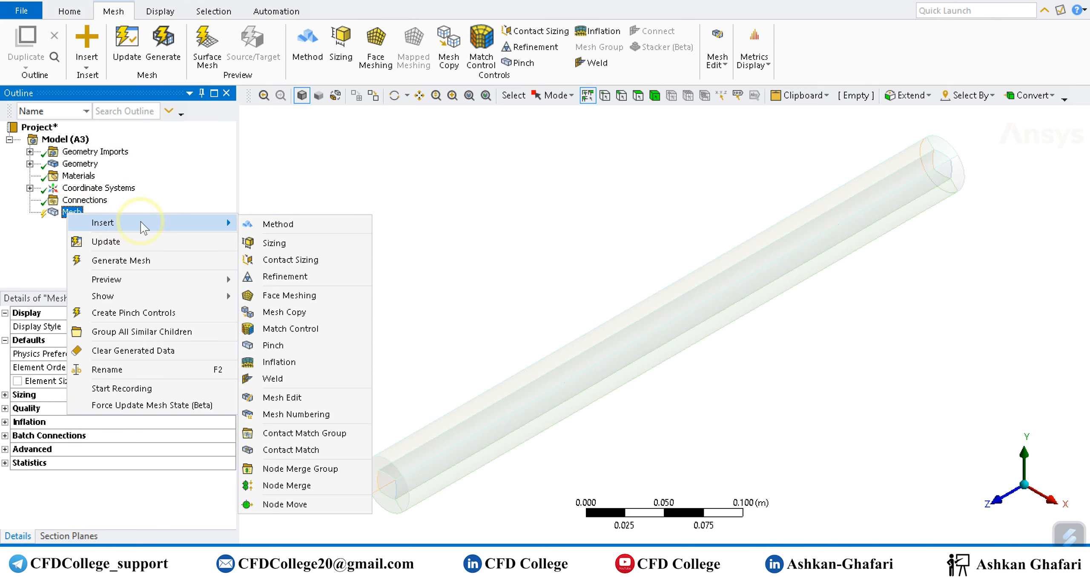
left_click(294, 221)
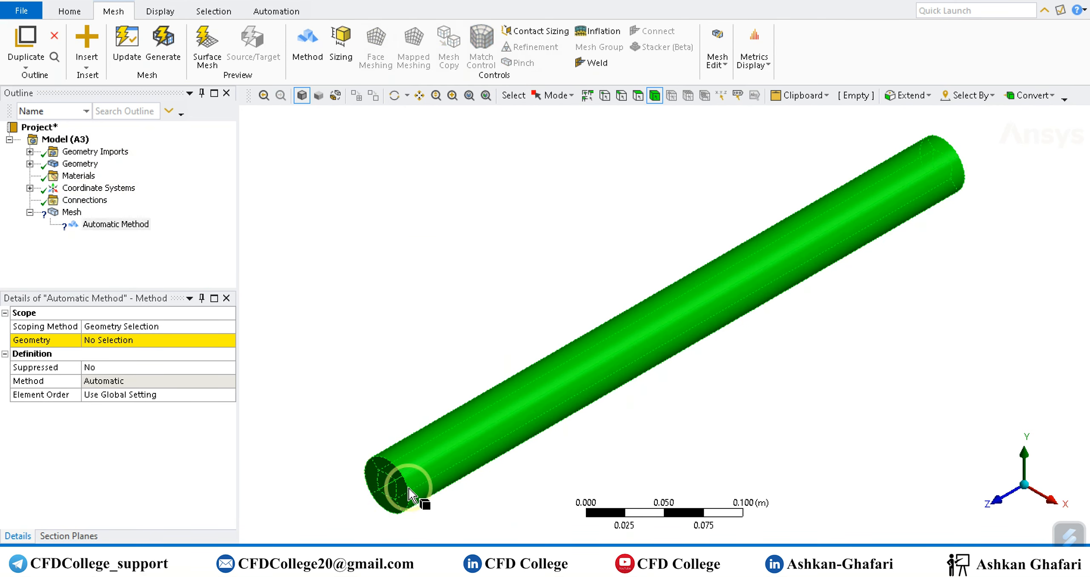
left_click(109, 339)
left_click(120, 340)
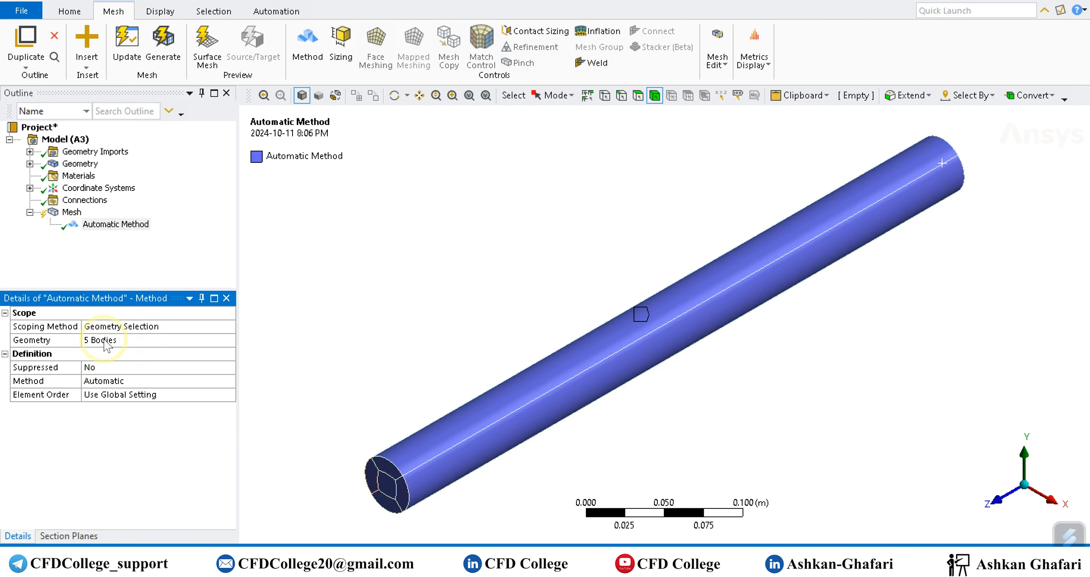
Change the mesh method to Sweep and set its source/target selection to Manual Source and Target.
left_click(110, 381)
left_click(228, 380)
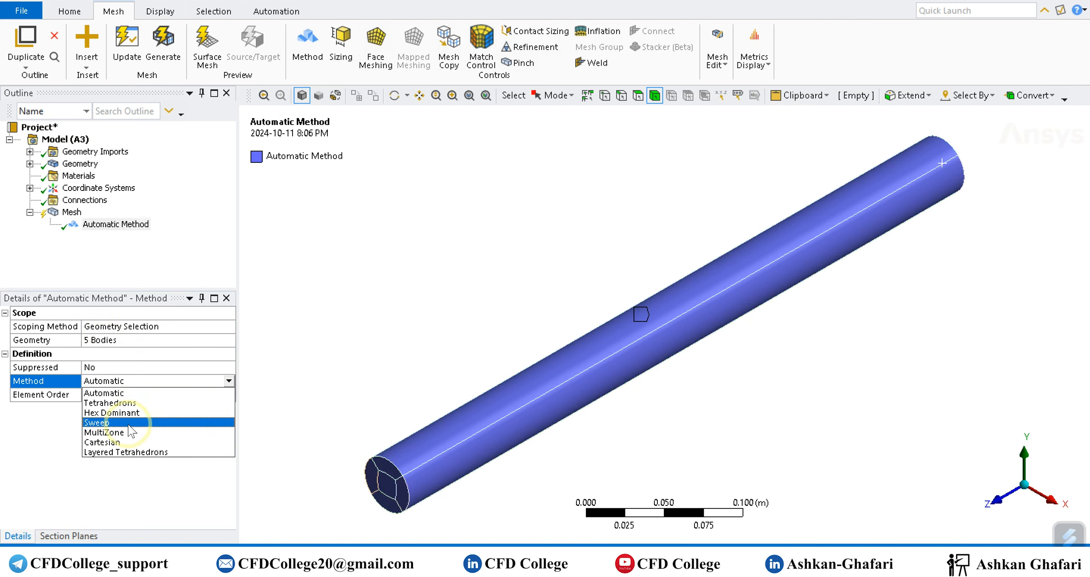
left_click(102, 422)
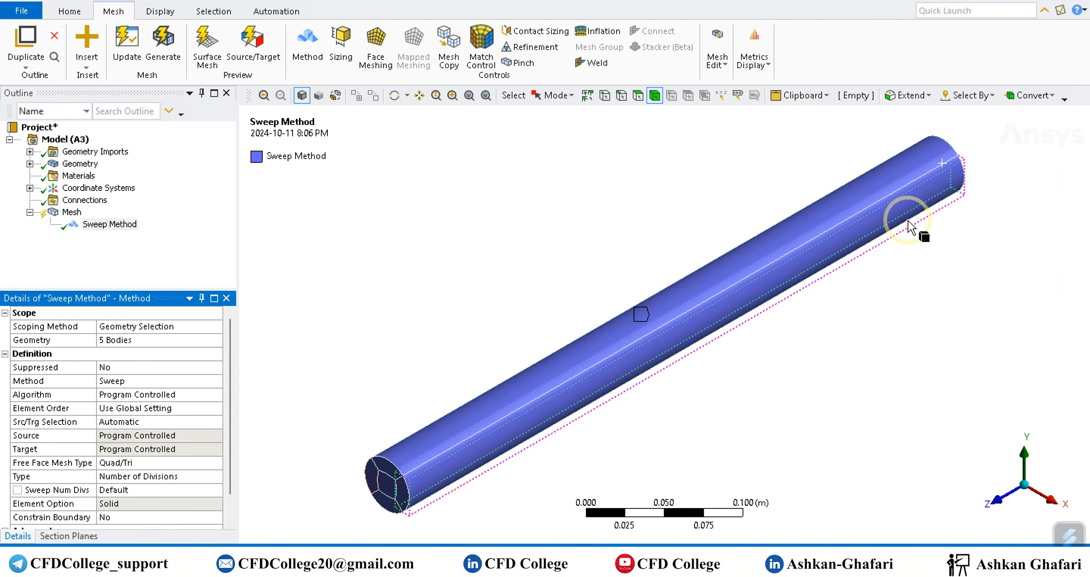
middle_click_drag(963, 216, 758, 320)
left_click(165, 421)
double_click(151, 423)
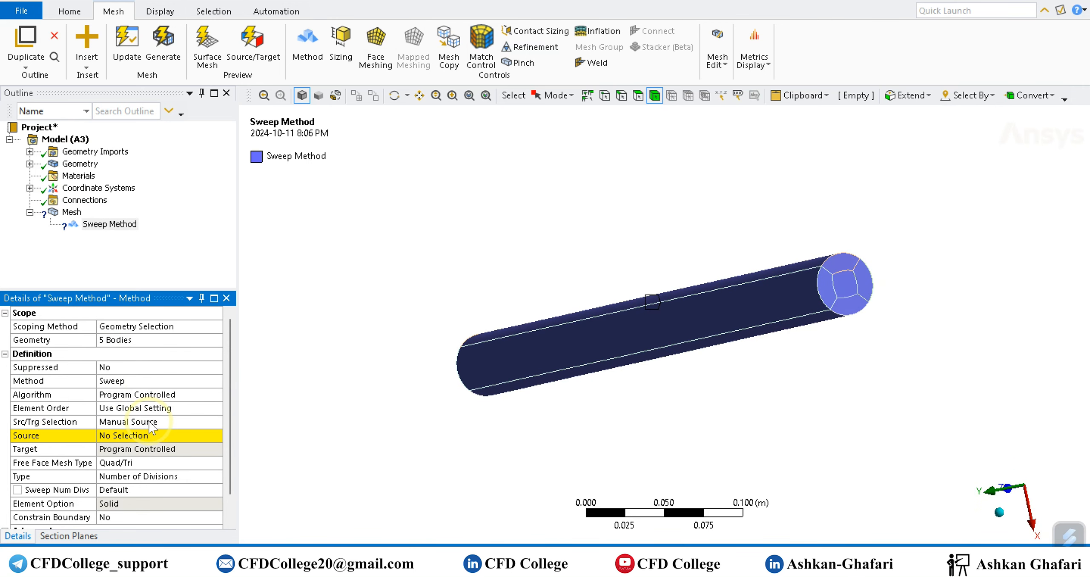
double_click(158, 424)
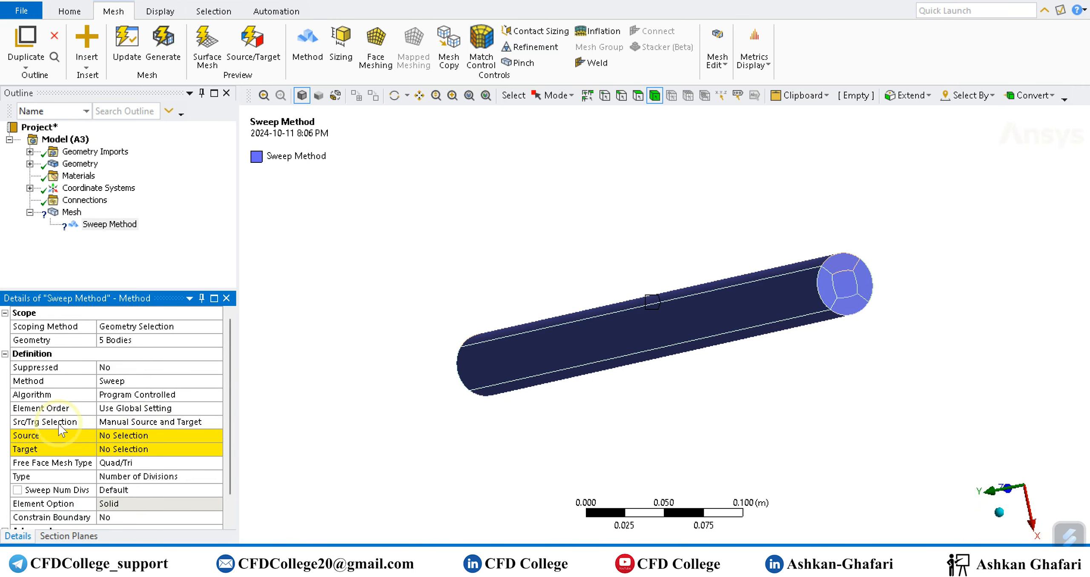
Assign the five faces at one cylinder end as the sweep source and the five faces at the opposite end as the target.
left_click(117, 435)
left_click(841, 276)
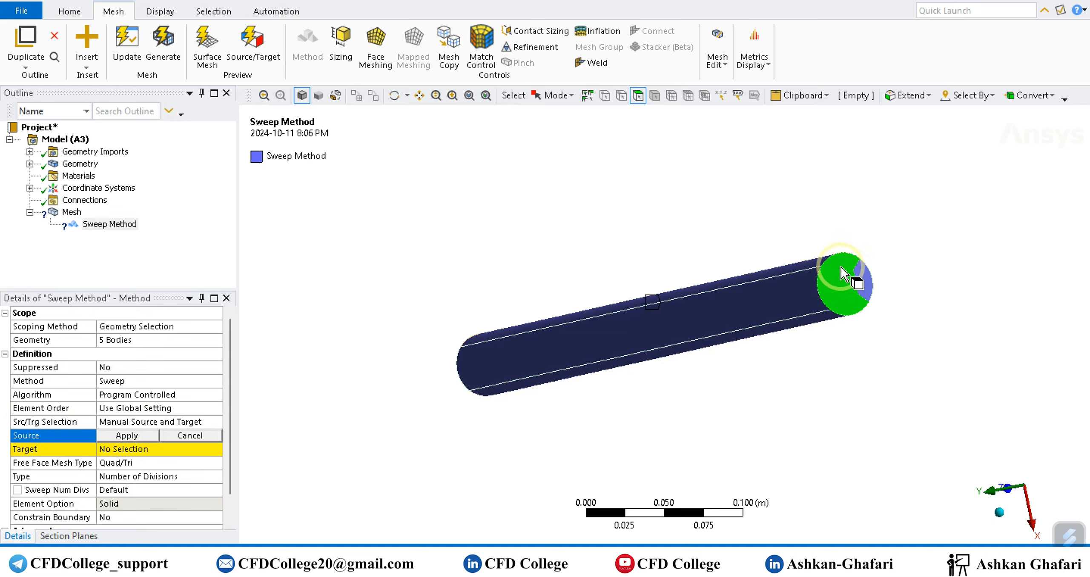
left_click(128, 435)
middle_click_drag(428, 470, 670, 315)
left_click(124, 449)
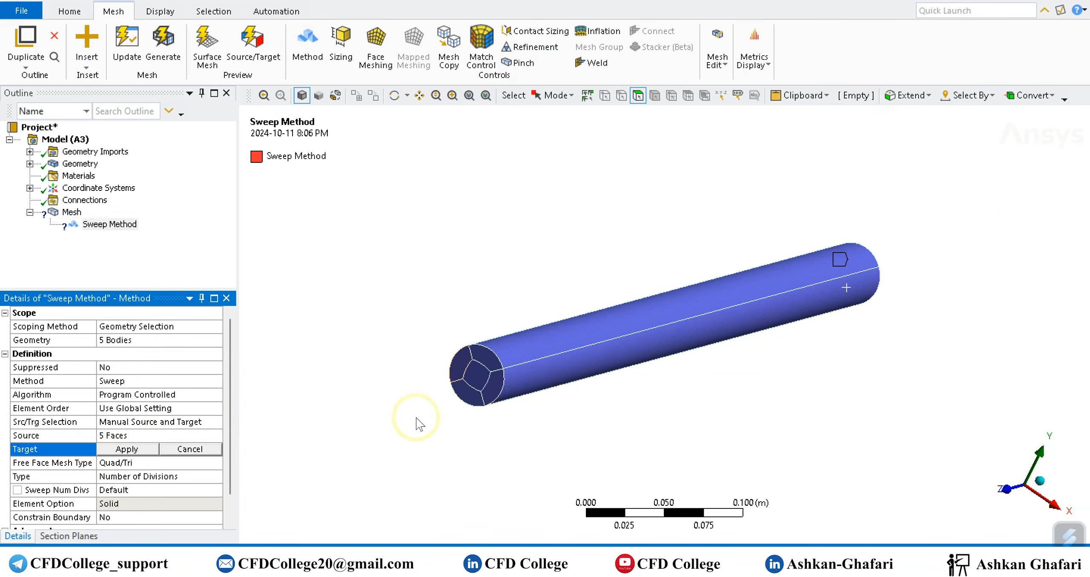
left_click(494, 398)
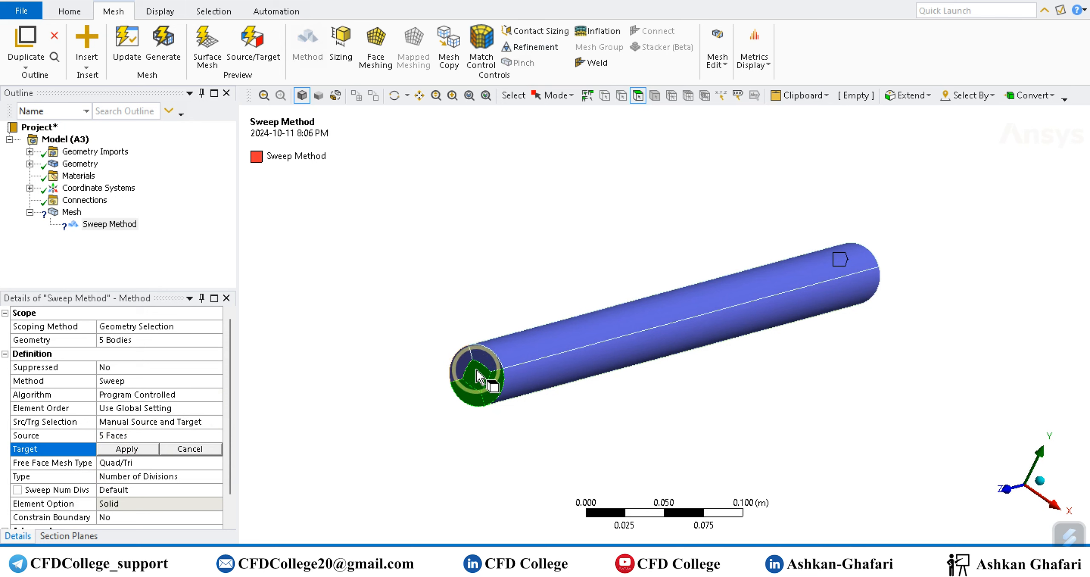
left_click(146, 449)
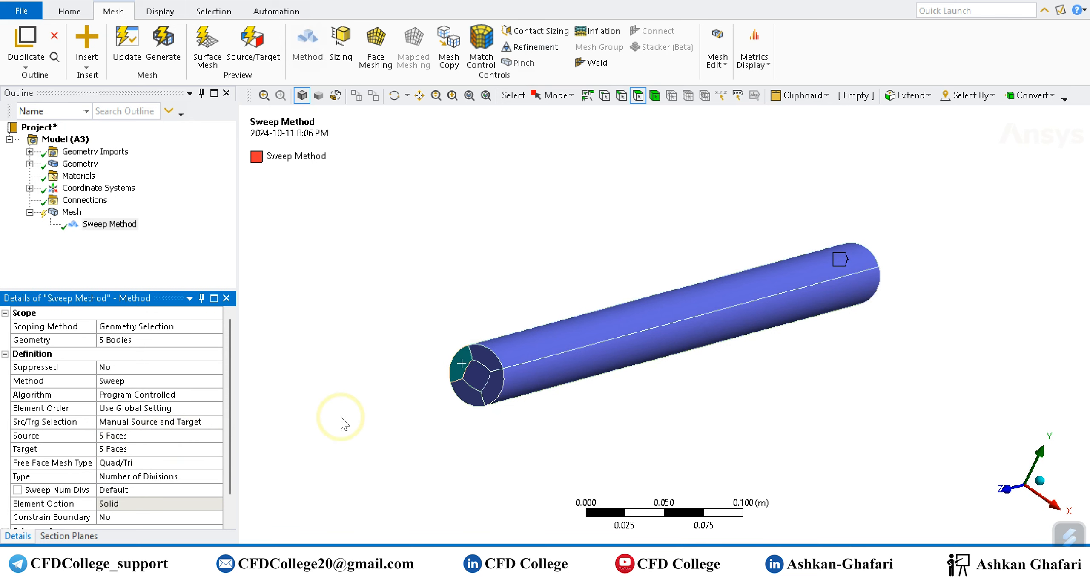
Insert a Face Meshing control on the mesh and scope it to all faces of the sliced cylinder.
right_click(69, 212)
mouse_move(232, 218)
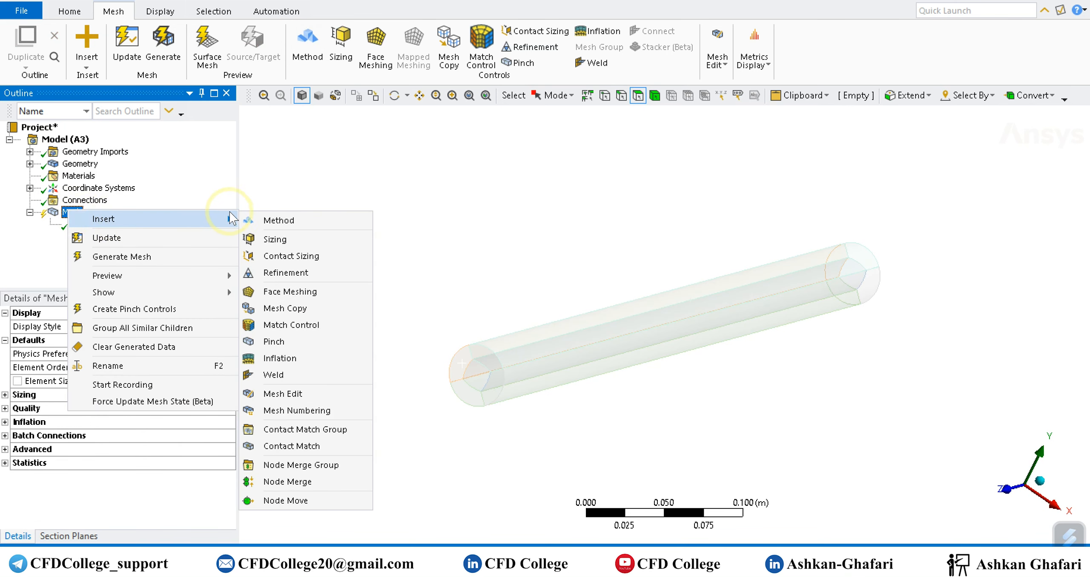
left_click(288, 294)
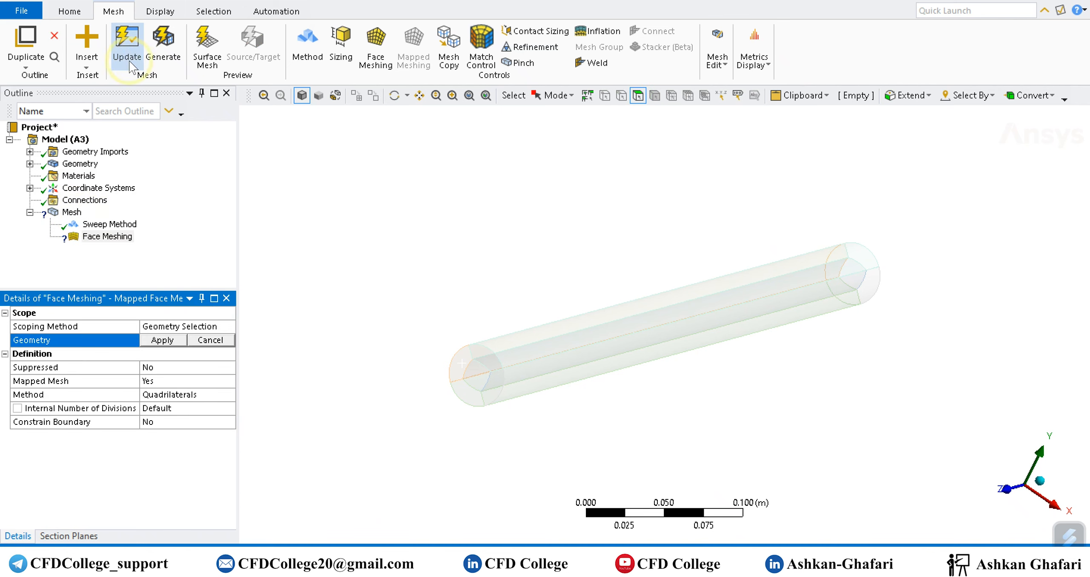
left_click(546, 100)
left_click(564, 128)
left_click_drag(420, 445, 915, 190)
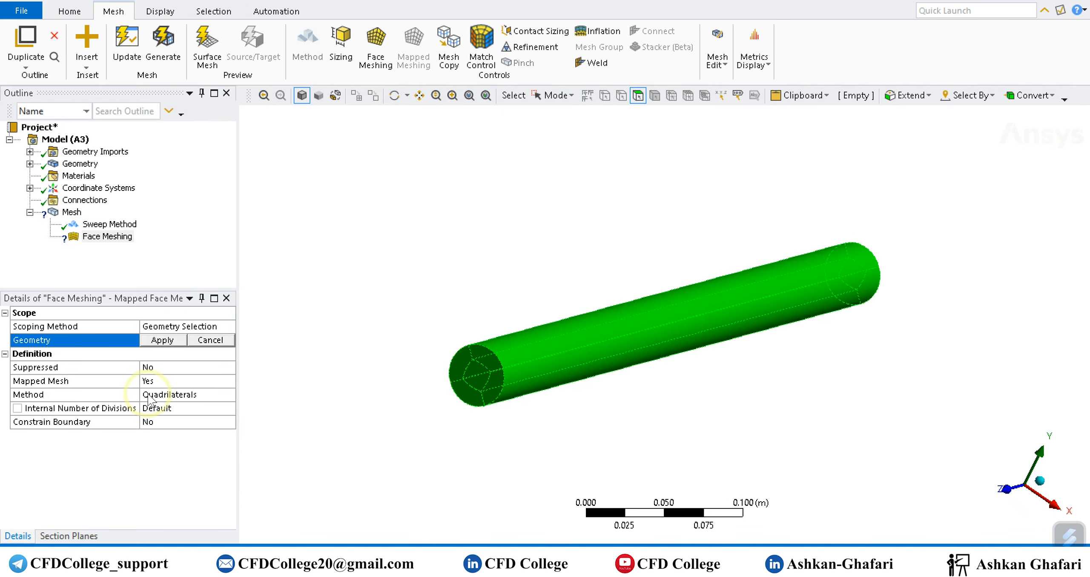
left_click(162, 339)
Insert a Sizing control scoped to the eight lengthwise edges of the cylinder and its core.
right_click(73, 212)
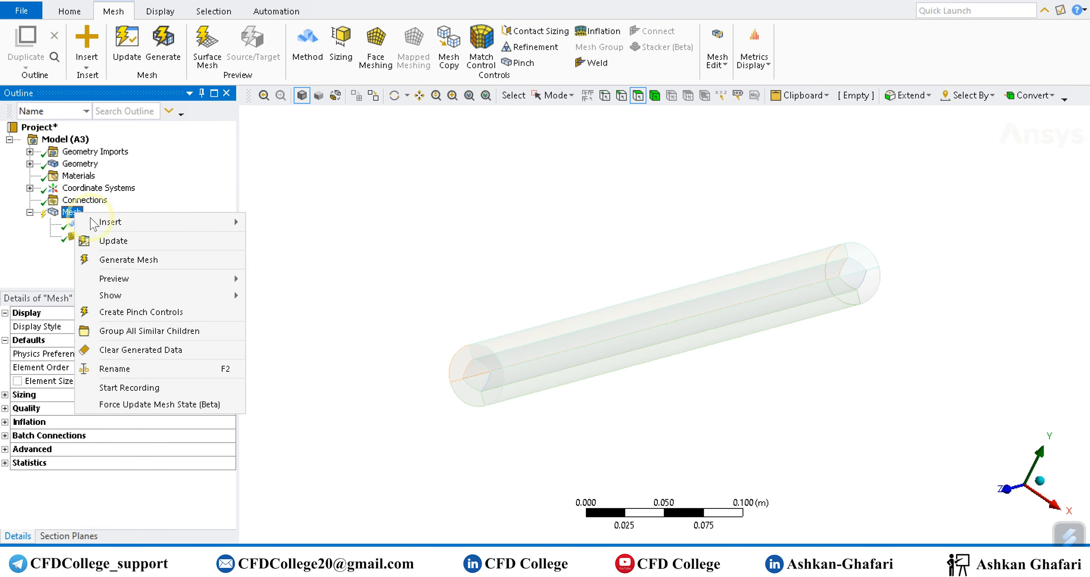
mouse_move(93, 224)
left_click(283, 244)
left_click(558, 100)
left_click(573, 112)
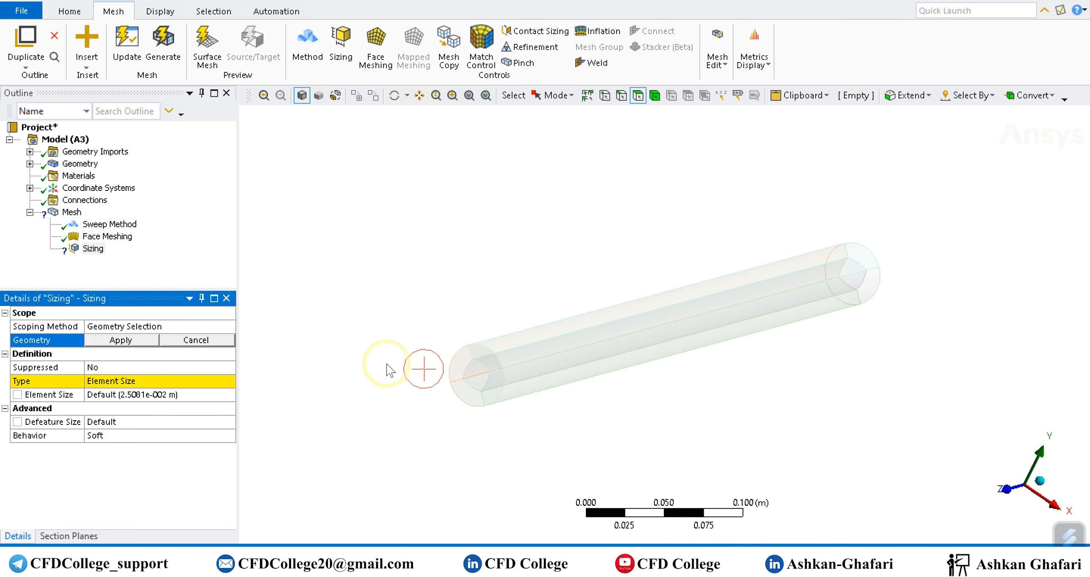
left_click(622, 97)
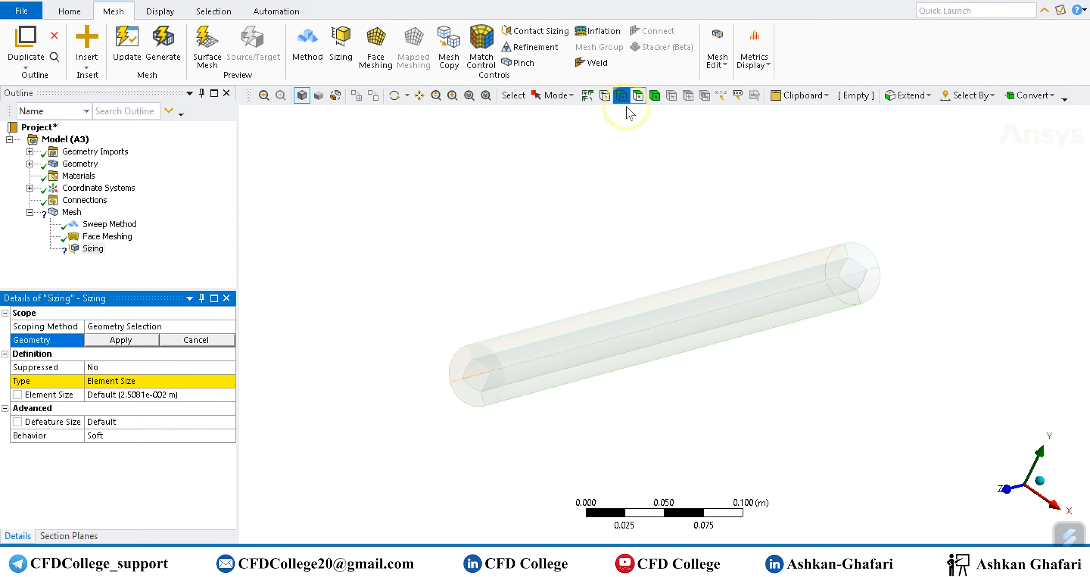
mouse_move(603, 387)
left_mouse_down()
mouse_move(557, 317)
mouse_move(556, 389)
left_mouse_up()
middle_click_drag(607, 388, 586, 374)
left_click(529, 323, "ctrl")
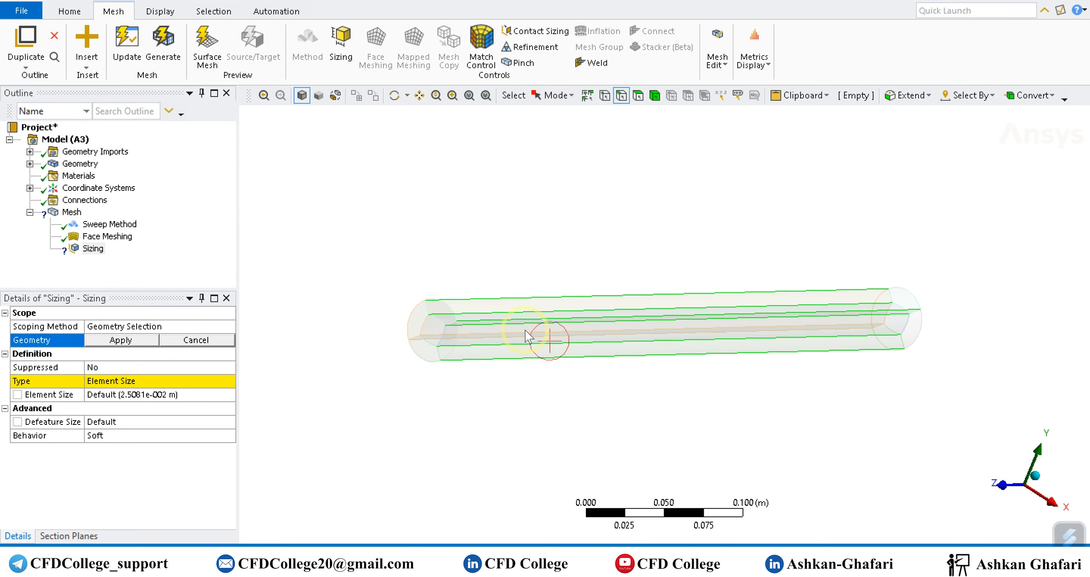
left_click(523, 332, "ctrl")
scroll(515, 349, "up", 3)
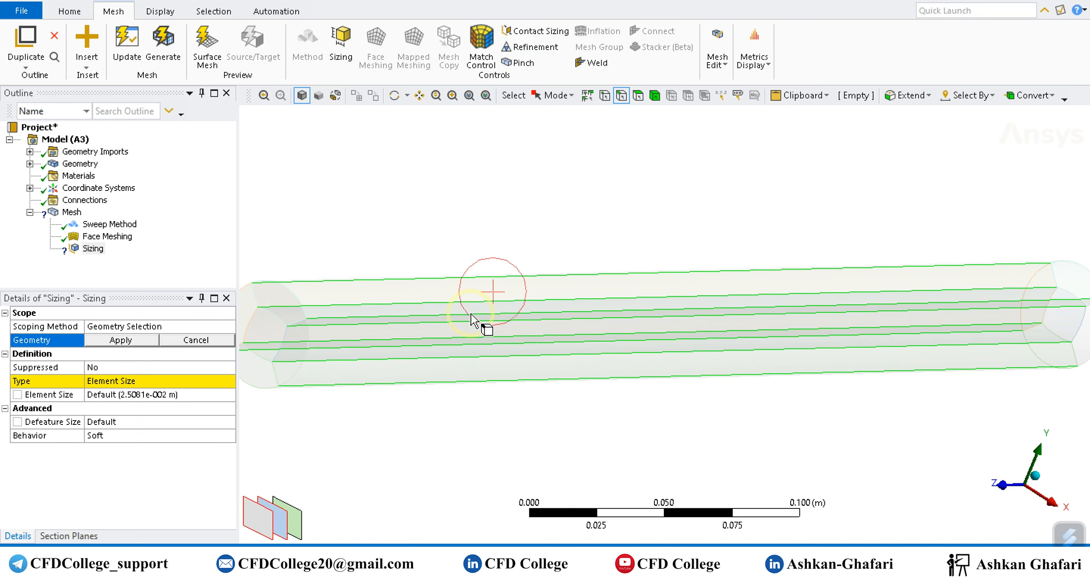
left_click(392, 389, "ctrl")
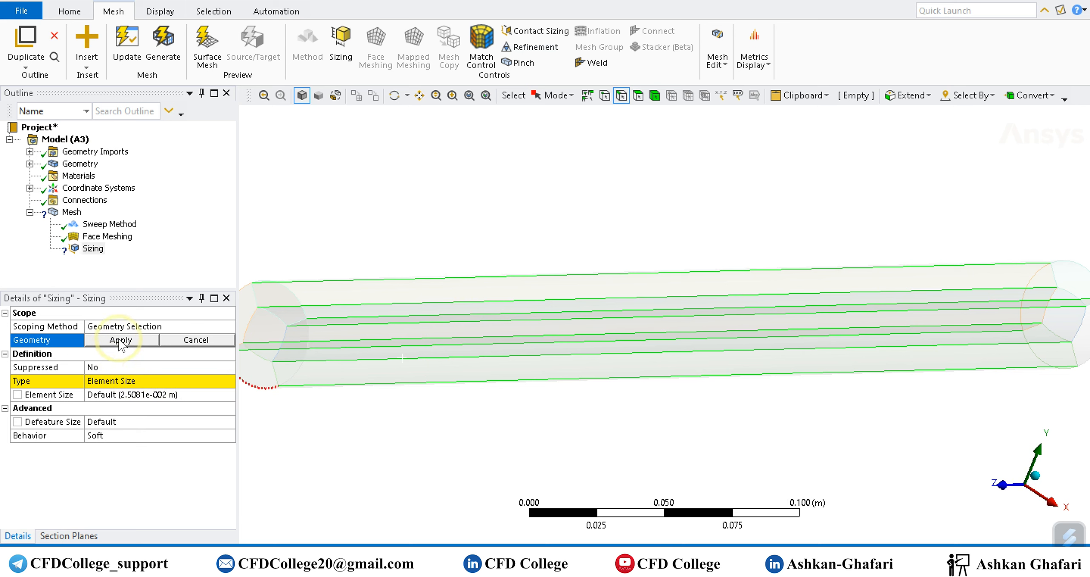
left_click(121, 341)
Define the lengthwise edge sizing by Number of Divisions with 100 divisions and Hard behavior.
double_click(117, 381)
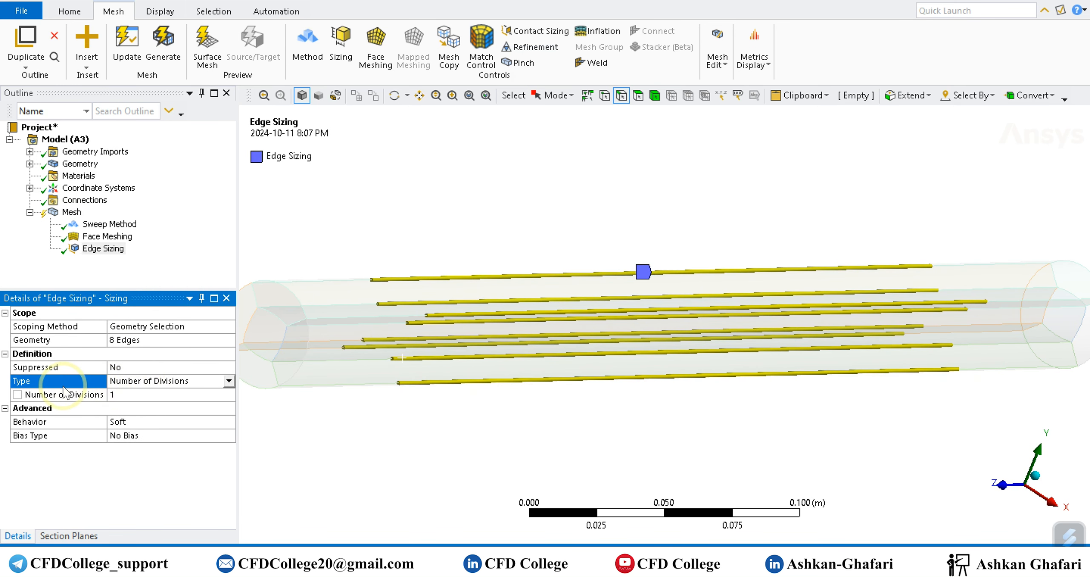
left_click(131, 394)
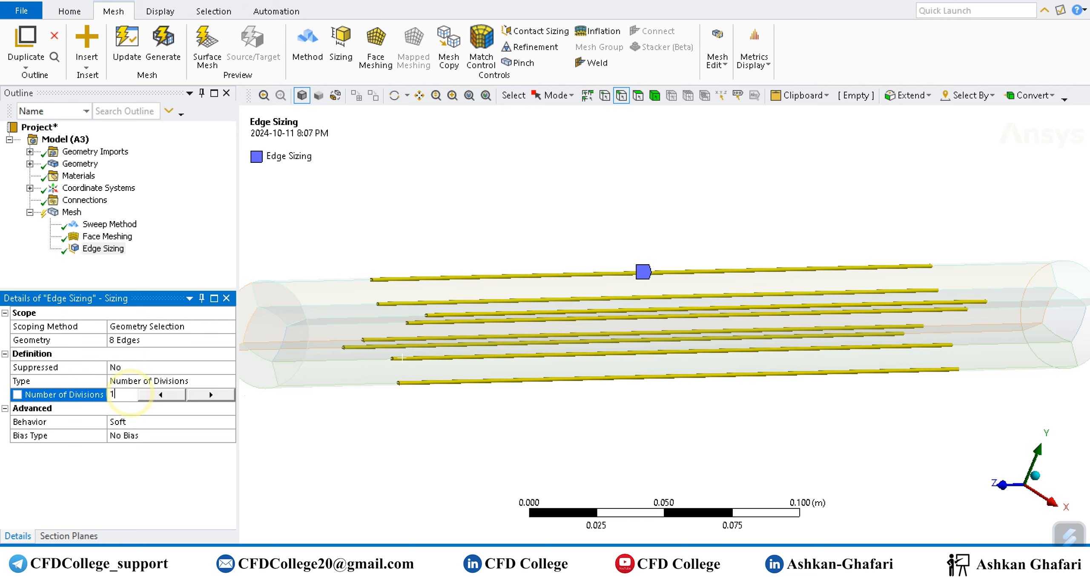
type("100")
key("Return")
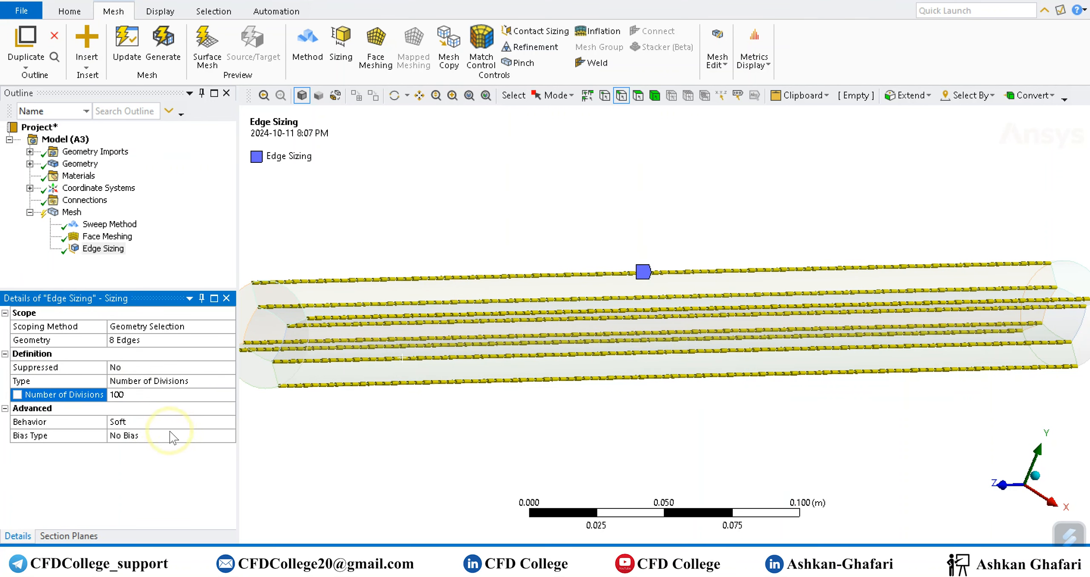
left_click(161, 422)
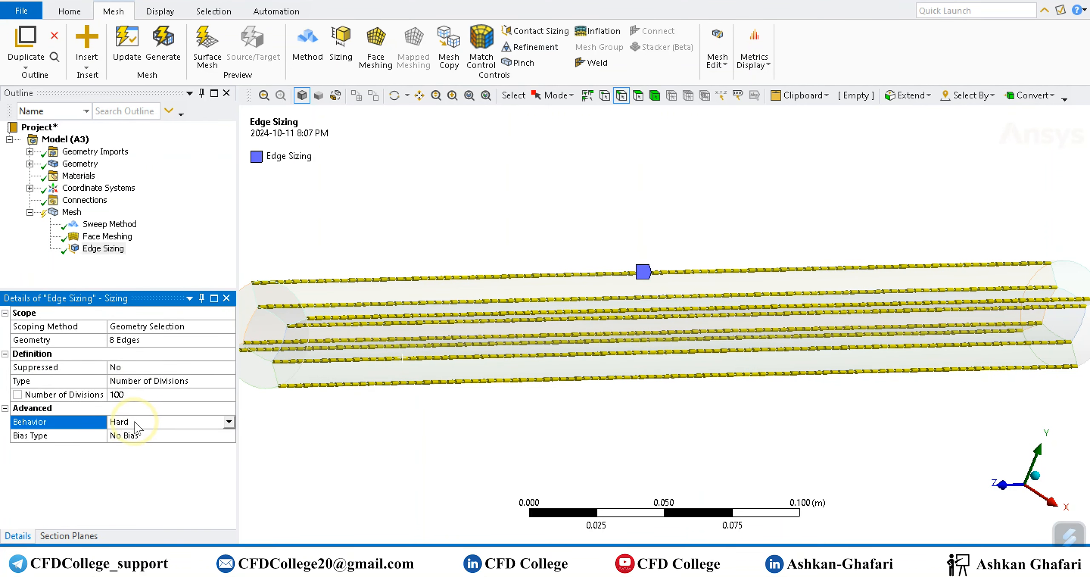
Insert a second Sizing control scoped to the four circular arcs and four curved-square edges on one end face.
scroll(389, 433, "down", 4)
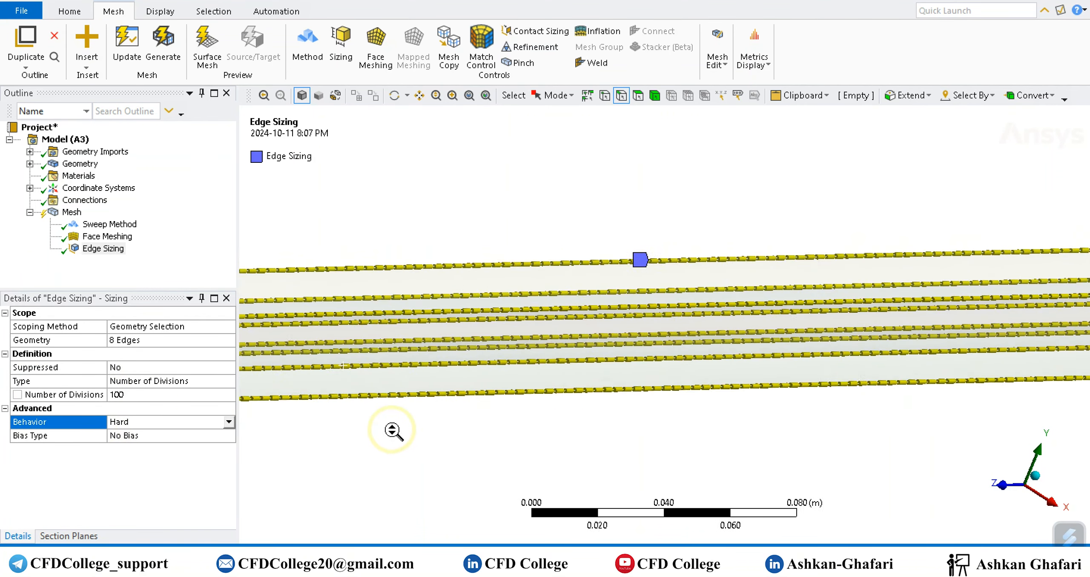
right_click(72, 212)
mouse_move(114, 217)
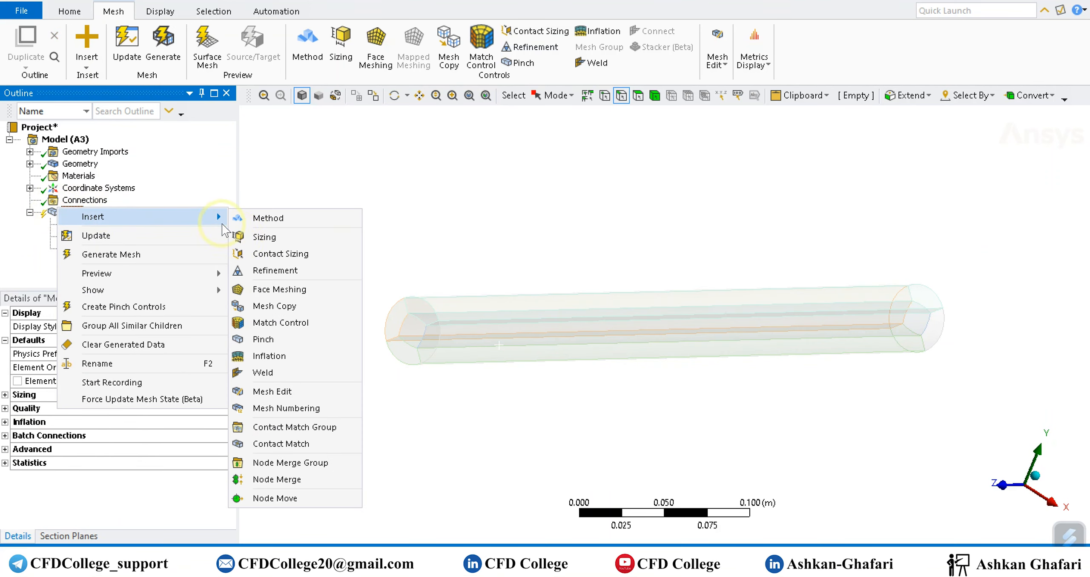
left_click(293, 239)
middle_click_drag(881, 367, 851, 339)
scroll(807, 359, "up", 4)
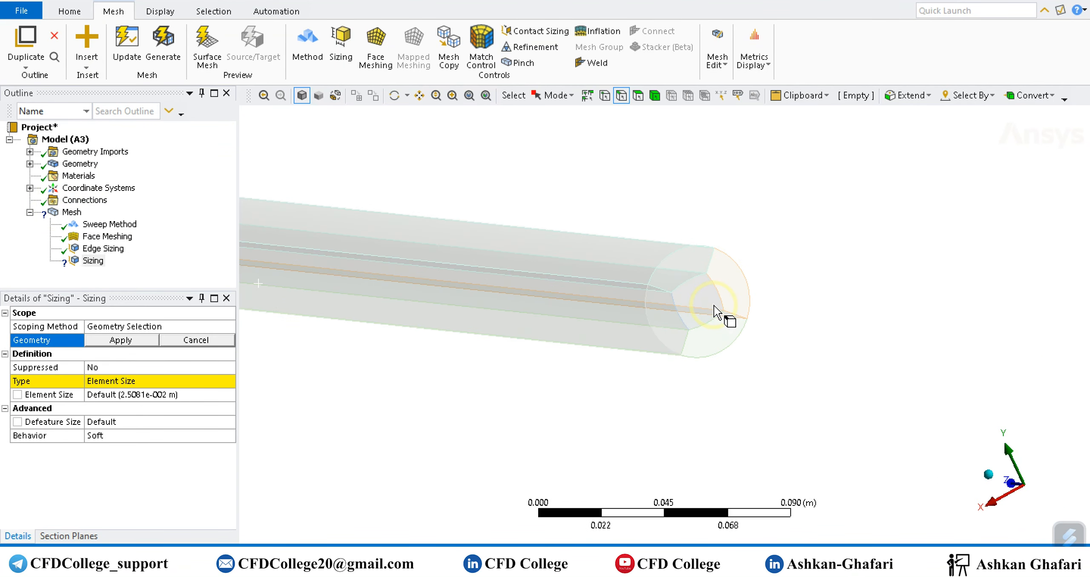
left_click(596, 237)
left_click(642, 336, "ctrl")
left_click(676, 384, "ctrl")
left_click(574, 367, "ctrl")
left_click(608, 332, "ctrl")
left_click(672, 298, "ctrl")
left_click(723, 276, "ctrl")
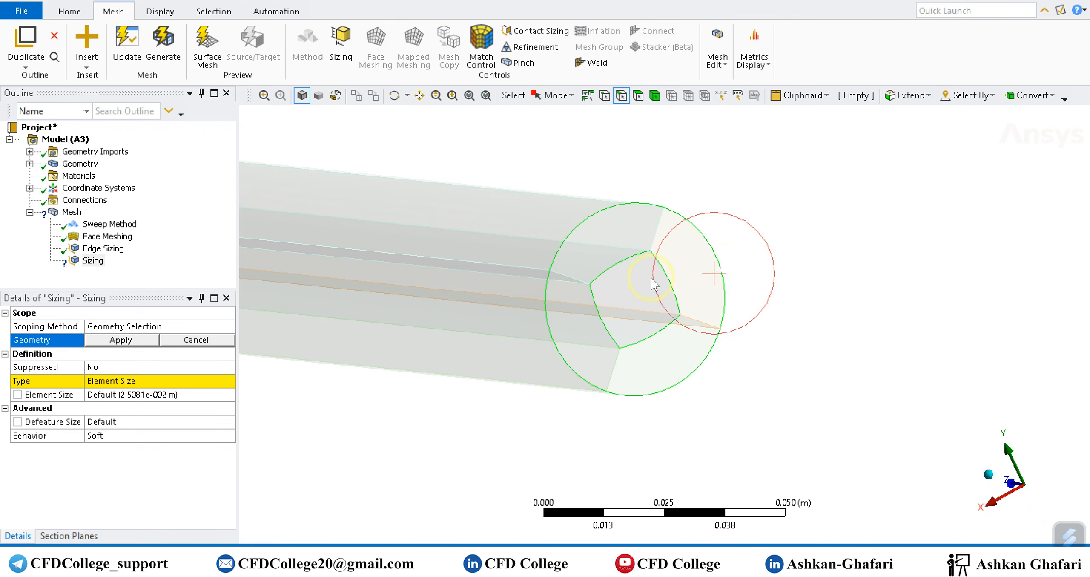
left_click(138, 343)
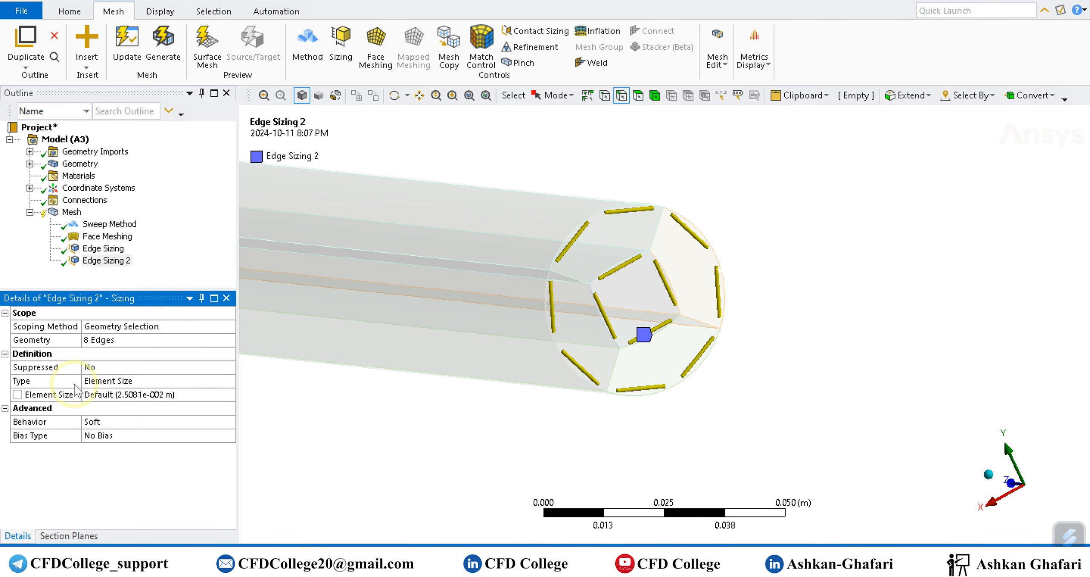
Define the arc and curved-square edge sizing by Number of Divisions with 25 divisions and Hard behavior.
left_click(109, 383)
left_click(115, 394)
left_click(119, 396)
type("25")
double_click(116, 421)
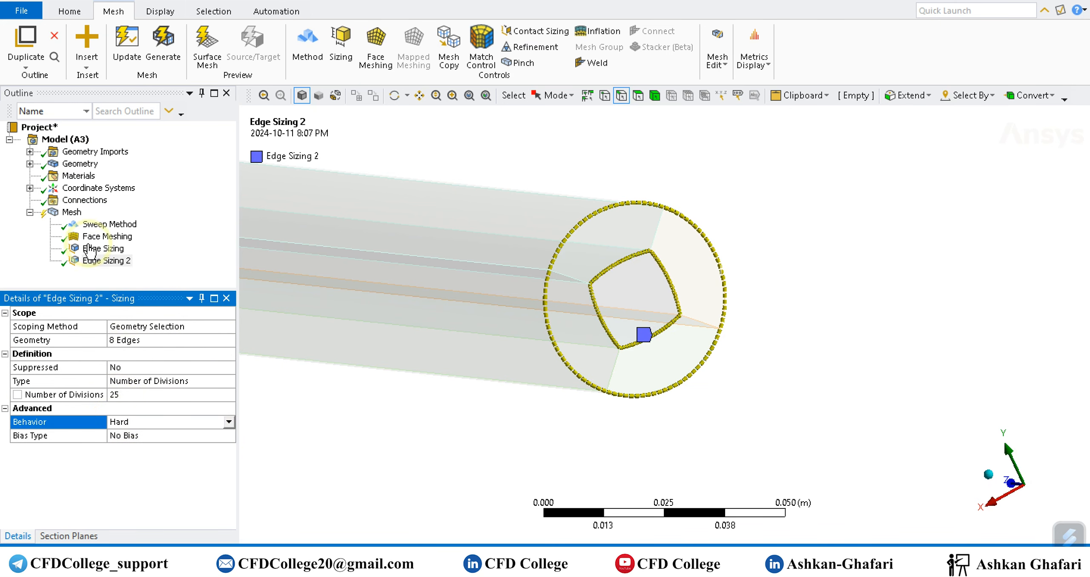
Insert a third Sizing control scoped to the four diagonal edges between the core and the outer circle on the end face.
right_click(70, 212)
mouse_move(98, 222)
left_click(256, 241)
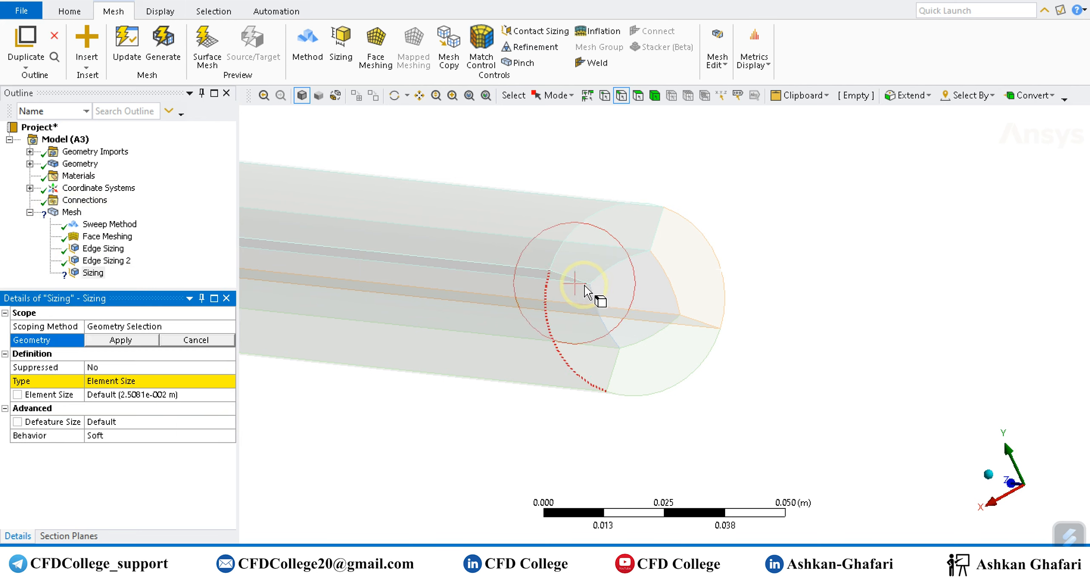
left_click(570, 277)
left_click(657, 230, "ctrl")
left_click(704, 324, "ctrl")
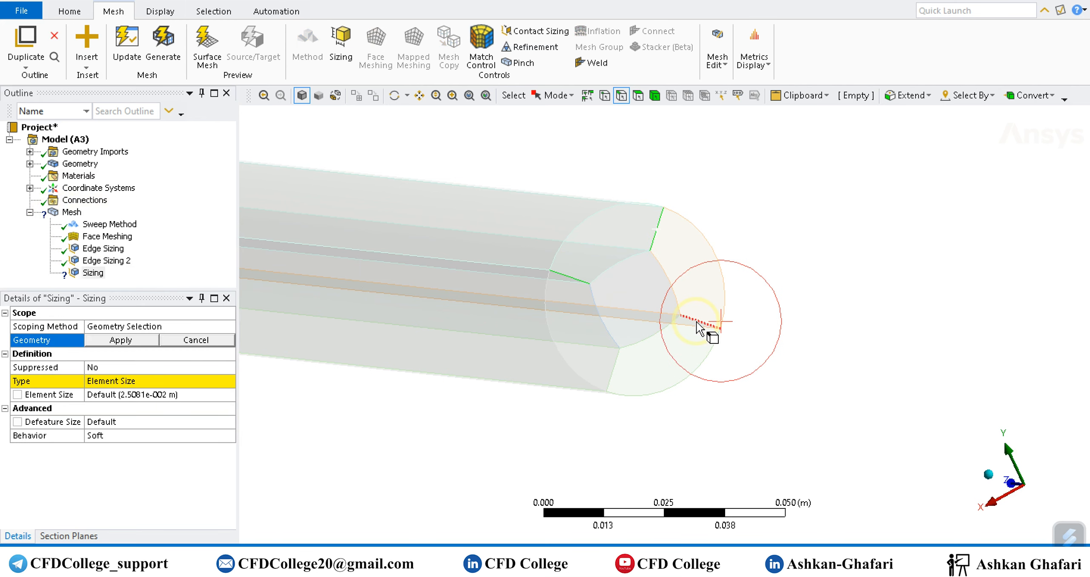
left_click(613, 374, "ctrl")
left_click(121, 340)
Define the diagonal edge sizing by Number of Divisions with 15 divisions and Hard behavior.
left_click(130, 380)
left_click(124, 395)
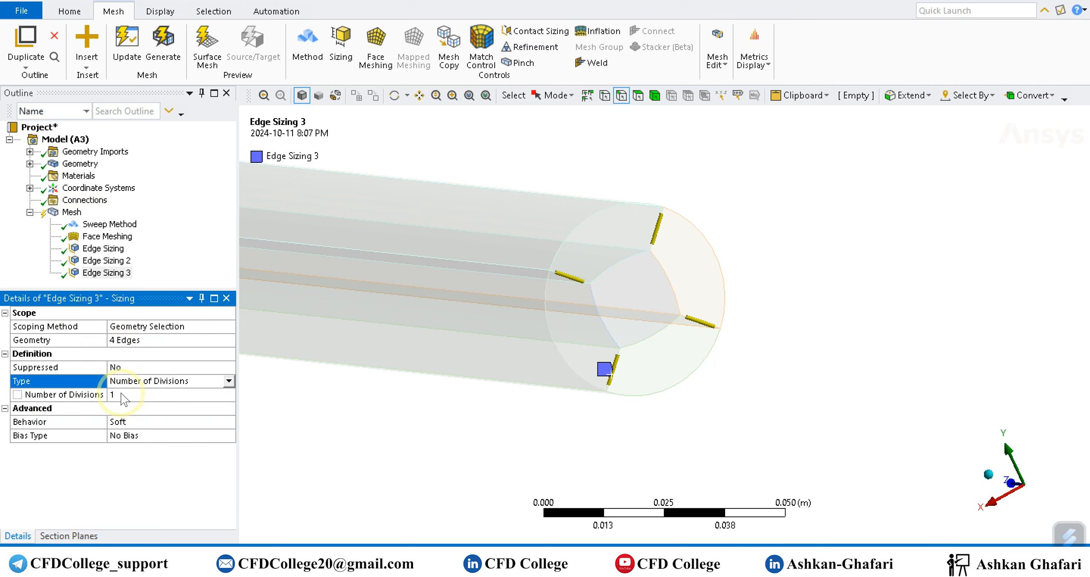
left_click(124, 395)
type("15")
key("Return")
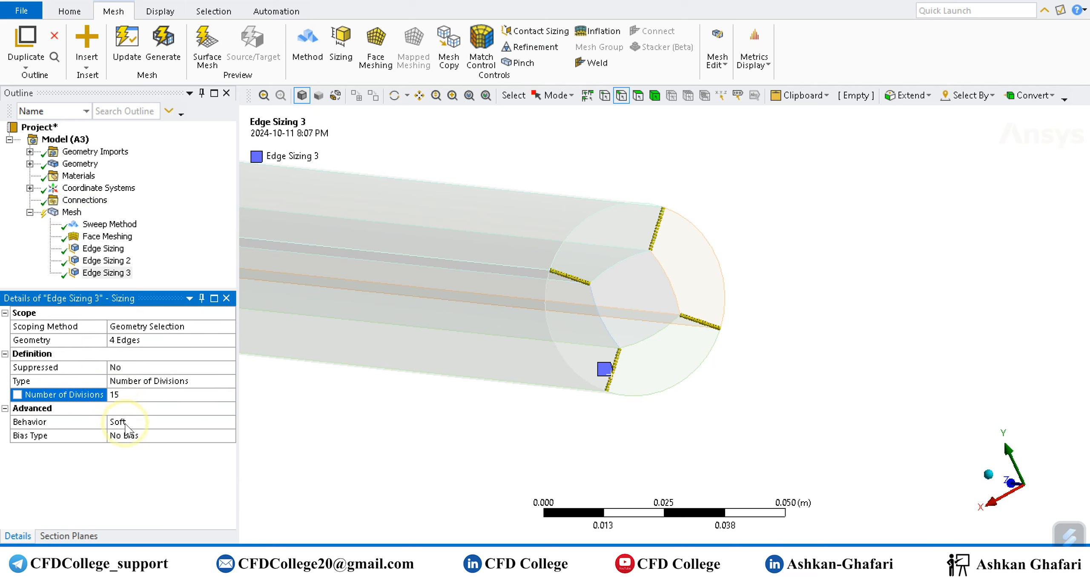
double_click(126, 422)
Generate the mesh and inspect its cells on the cylinder's end face and outer wall.
left_click(146, 51)
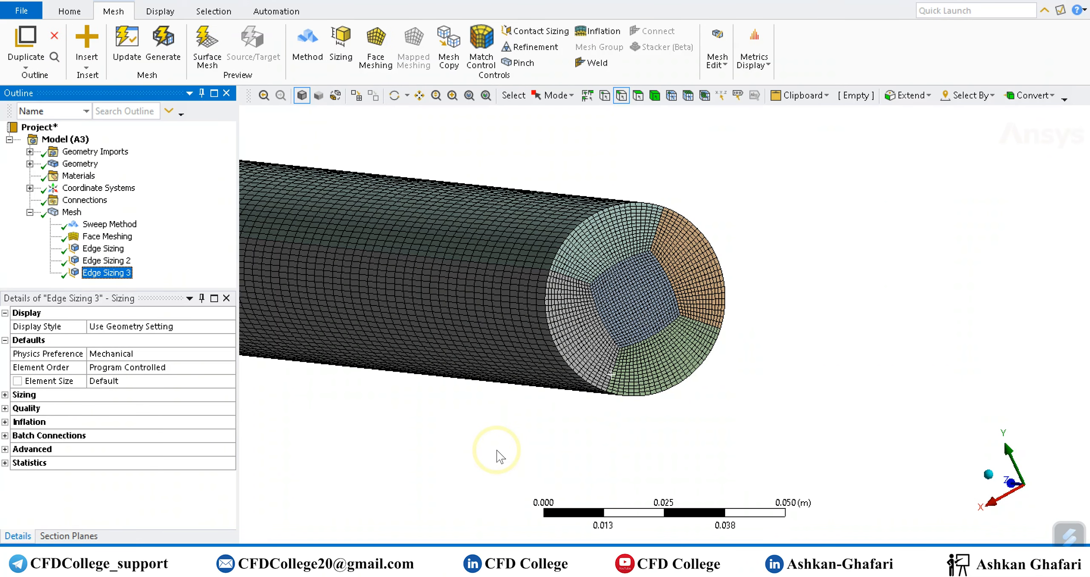
left_click(989, 477)
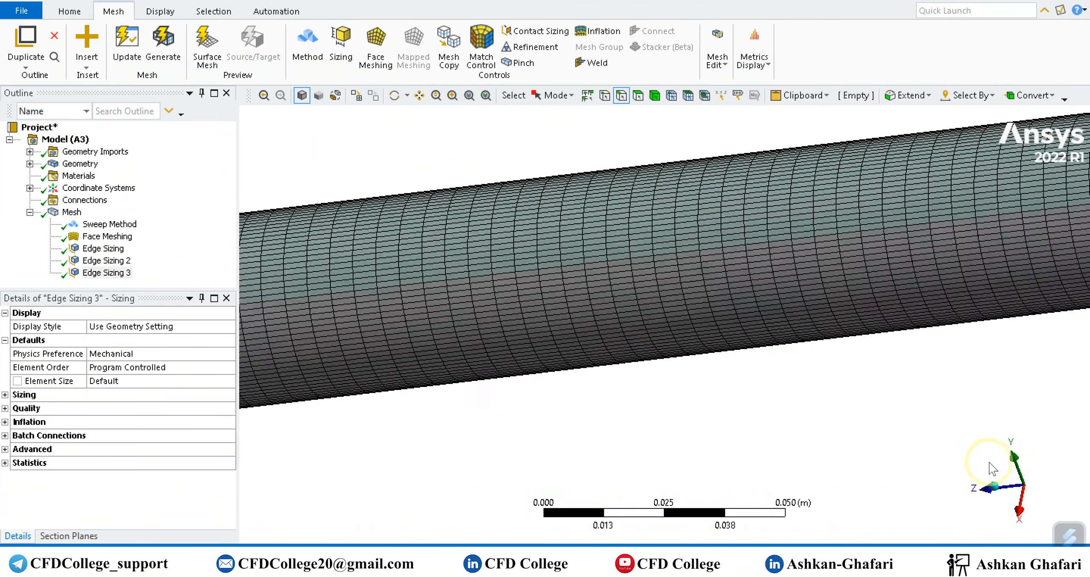
middle_click_drag(869, 370, 943, 336)
scroll(412, 389, "up", 2)
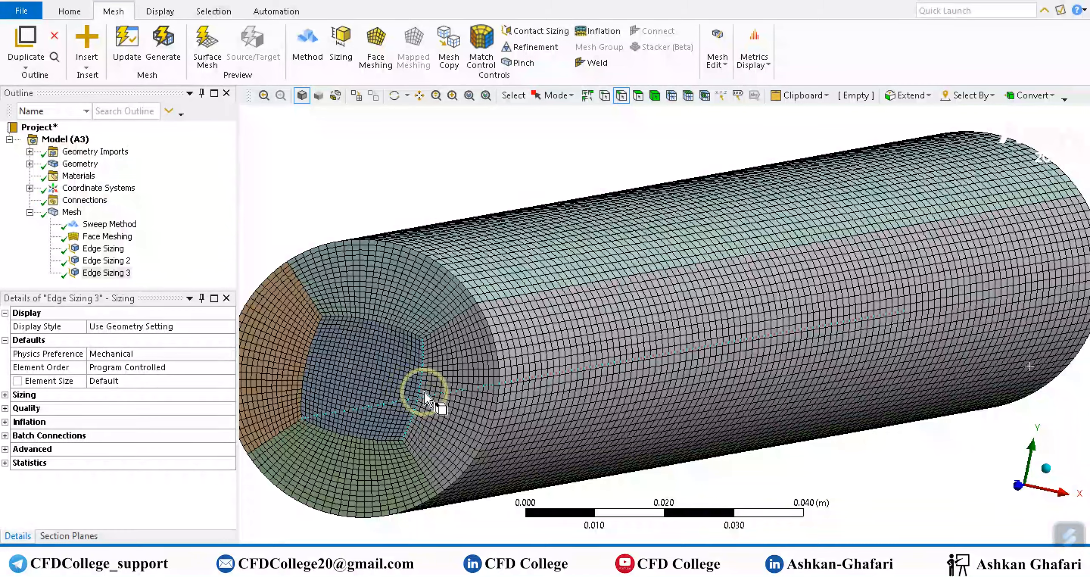
scroll(598, 356, "down", 4)
scroll(601, 356, "down", 3)
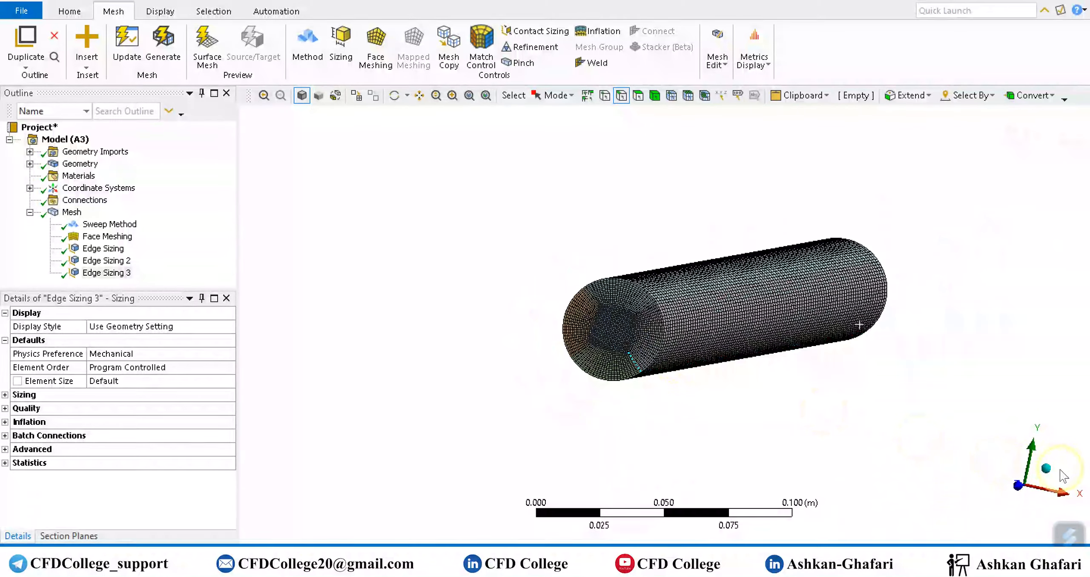
Cut the cylinder crosswise with a section plane drawn in the side view along X, and examine the internal mesh at the cut.
left_click(1059, 493)
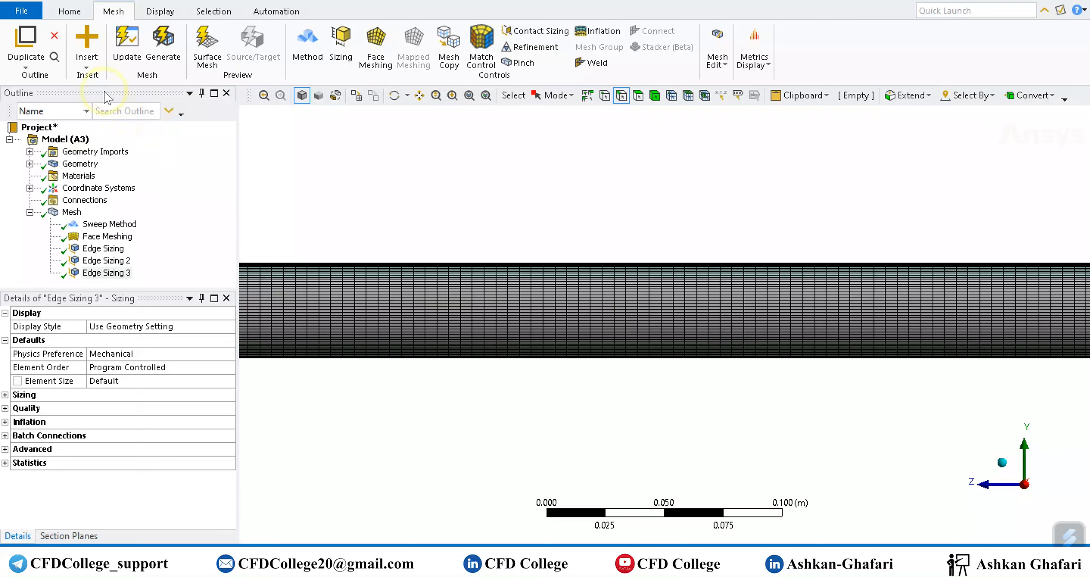
left_click(82, 14)
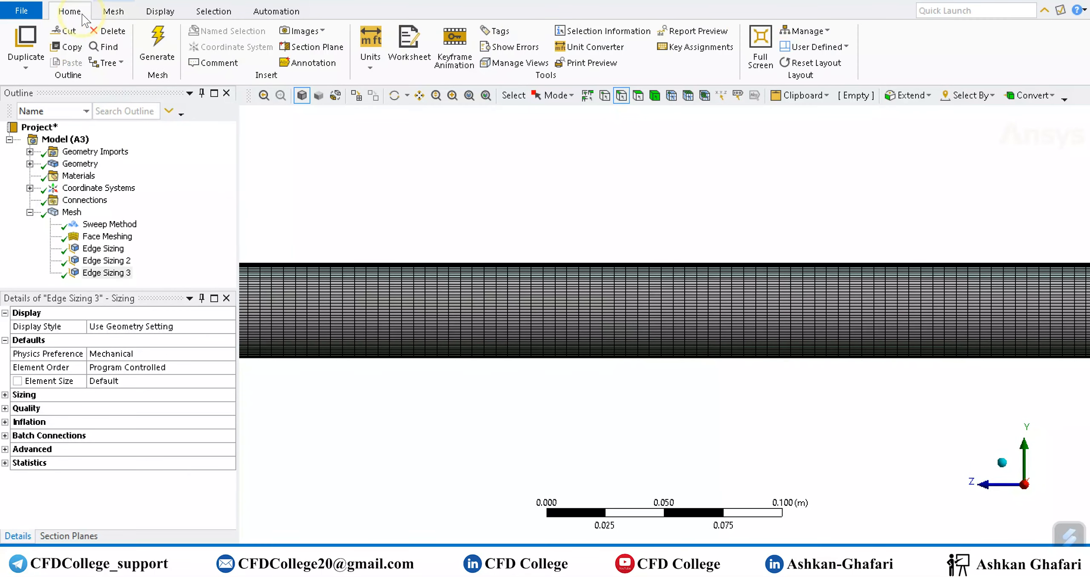
left_click(313, 46)
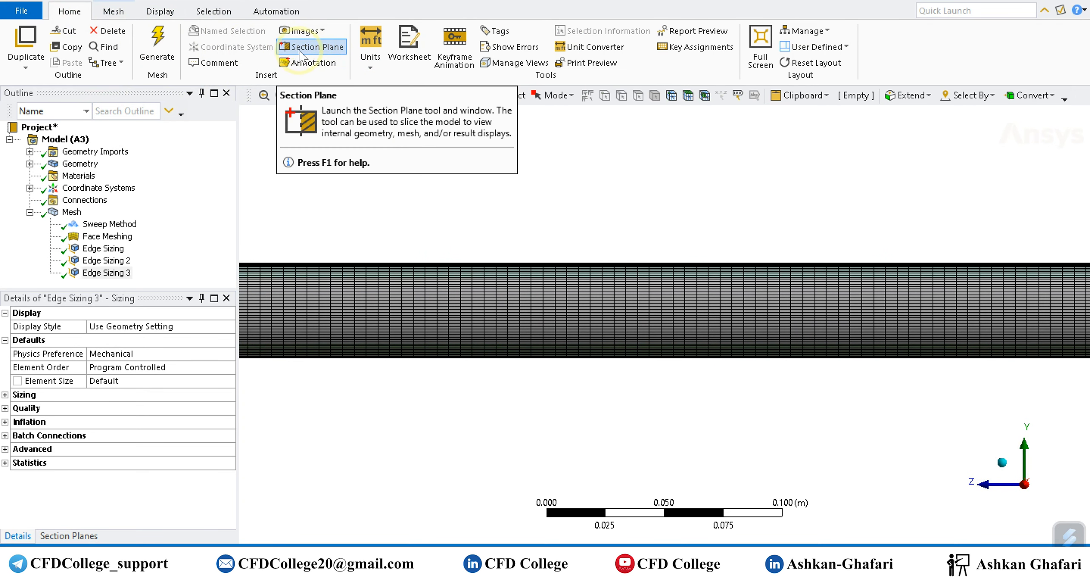
left_click_drag(577, 228, 576, 392)
middle_click_drag(638, 365, 652, 329)
scroll(652, 325, "up", 3)
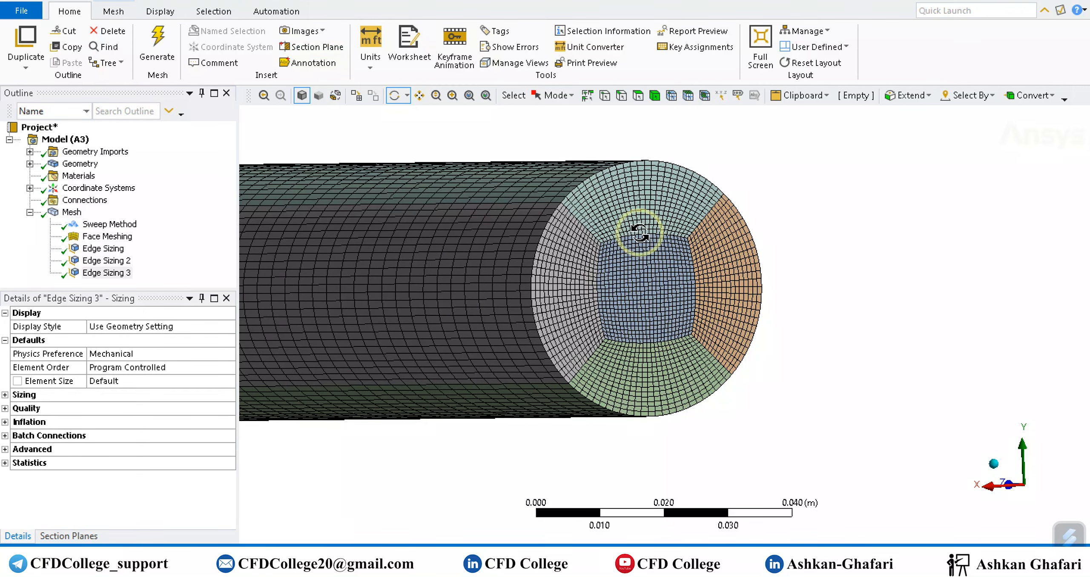
scroll(610, 311, "down", 3)
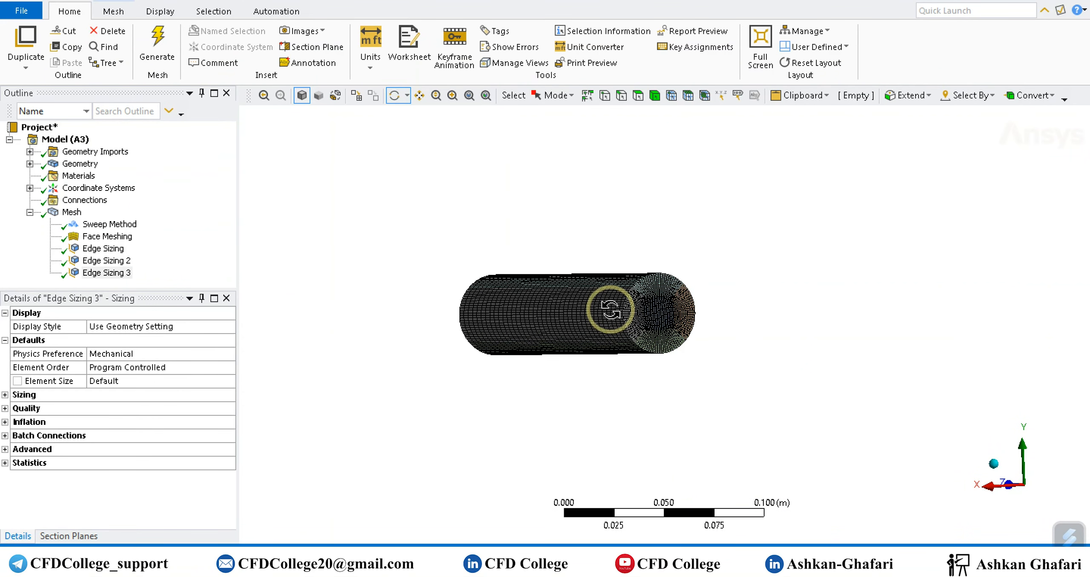
middle_click_drag(663, 309, 586, 305, "ctrl")
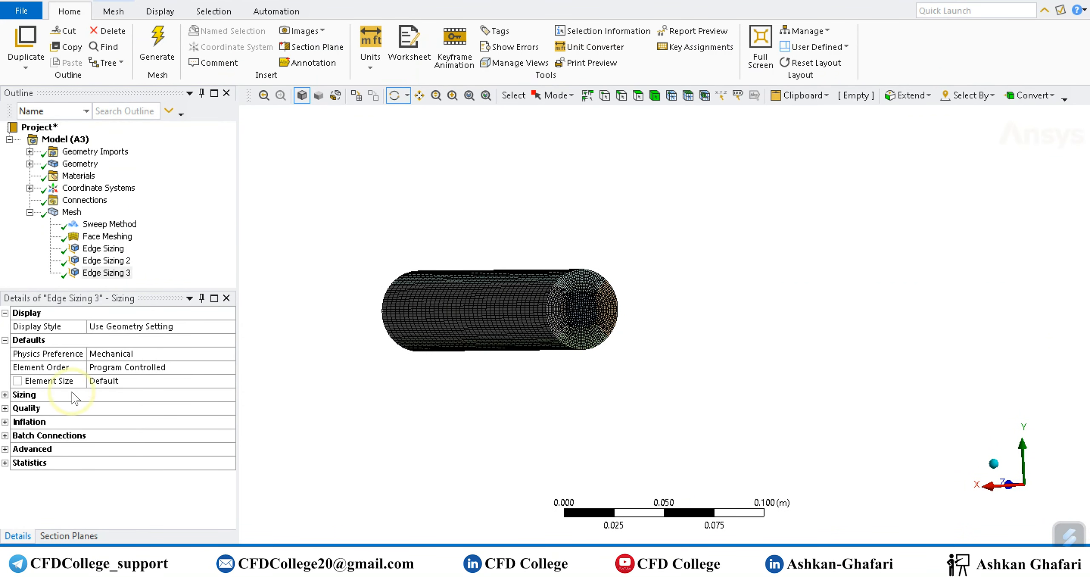
Turn off Section Plane1 and view the complete meshed cylinder.
left_click(69, 536)
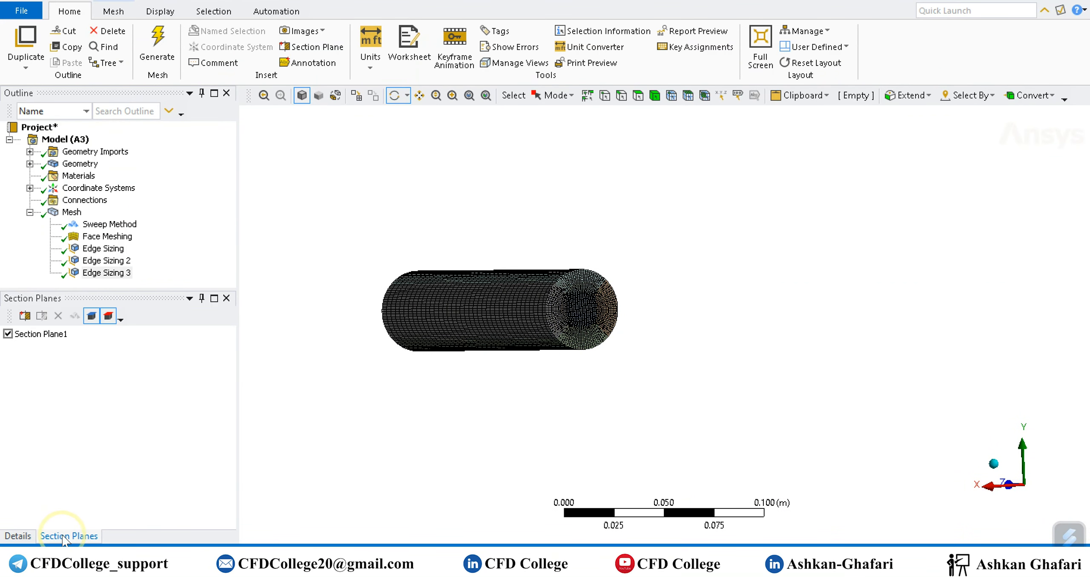
left_click(8, 334)
left_click_drag(455, 362, 694, 410)
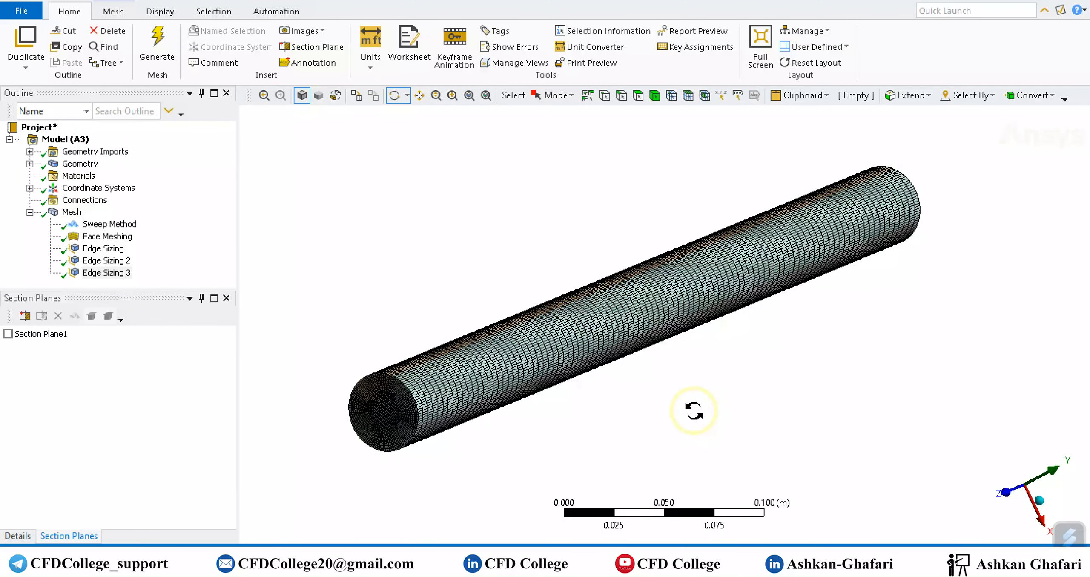
Create a named selection called Outlet from the faces at the cylinder's positive-Z end.
left_click(17, 535)
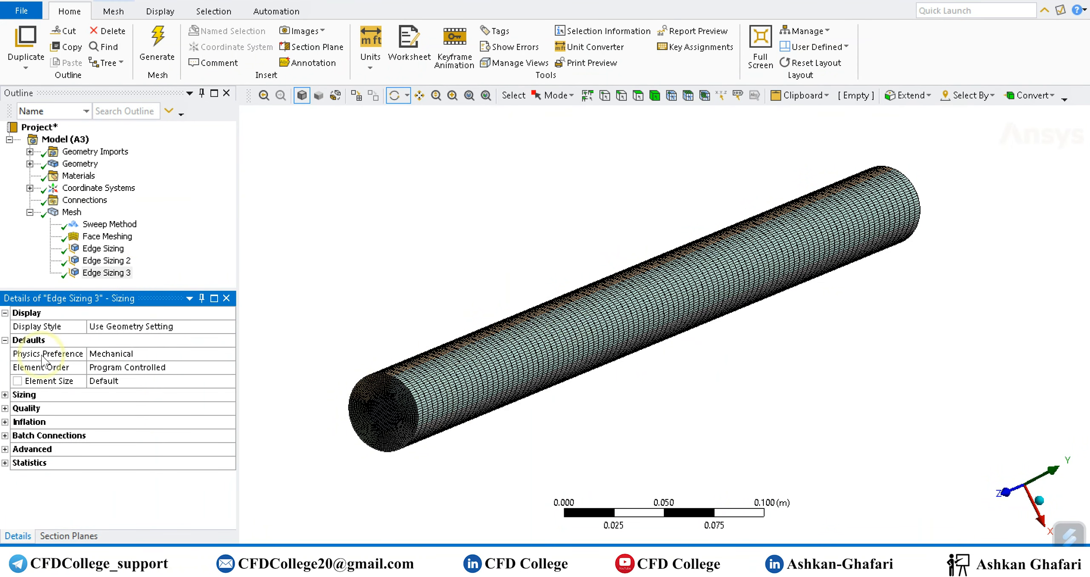
left_click(114, 355)
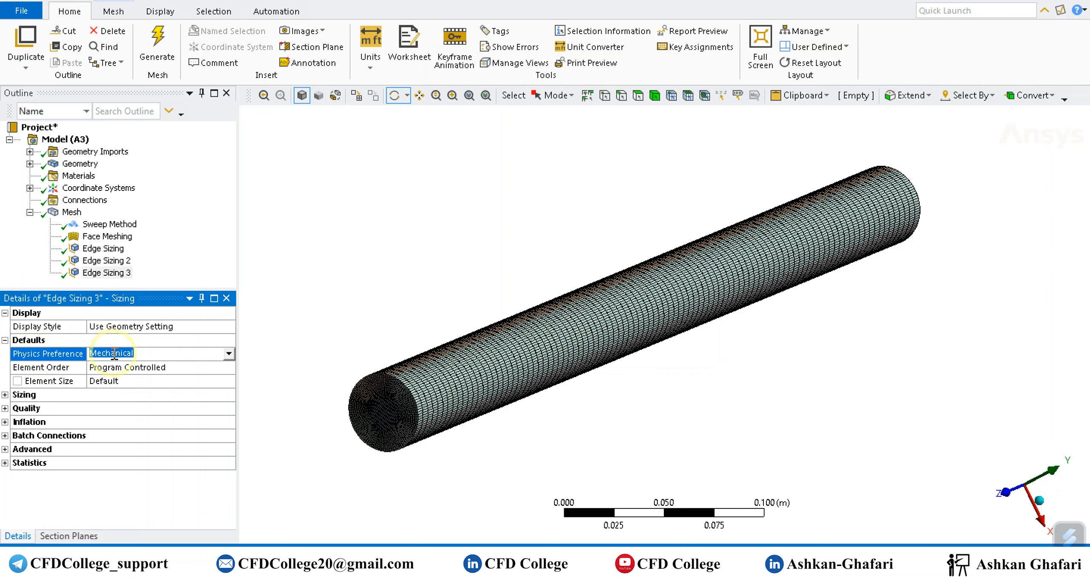
left_click(29, 212)
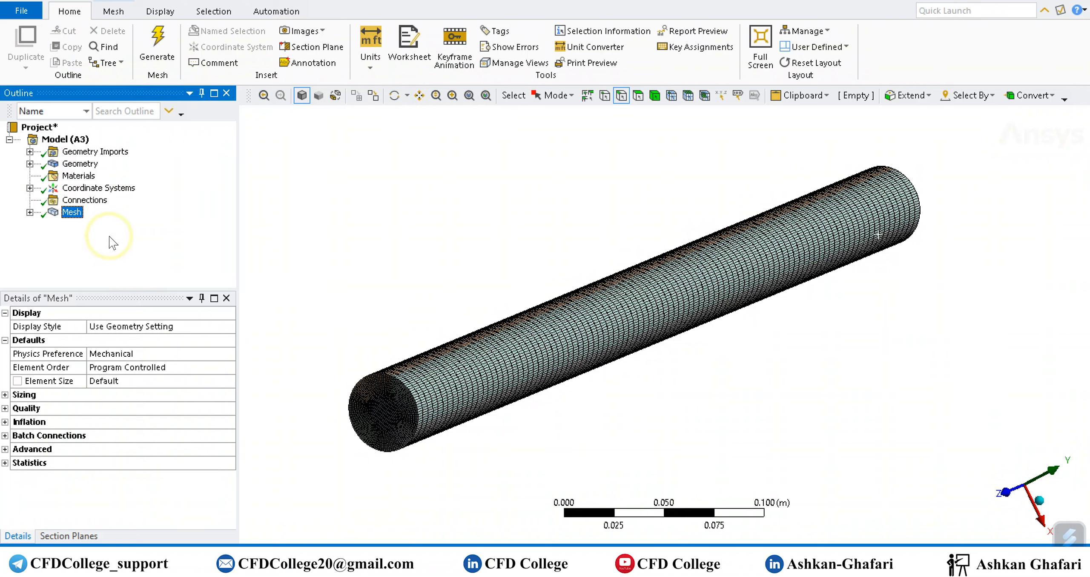
left_click(638, 95)
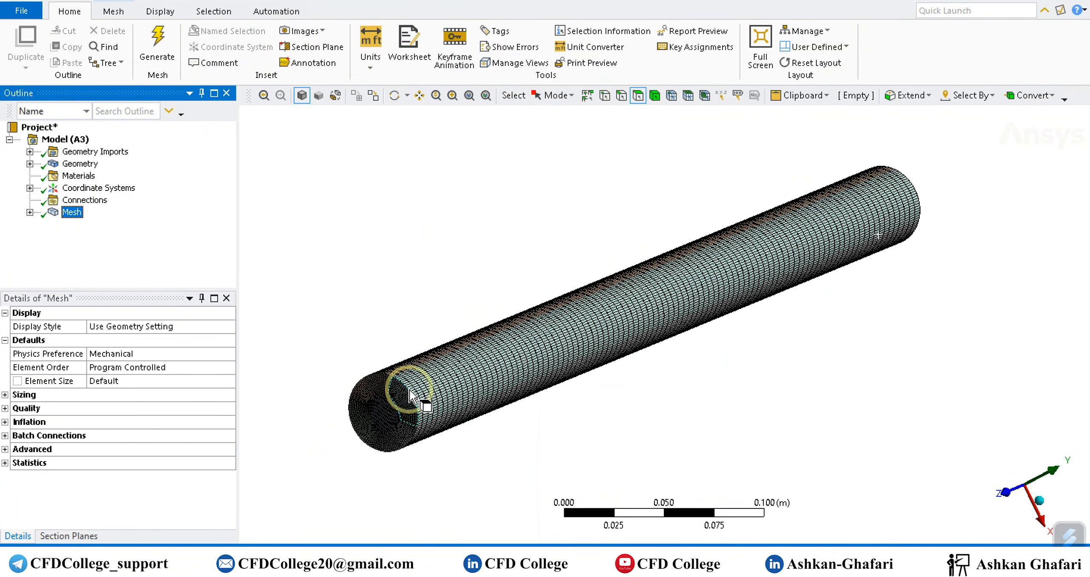
left_click(385, 409)
right_click(384, 410)
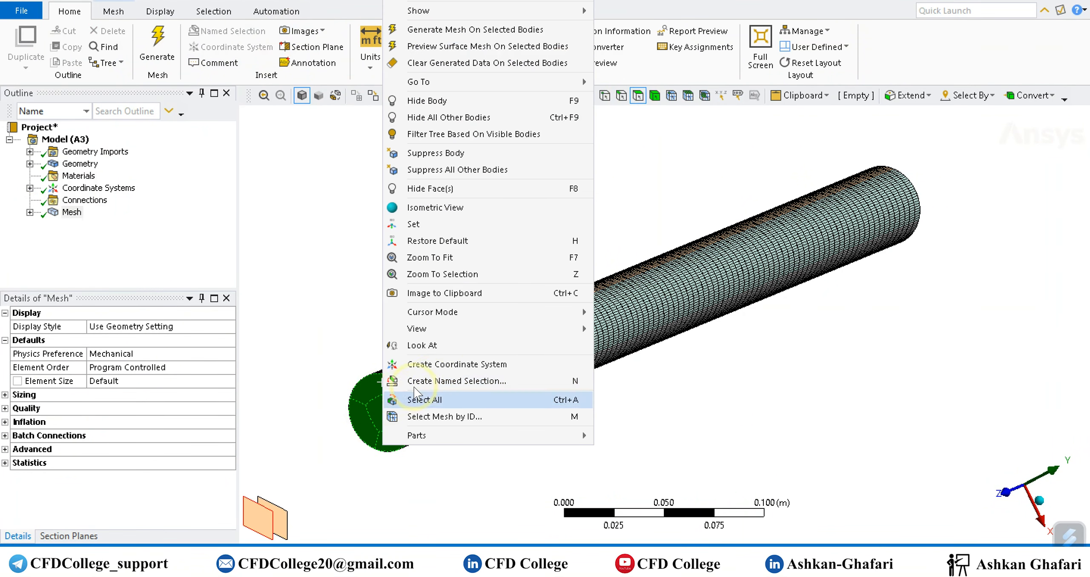
left_click(454, 377)
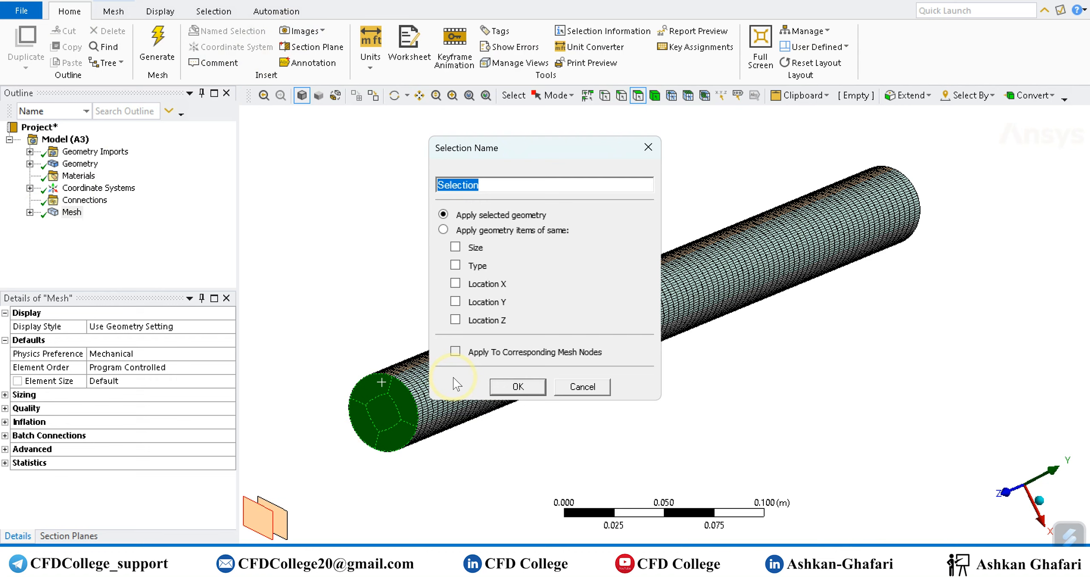
type("Outlet")
key("Return")
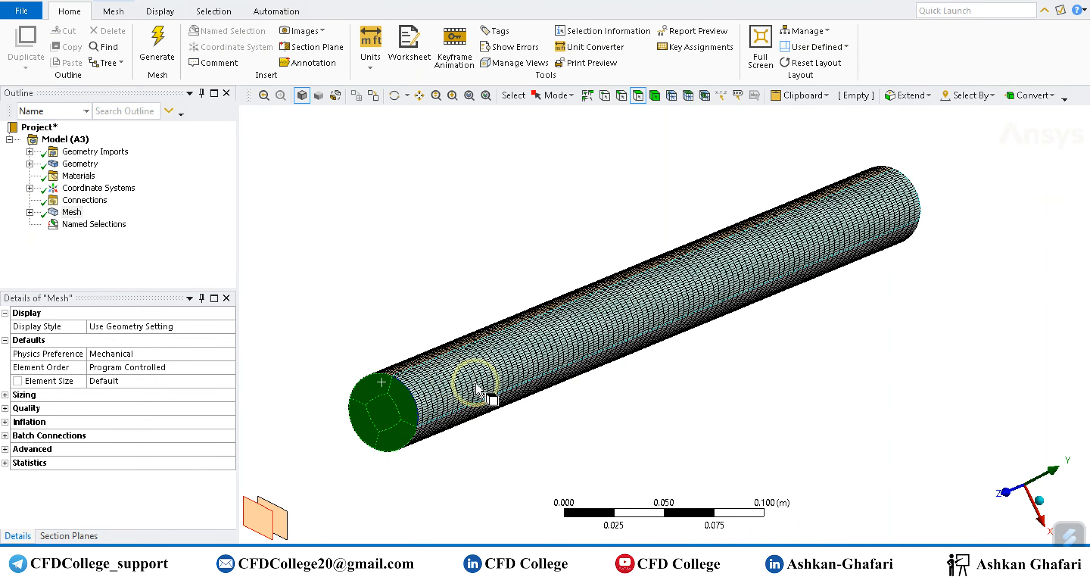
Create a named selection called Walls from the cylinder's outer lateral faces.
left_click(486, 329)
middle_click_drag(570, 360, 516, 379)
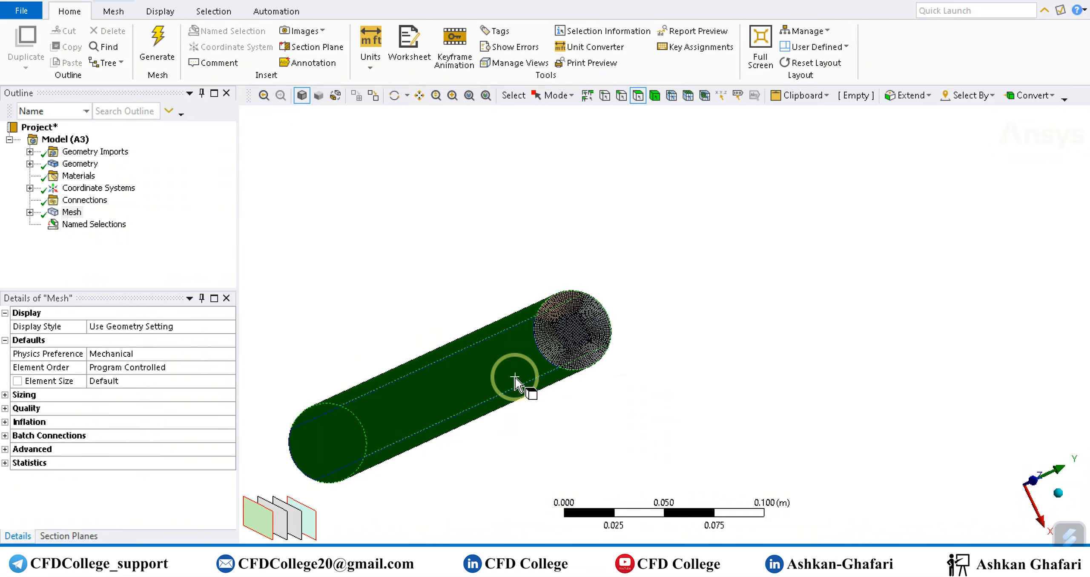
right_click(515, 380)
left_click(582, 381)
type("Walls")
key("Return")
Create a named selection called Inlet from the faces at the cylinder's end opposite the outlet, and clear the face selection.
left_click(720, 341)
middle_click_drag(720, 341, 439, 383)
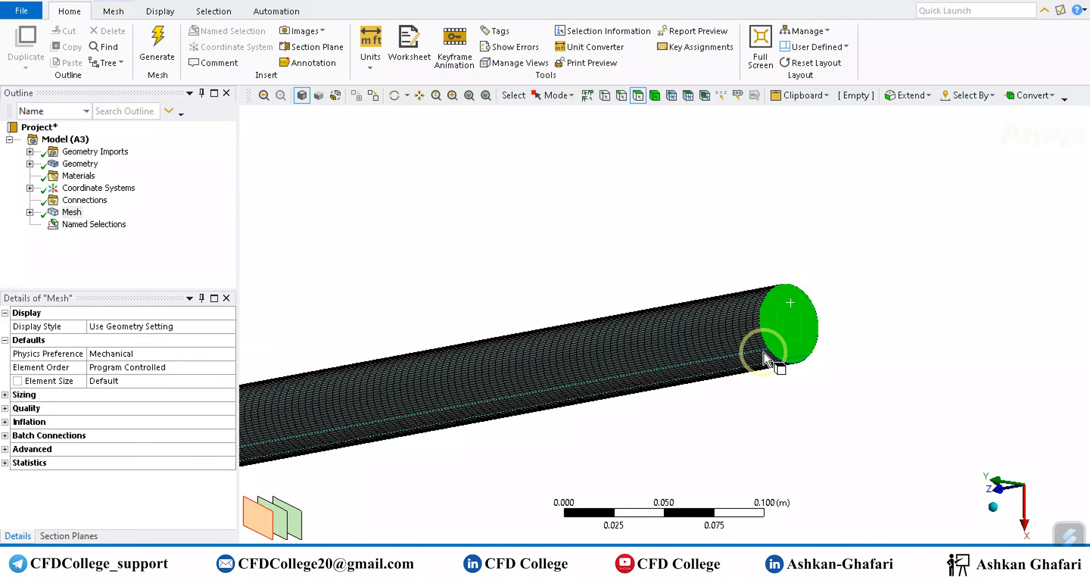
right_click(786, 334)
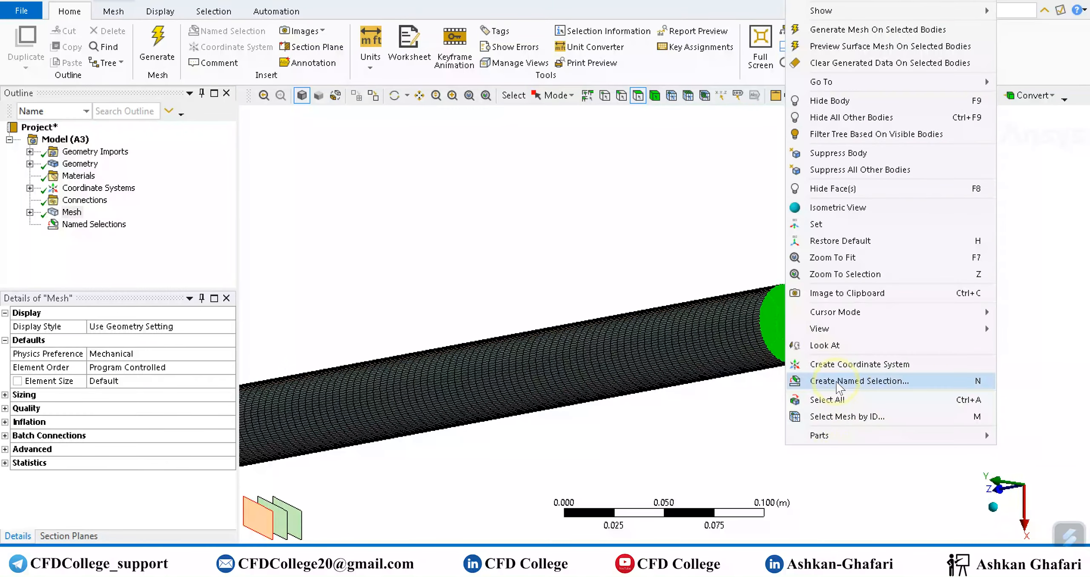
left_click(838, 383)
type("Inlet")
key("Return")
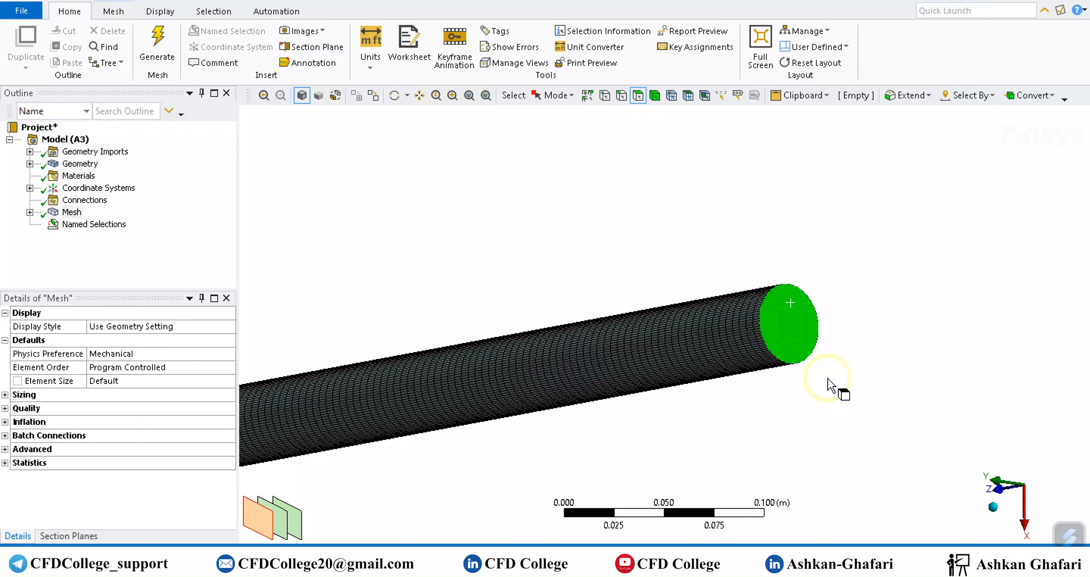
left_click(799, 429)
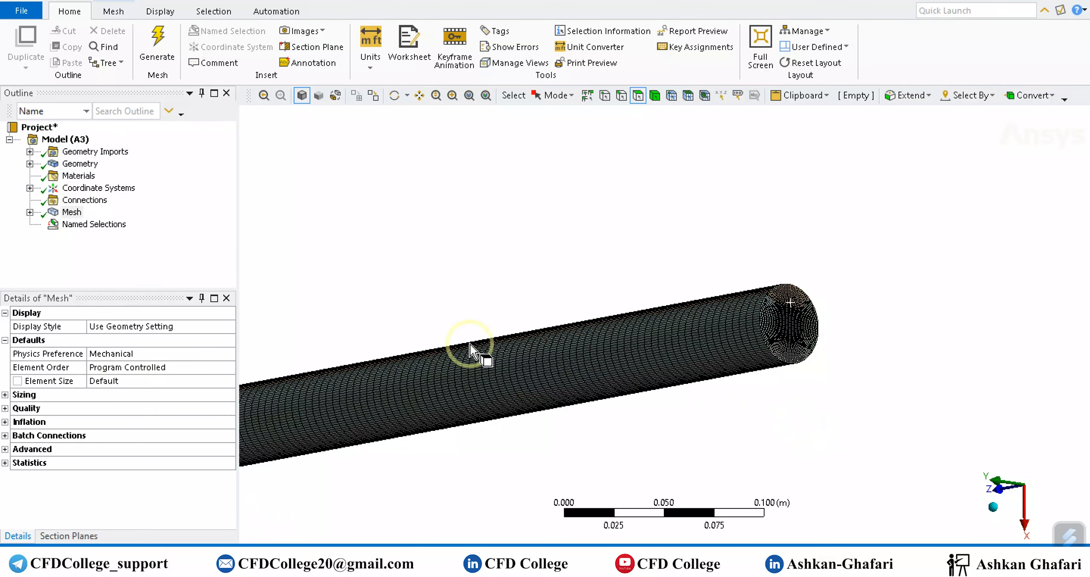
Update the mesh and check the Mesh system's status in the Workbench project schematic.
left_click(72, 212)
left_click(114, 12)
left_click(130, 44)
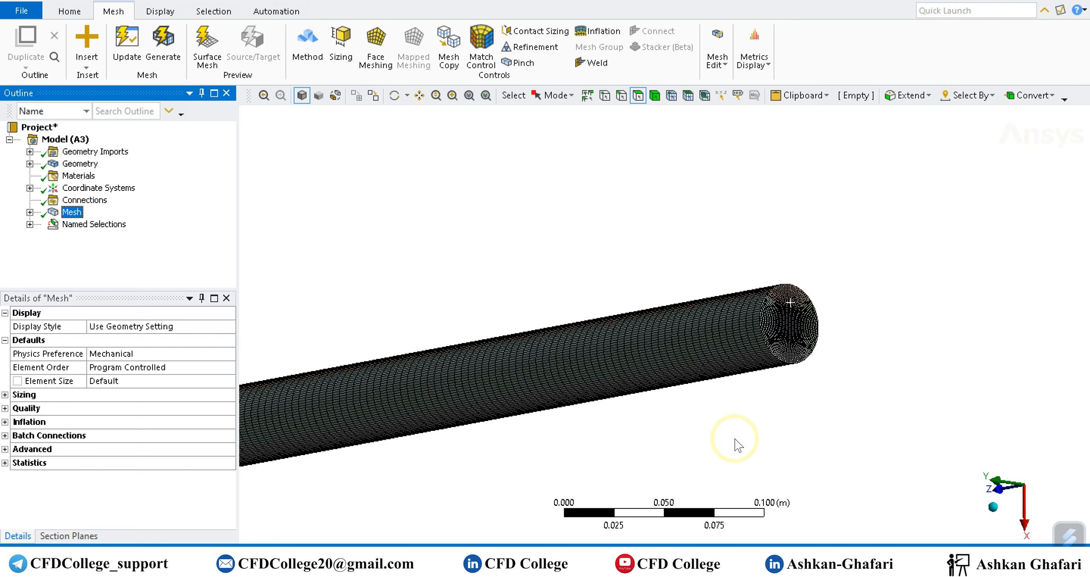
left_click(775, 559)
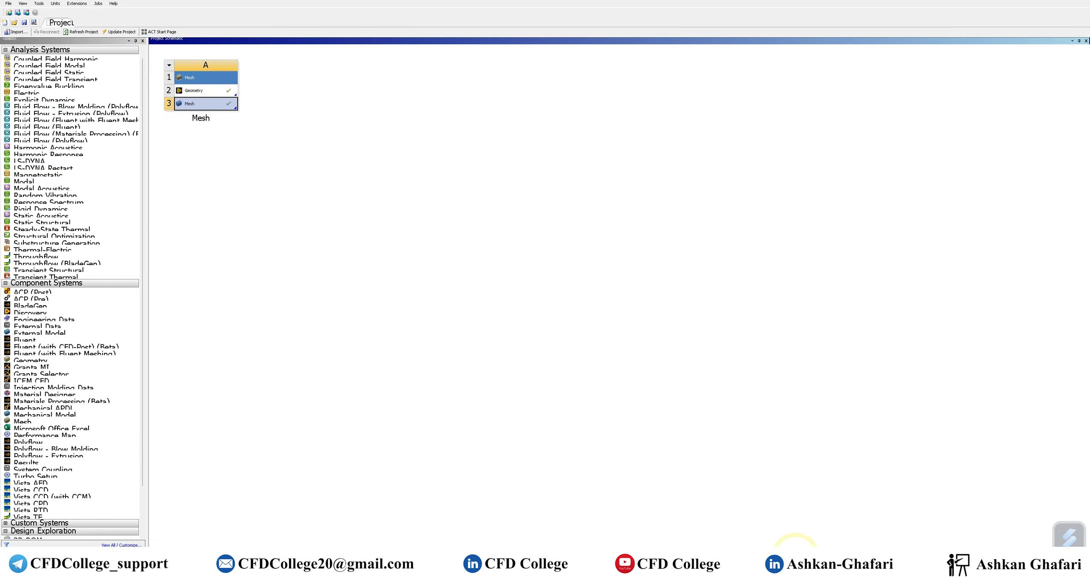
left_click(796, 555)
Examine the structured mesh on the inlet end face up close and review the mesh controls, including the lengthwise edge sizing.
middle_click_drag(864, 345, 818, 358)
scroll(722, 421, "up", 4)
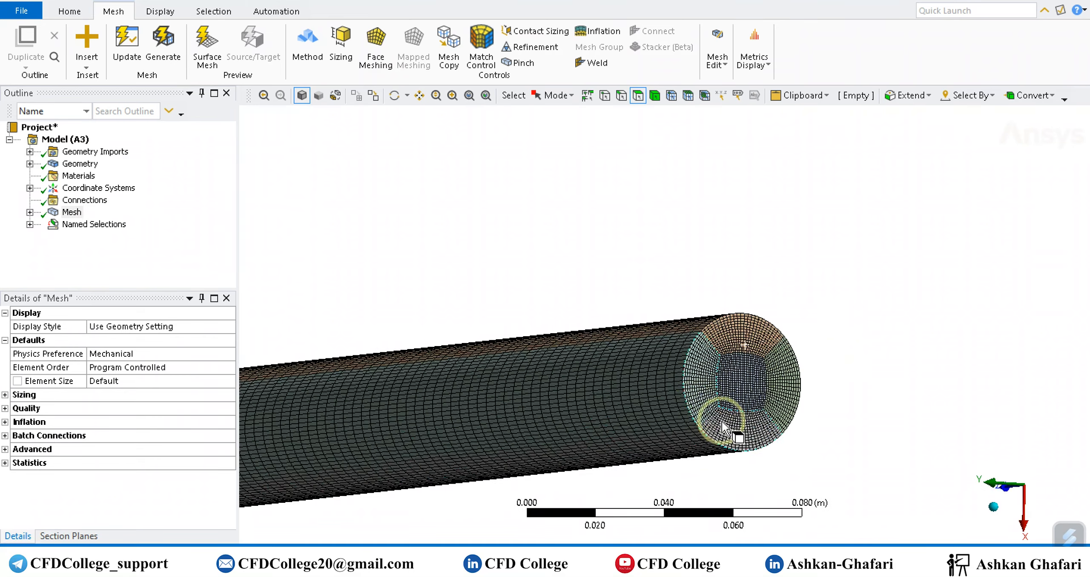
scroll(724, 423, "up", 3)
middle_click_drag(733, 421, 701, 273, "ctrl")
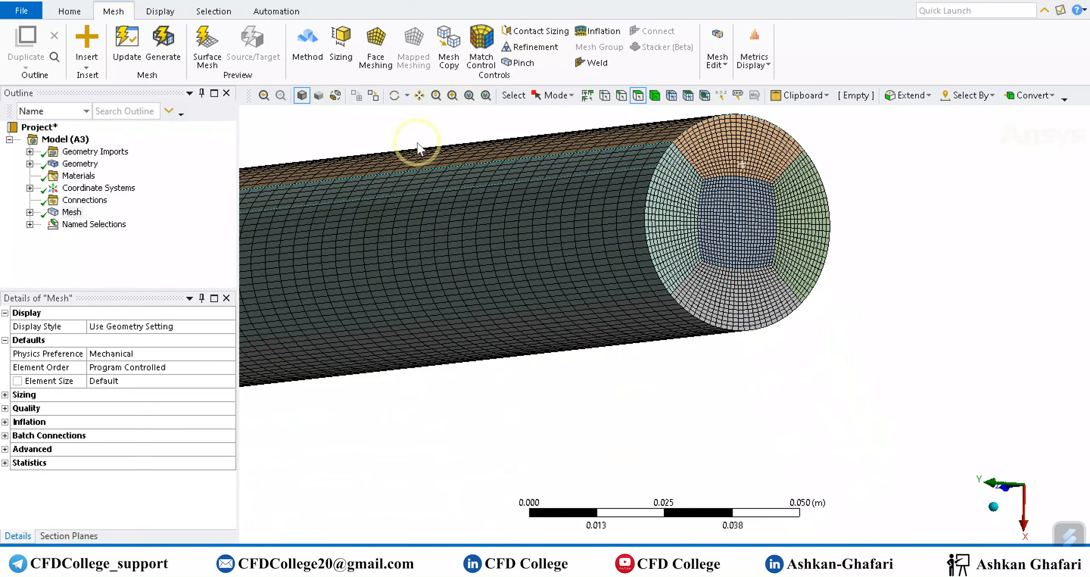
left_click(29, 211)
key("Down")
key("Down")
key("Down")
key("Down")
key("Down")
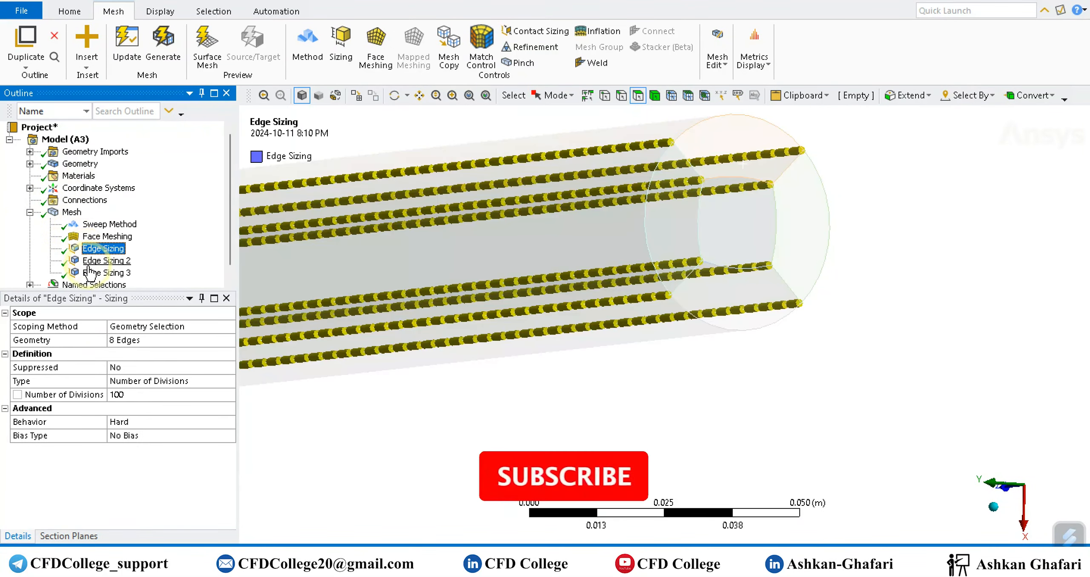
left_click(71, 212)
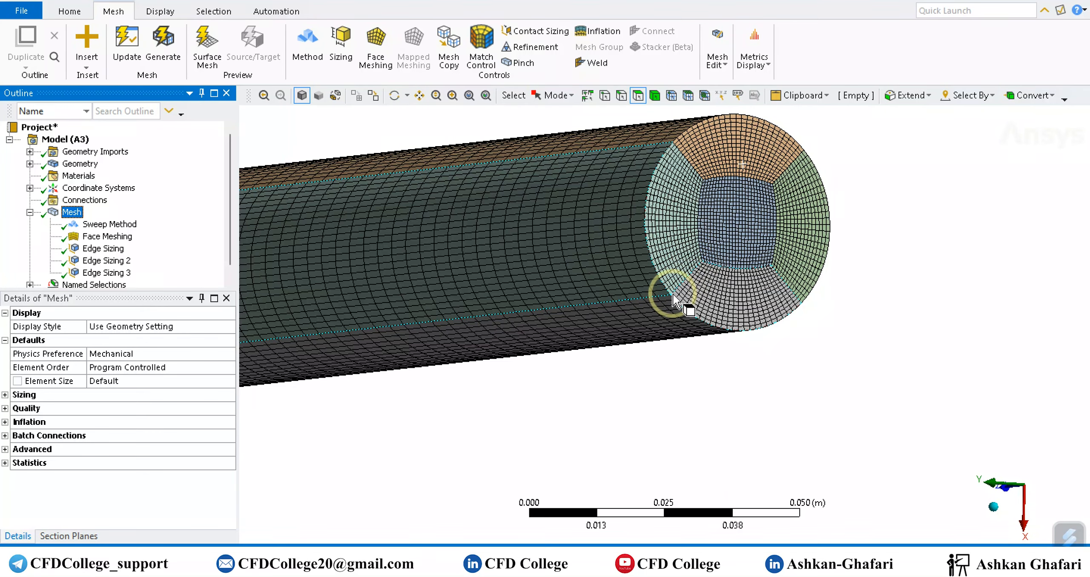
scroll(773, 281, "up", 3)
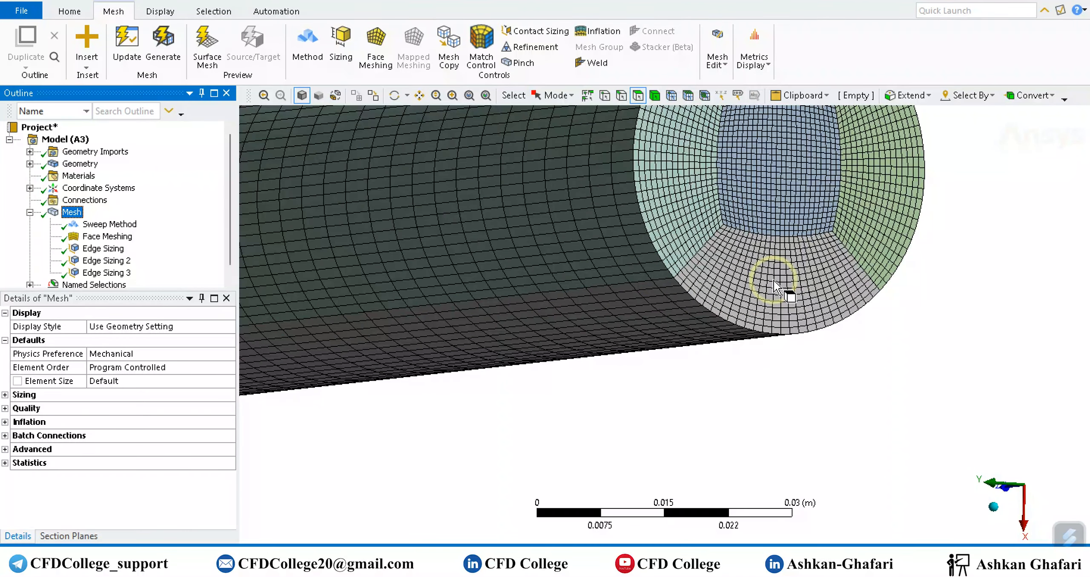
scroll(800, 276, "down", 4)
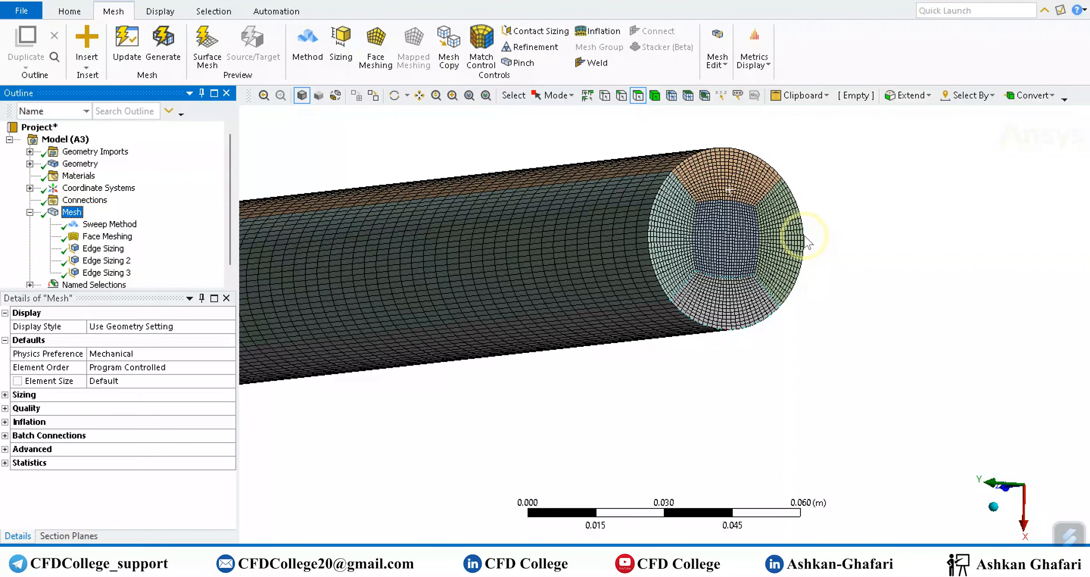
scroll(804, 235, "up", 3)
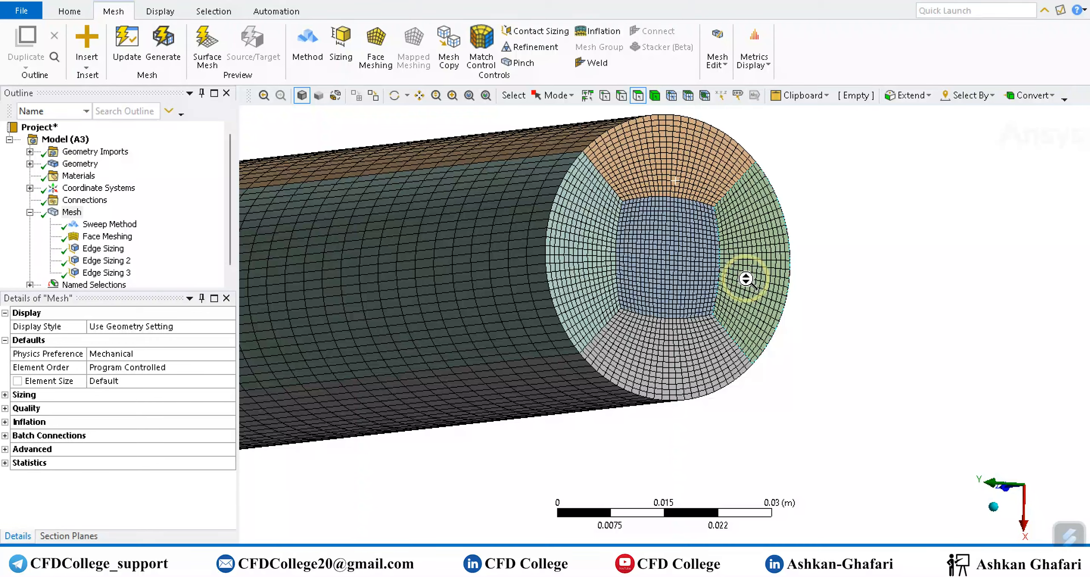